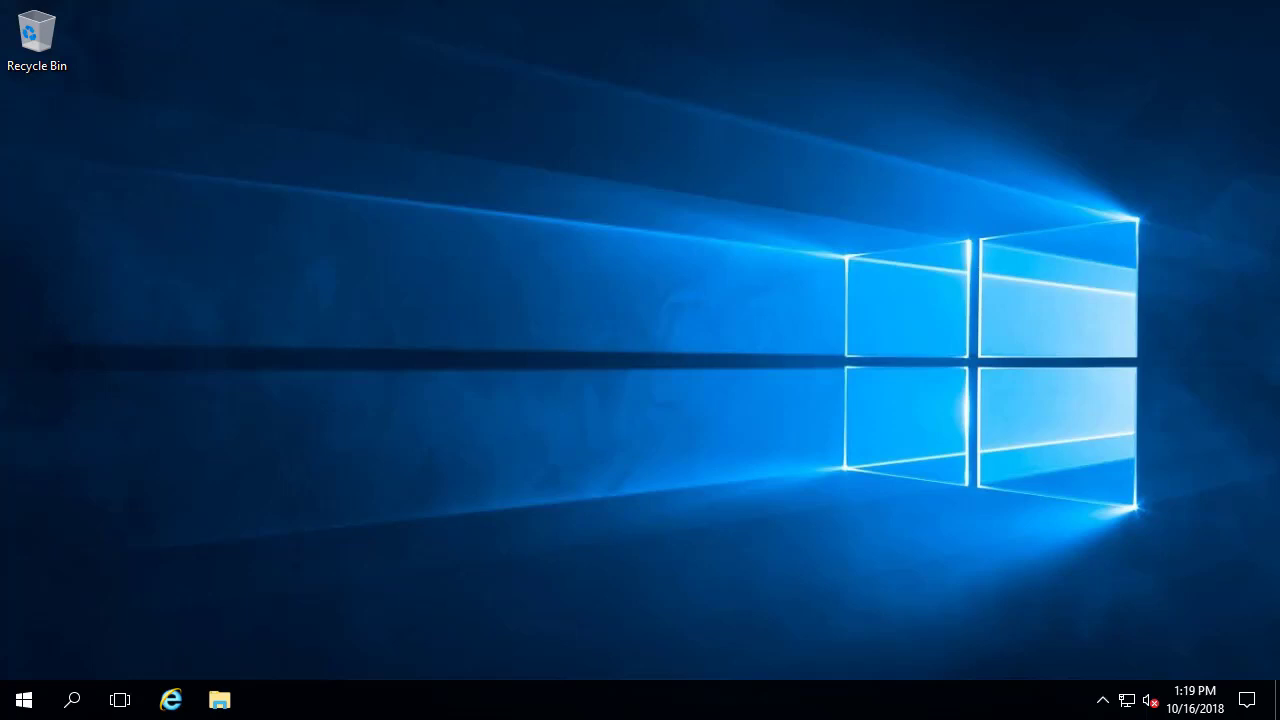
Launch RtReports Editor from the PI System program group.
click(28, 704)
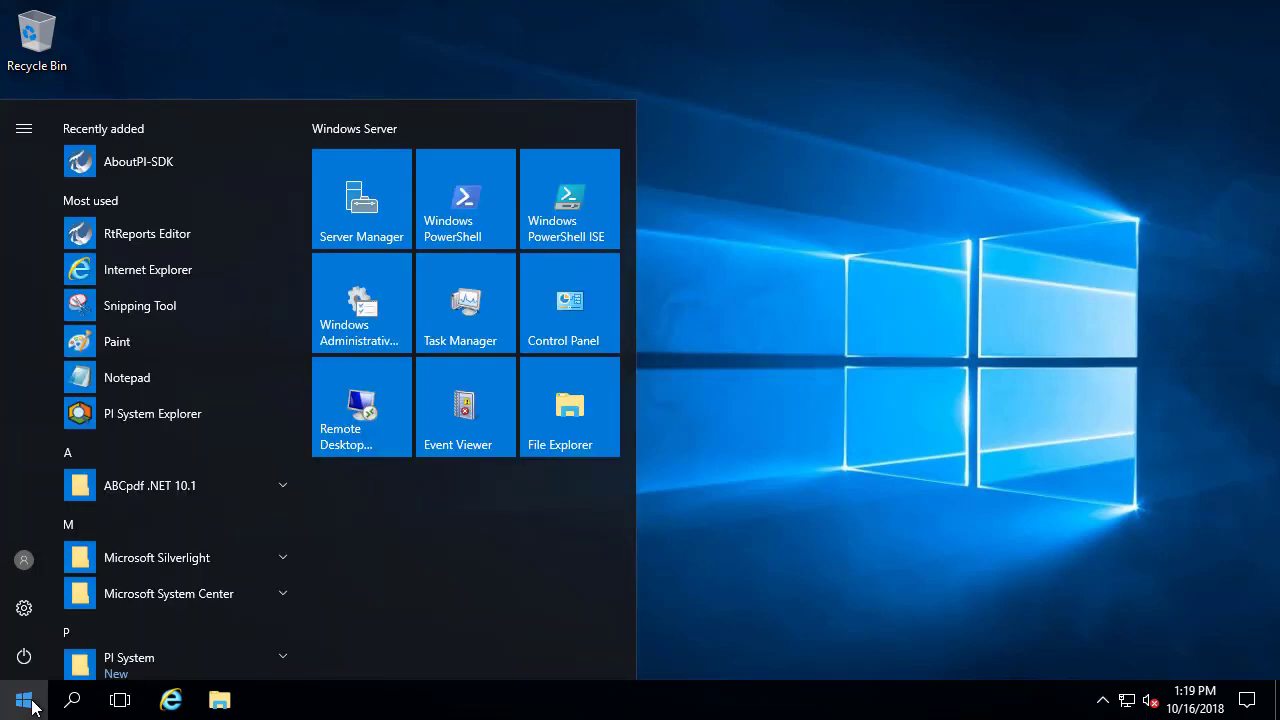
click(283, 660)
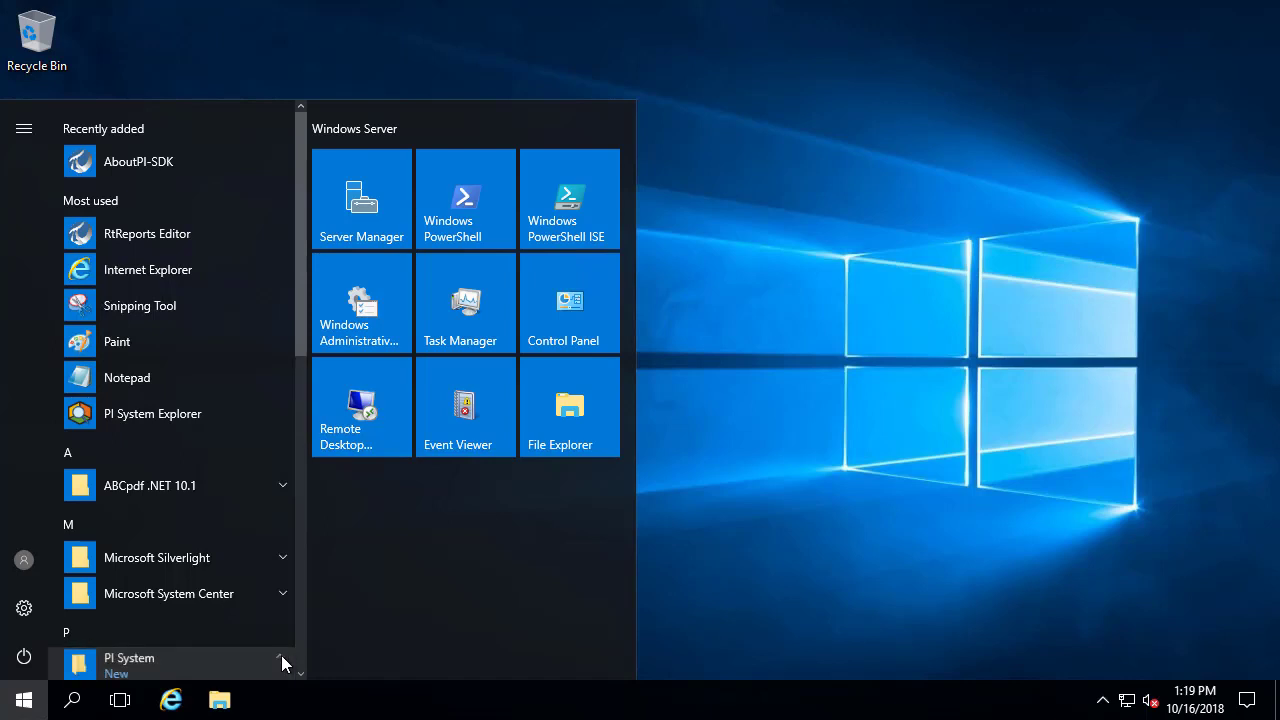
scroll(302, 316, down, 1)
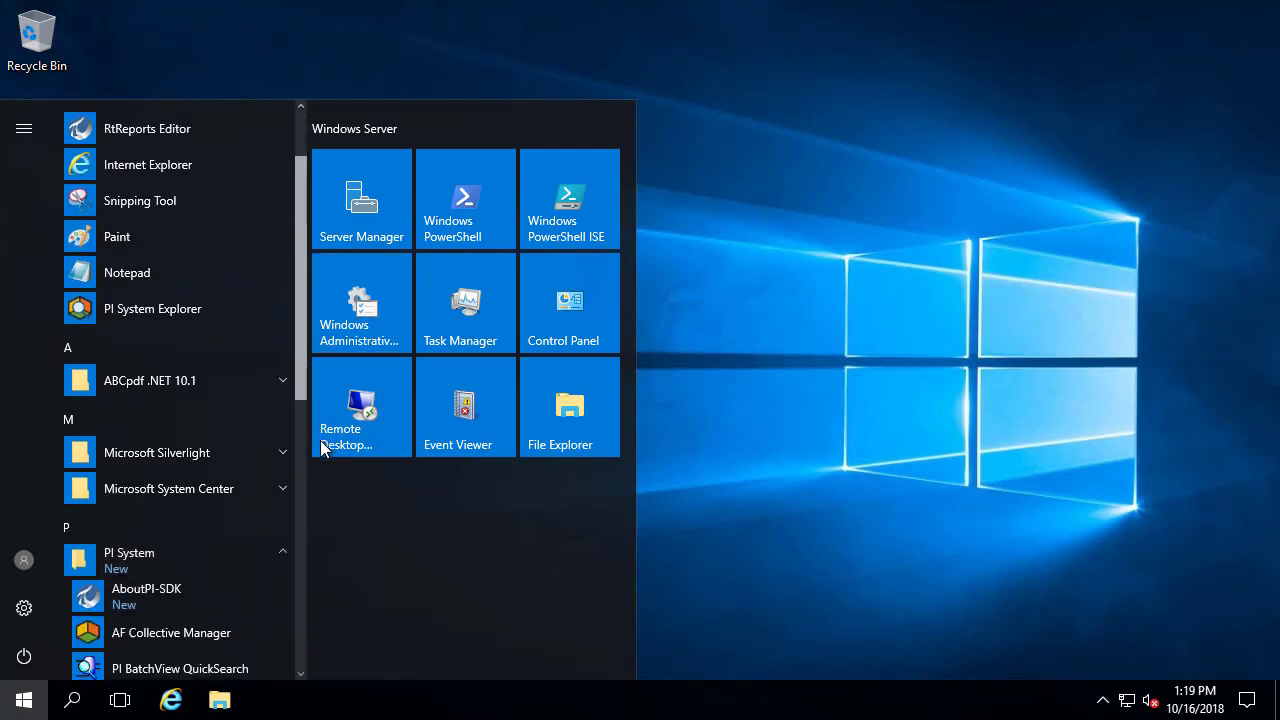
scroll(321, 448, down, 3)
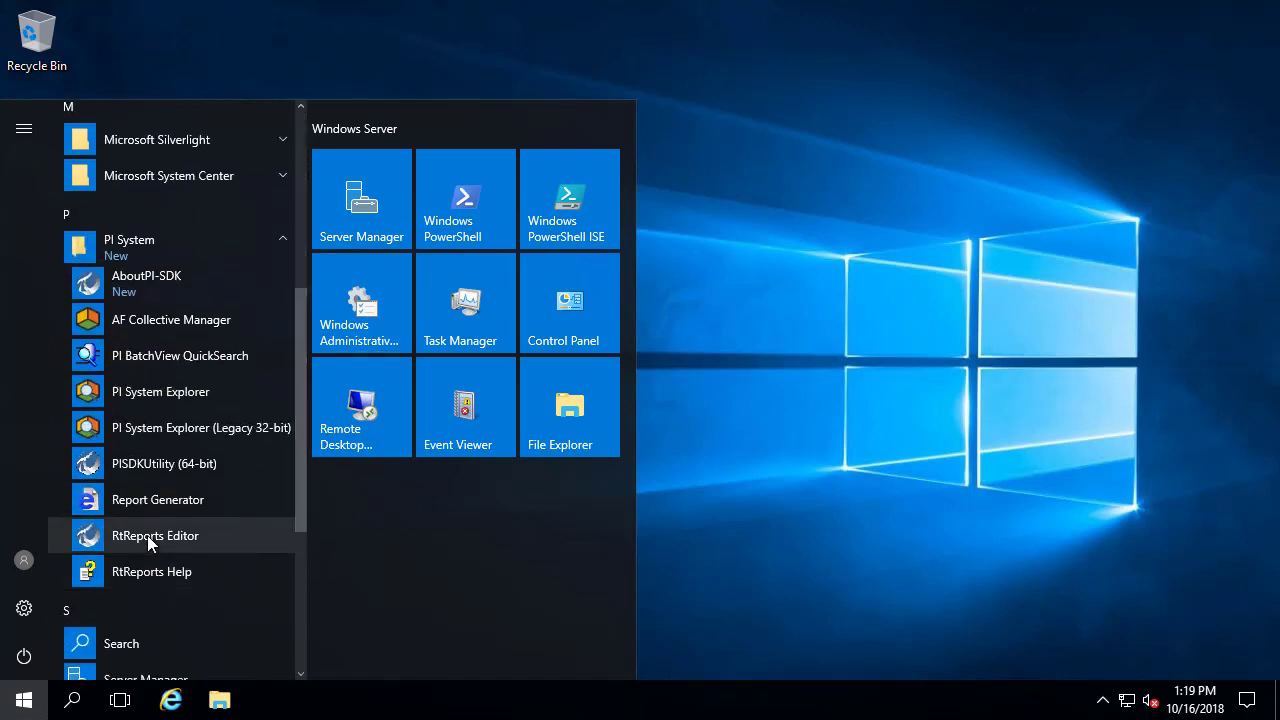
click(147, 535)
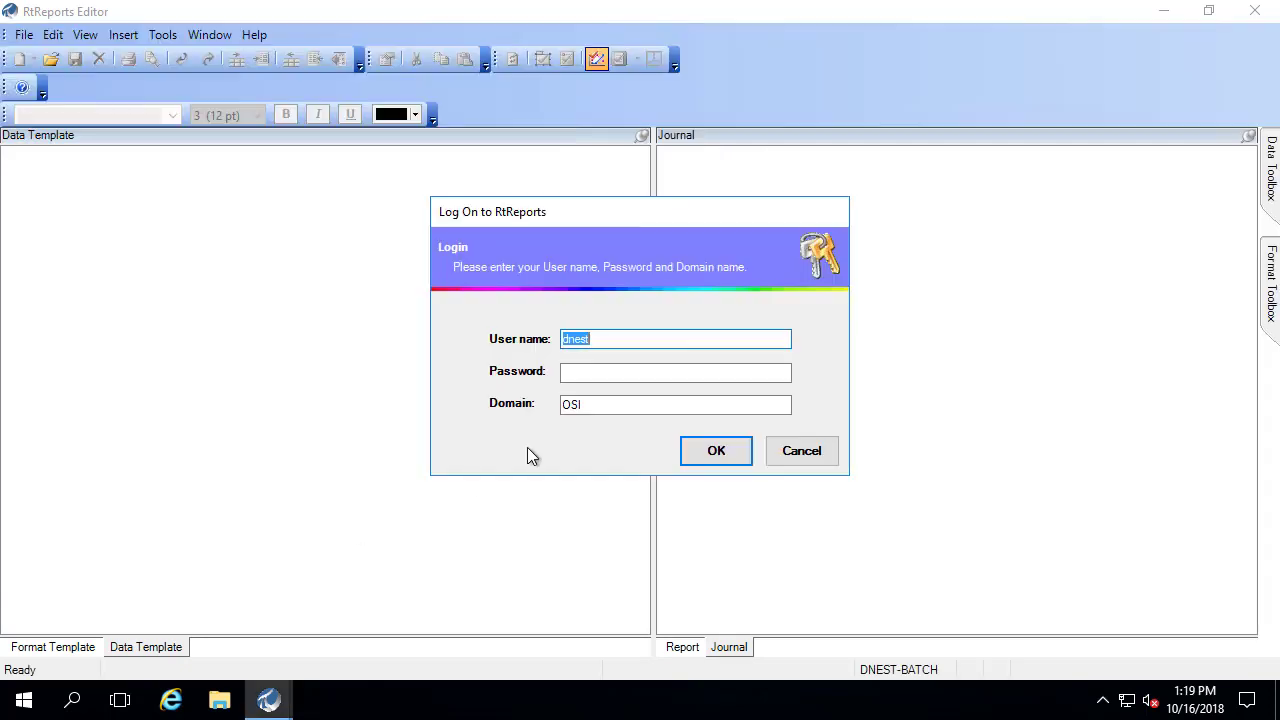
Log on to RtReports by entering the account password for the prefilled user name and the OSI domain.
click(635, 375)
text(•••••••••••••••)
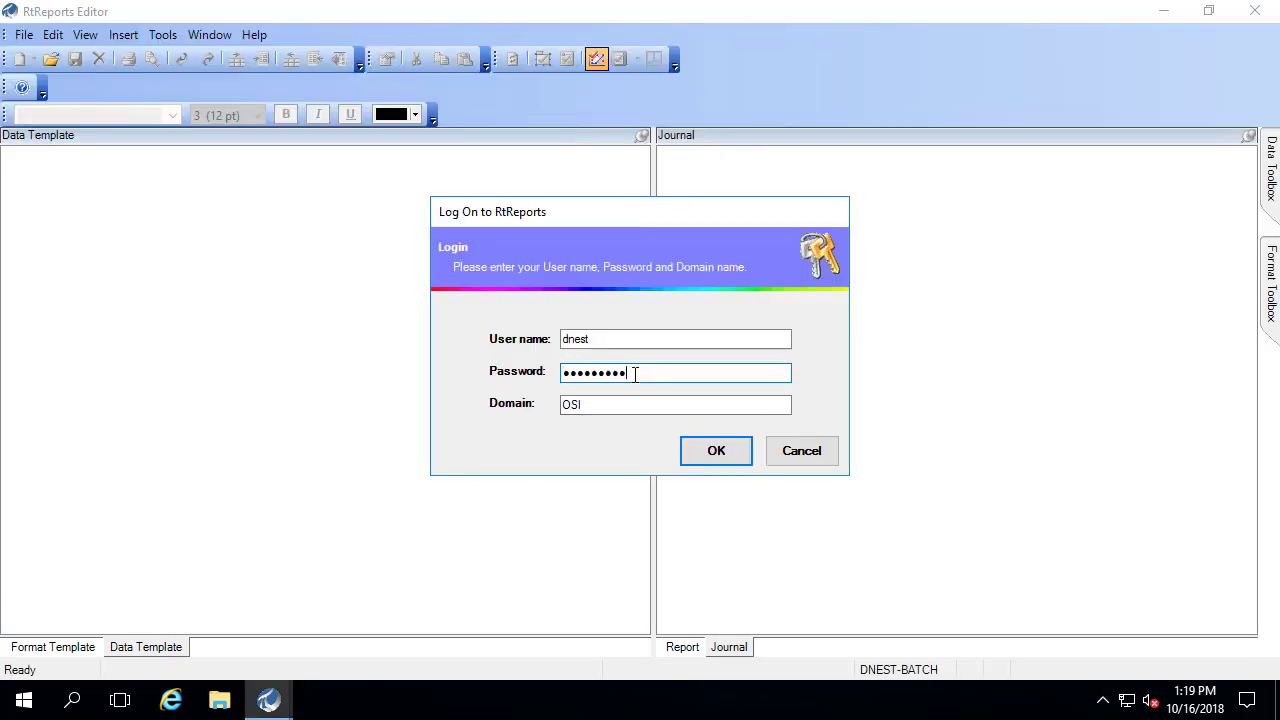
key(Return)
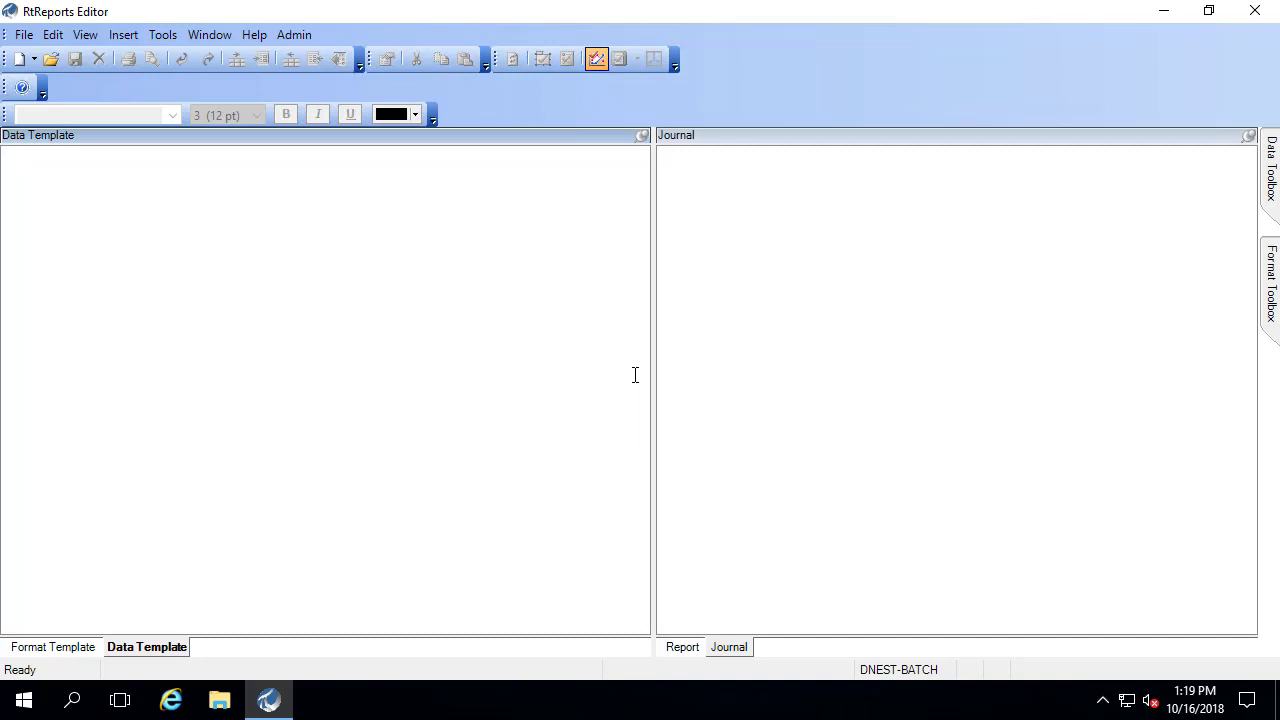
Open the Potion 1A Compliance Report template.
click(23, 36)
click(42, 84)
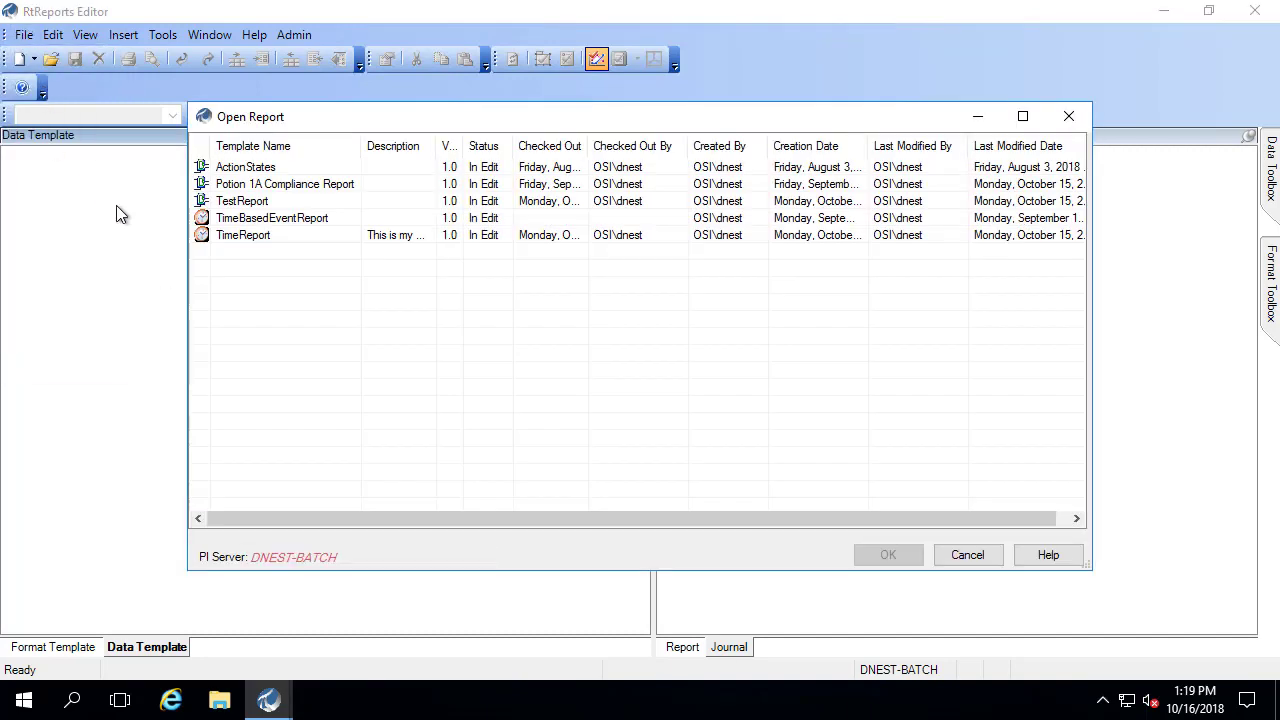
click(229, 188)
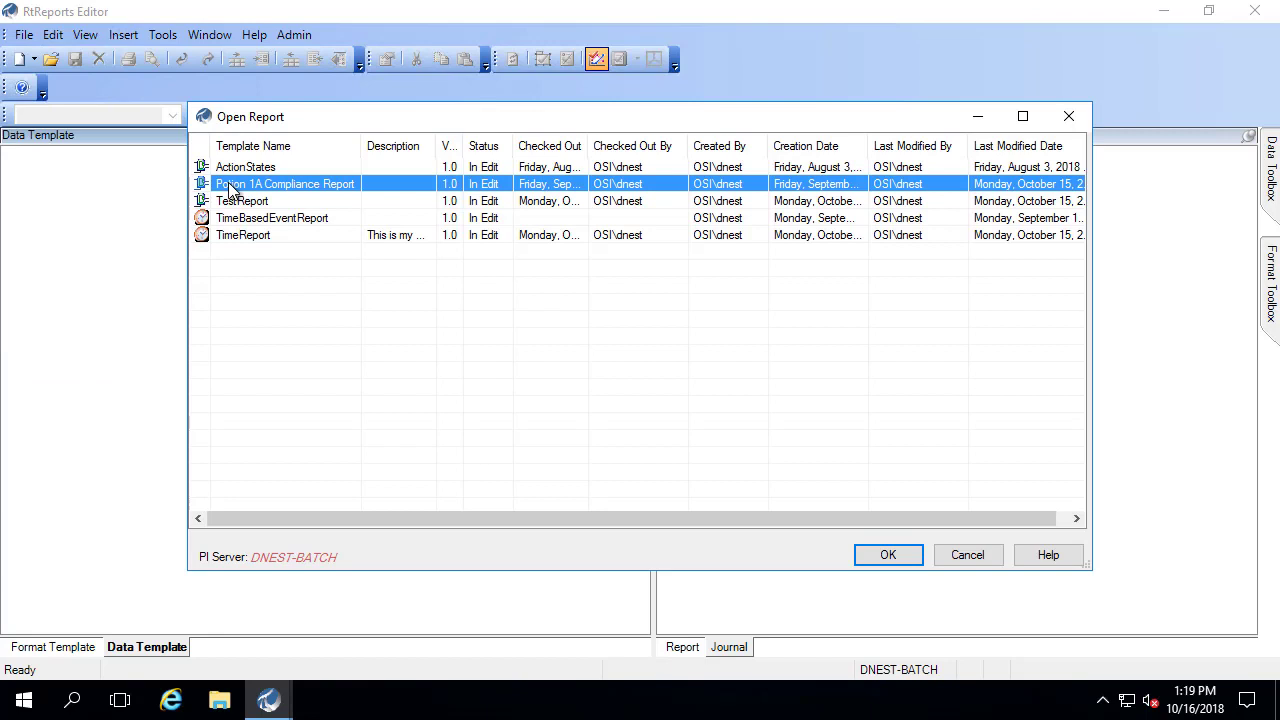
click(888, 557)
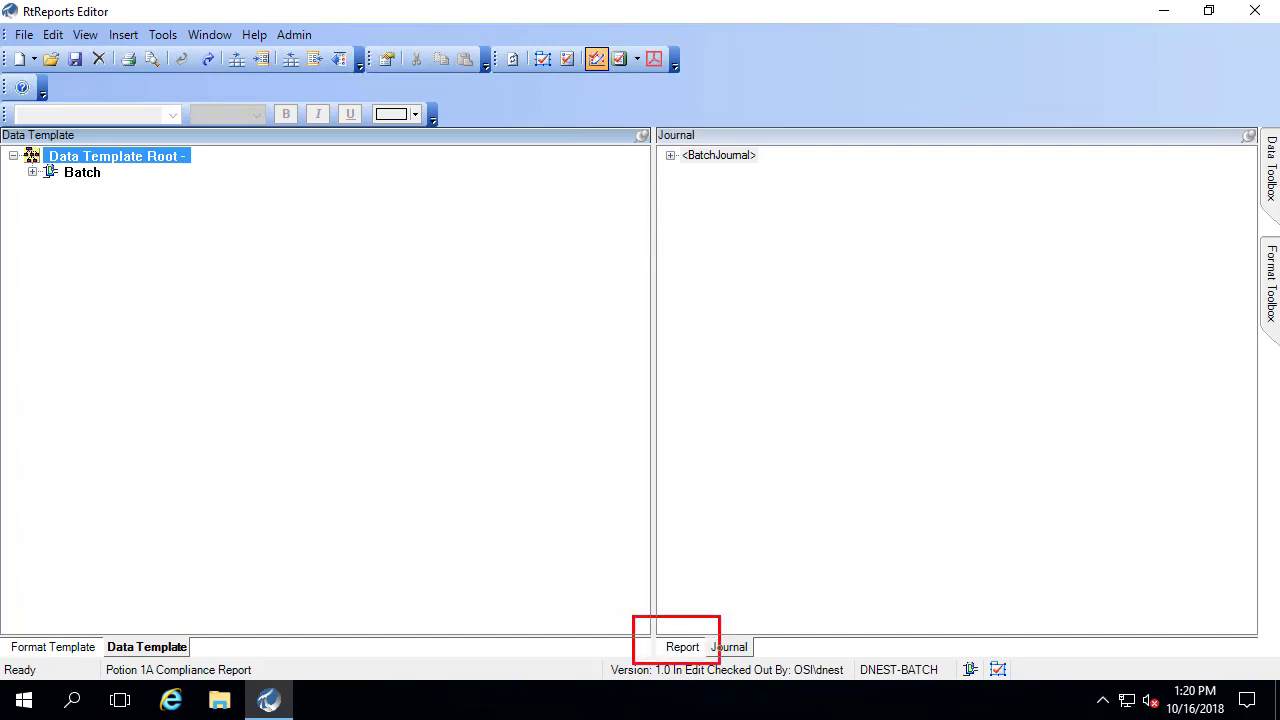
Expand the Batch node of the data template to show the contents of Mixing*, Heater* and HElement*.
click(733, 649)
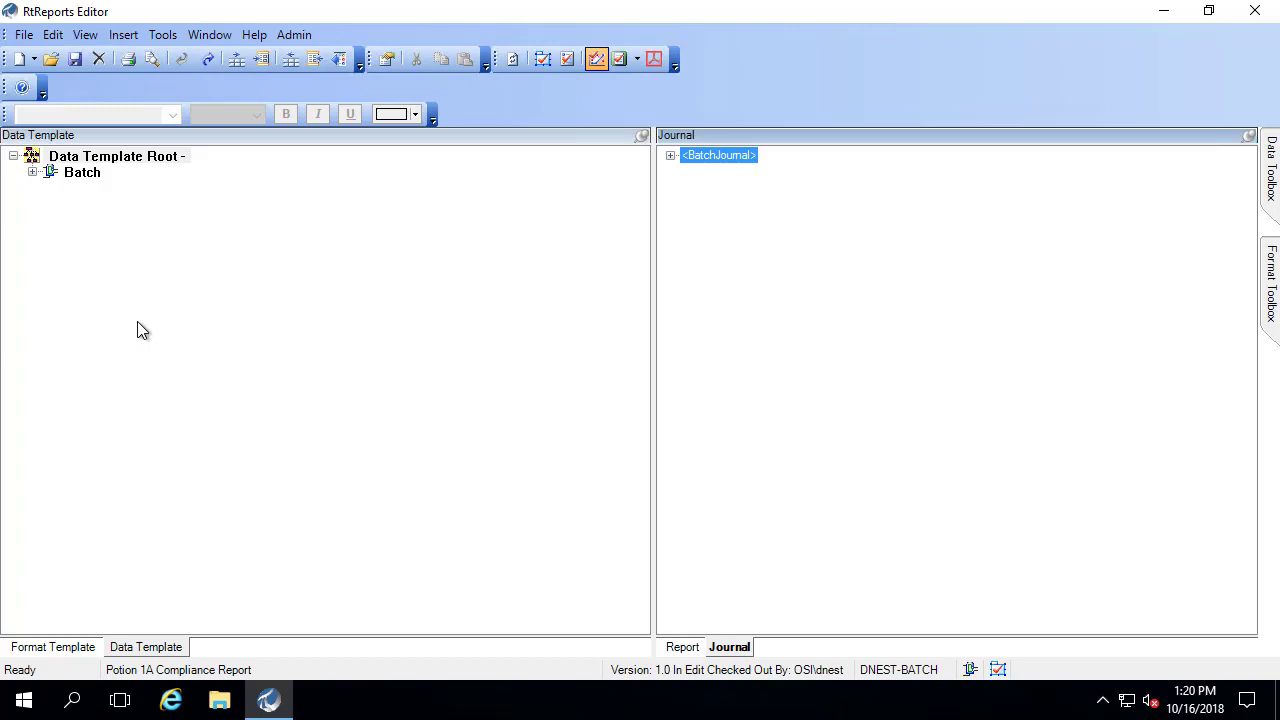
click(82, 174)
click(33, 173)
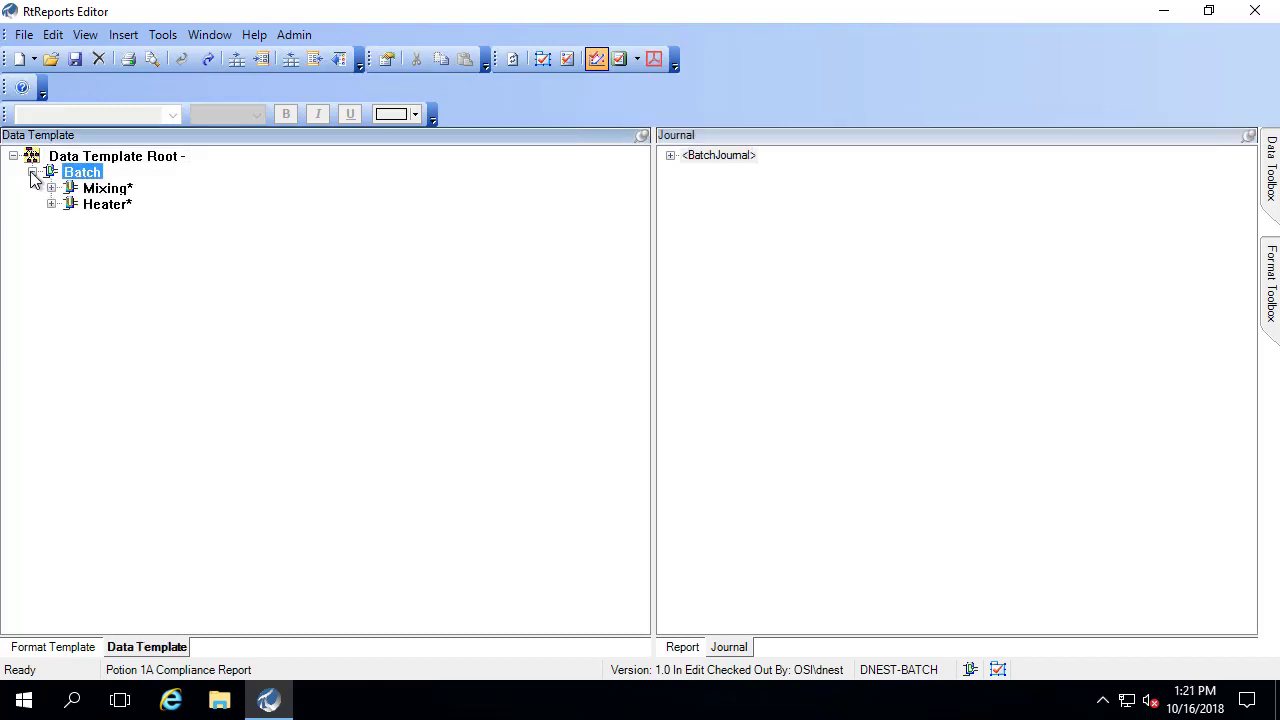
click(103, 190)
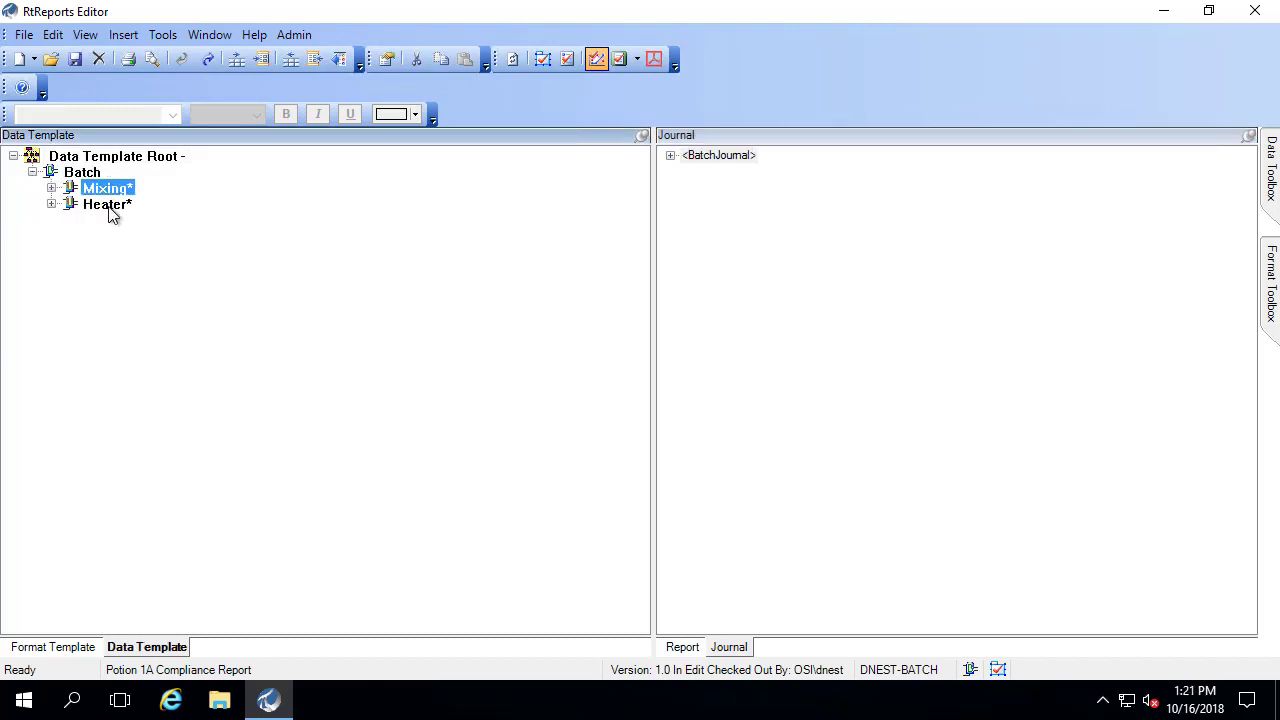
click(107, 207)
click(51, 188)
click(110, 205)
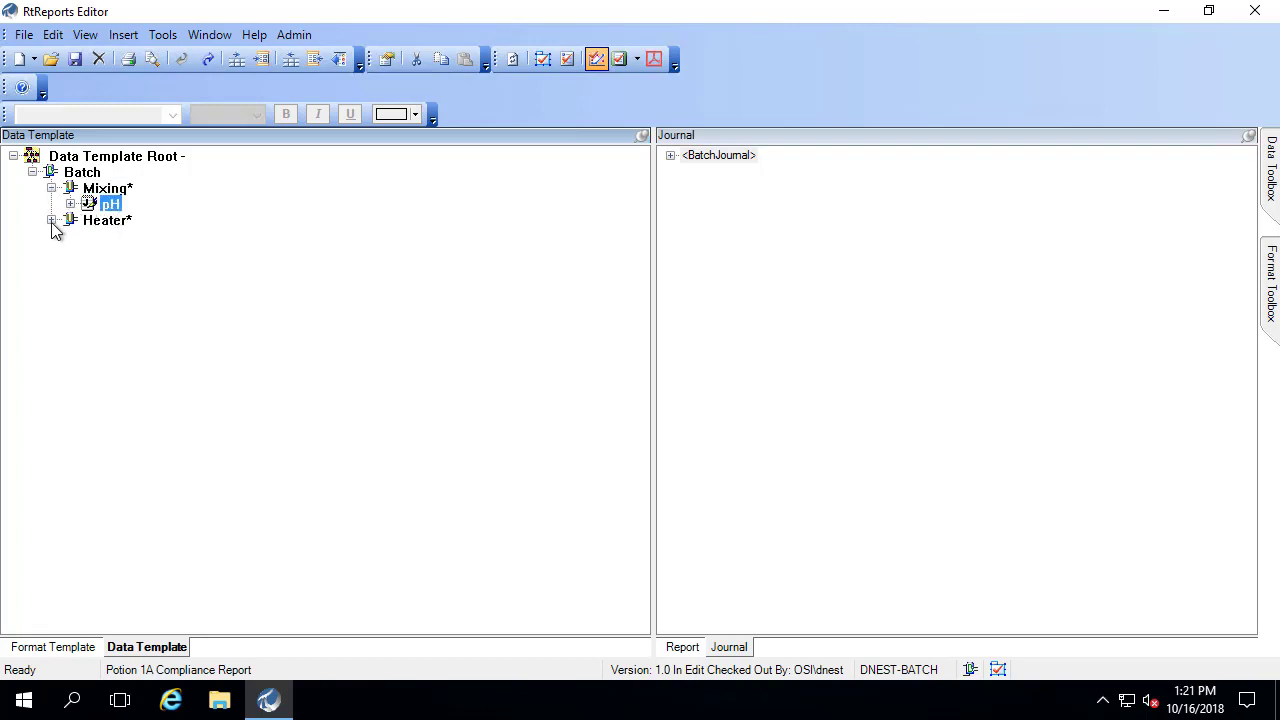
click(52, 221)
click(82, 237)
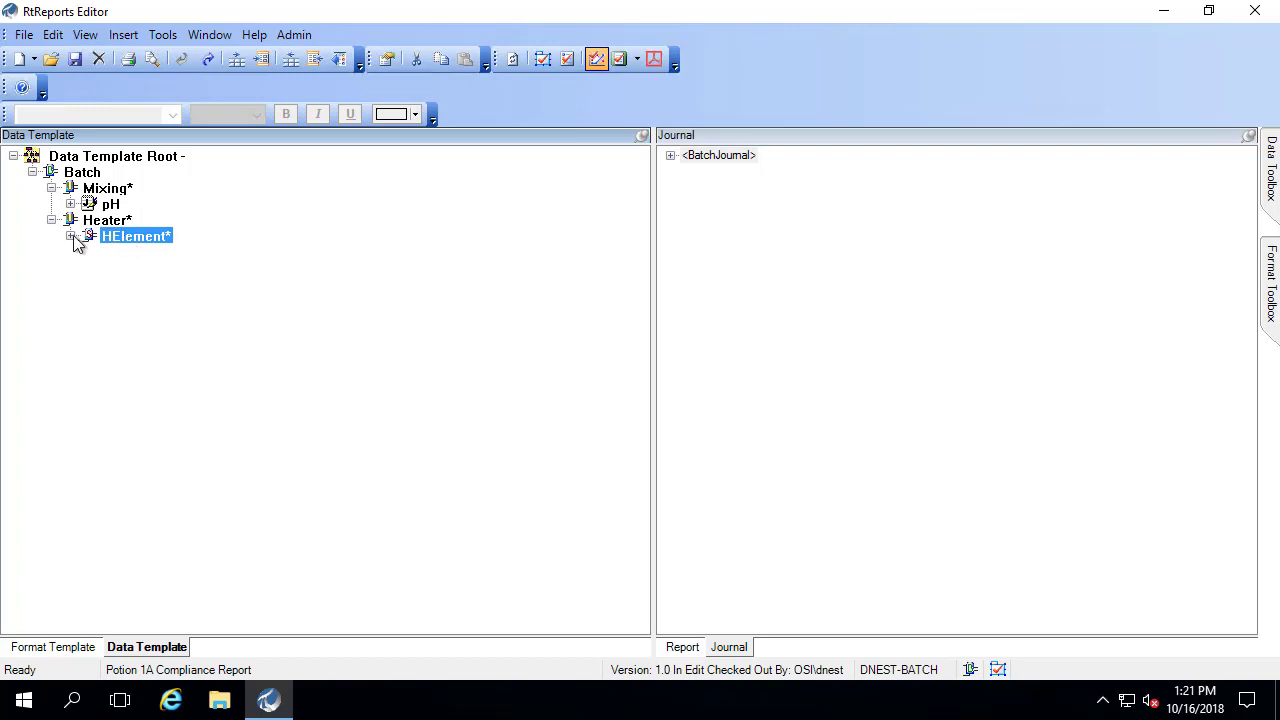
click(70, 236)
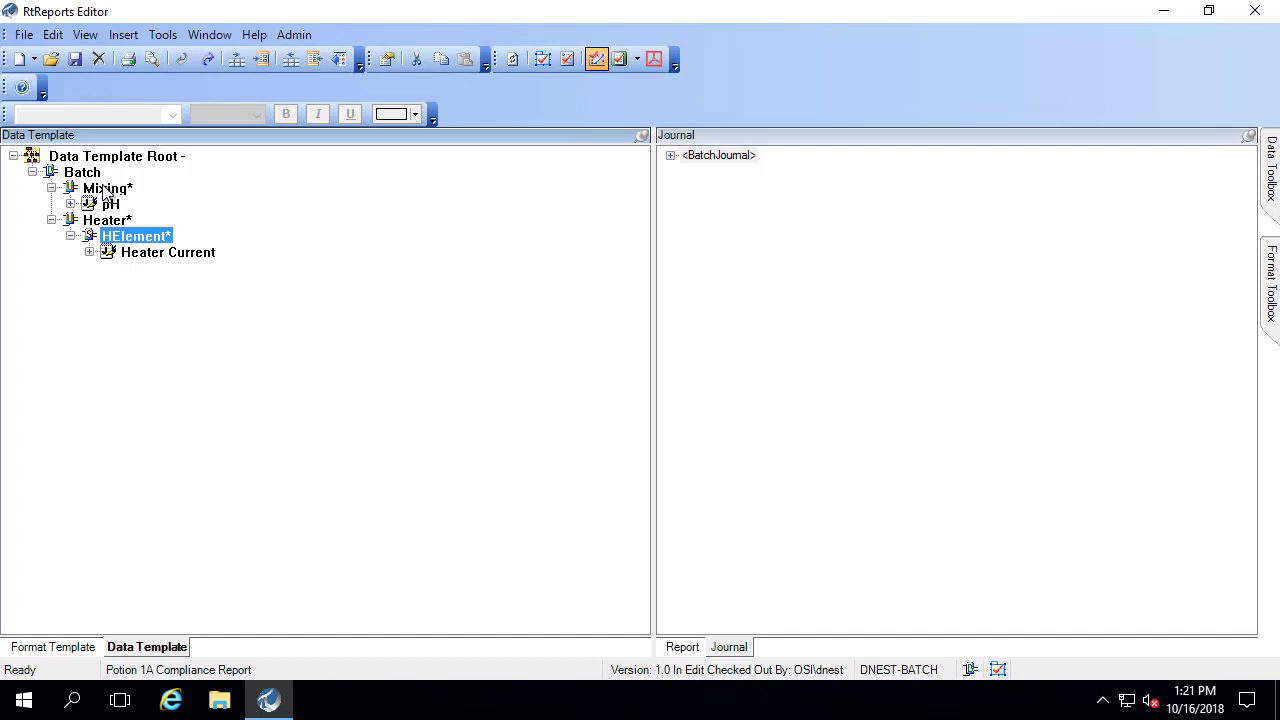
Examine the Mixing*, Heater* and HElement* nodes together with their pH and Heater Current items in the data template.
click(105, 190)
click(105, 222)
click(115, 240)
click(110, 205)
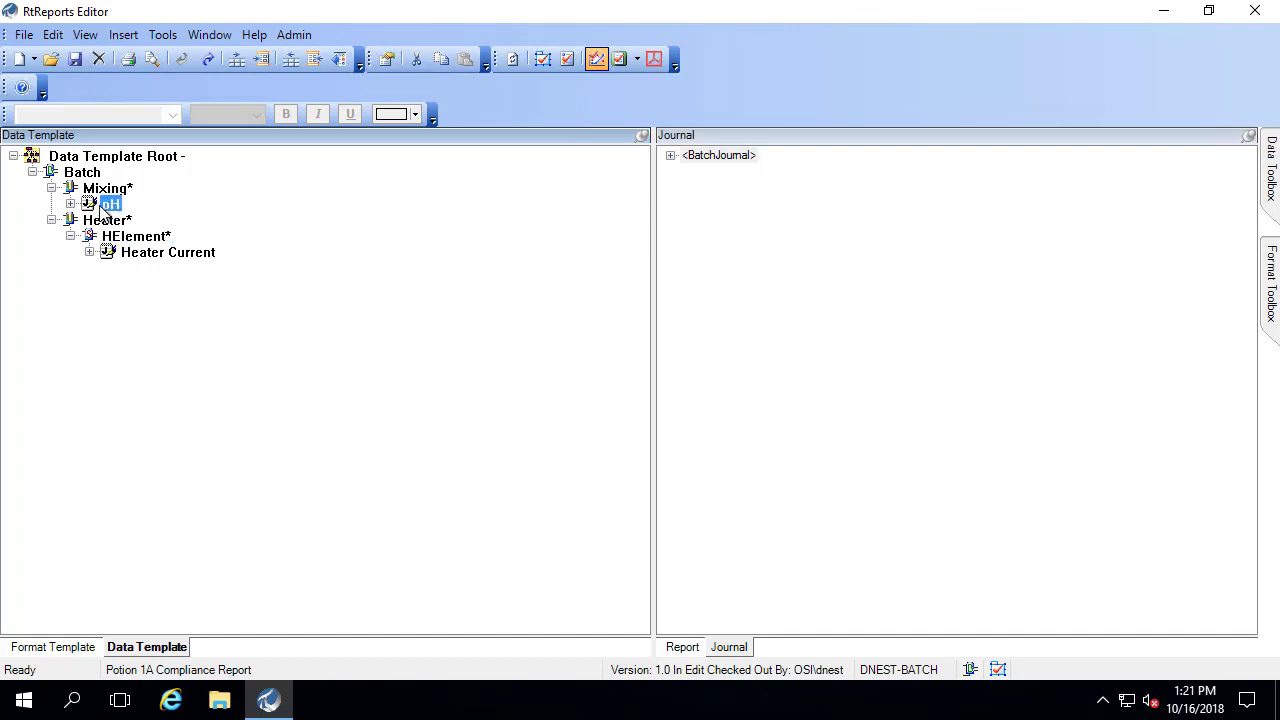
click(152, 254)
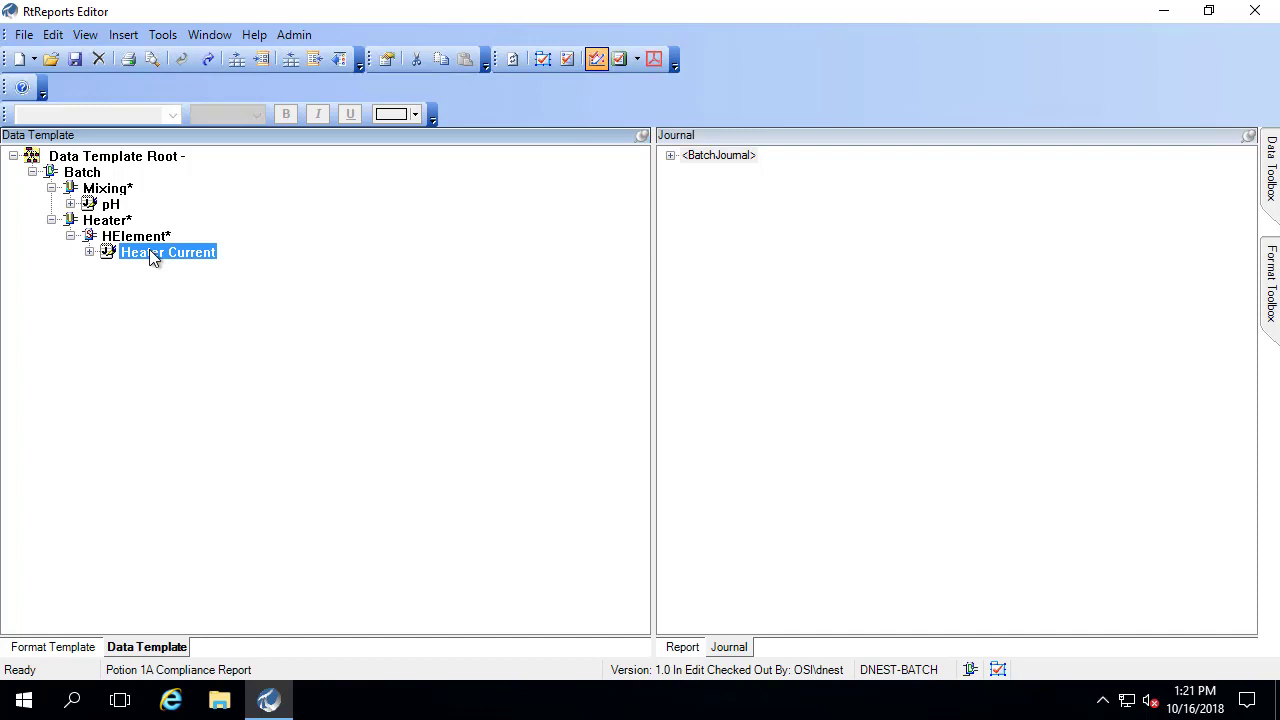
click(108, 190)
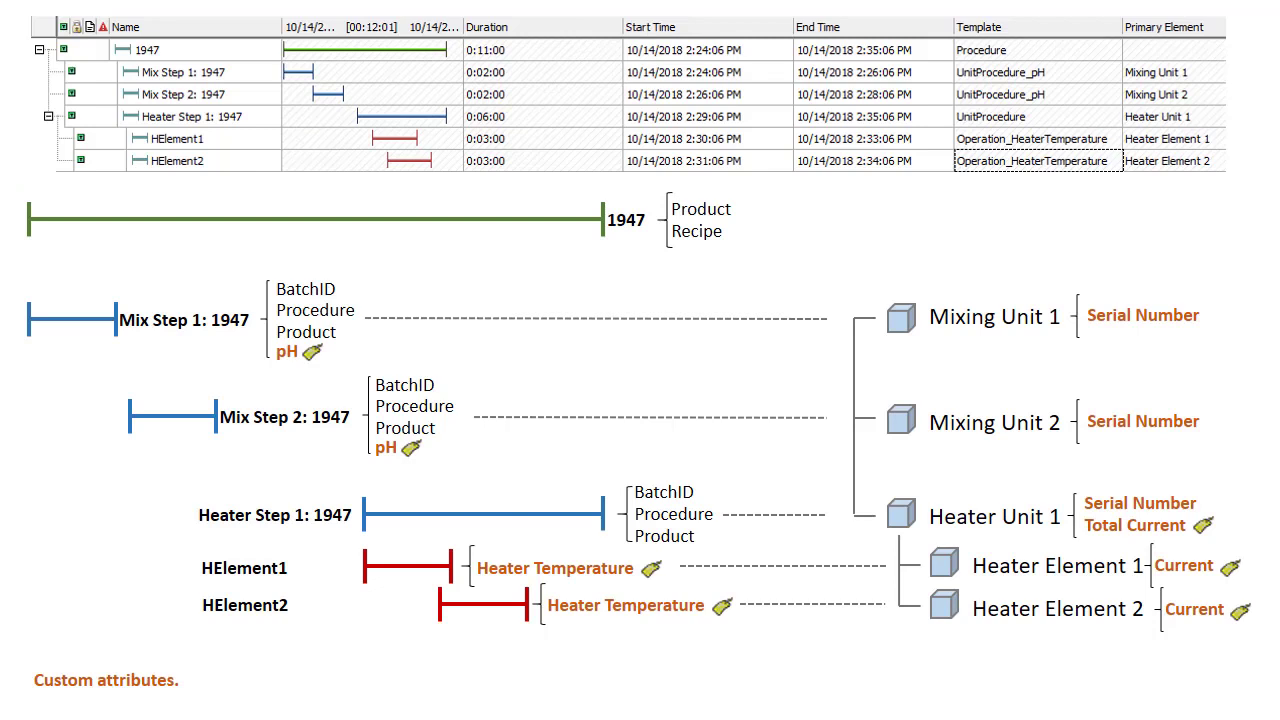
mouse_move(12, 284)
mouse_down()
mouse_move(216, 426)
mouse_move(557, 532)
mouse_move(627, 535)
mouse_move(614, 546)
mouse_up()
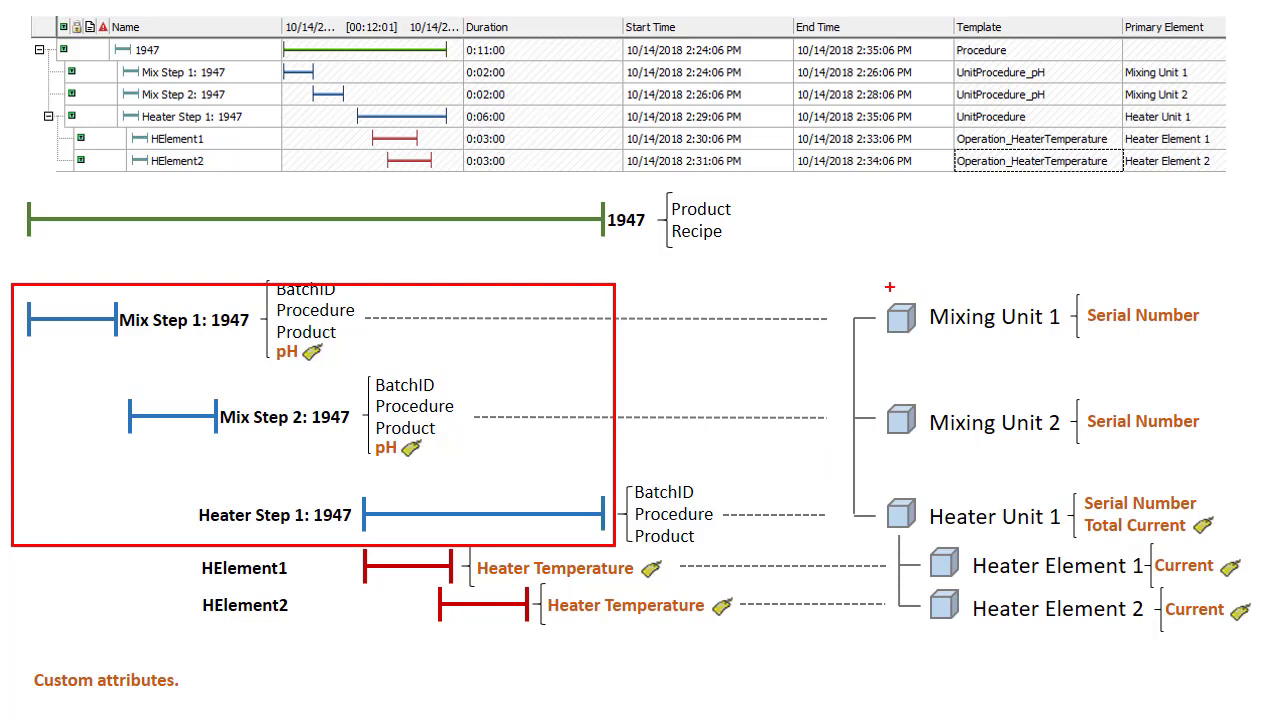
mouse_move(923, 295)
mouse_down()
mouse_move(930, 318)
mouse_move(1003, 340)
mouse_up()
mouse_move(922, 405)
mouse_down()
mouse_move(944, 436)
mouse_move(999, 441)
mouse_up()
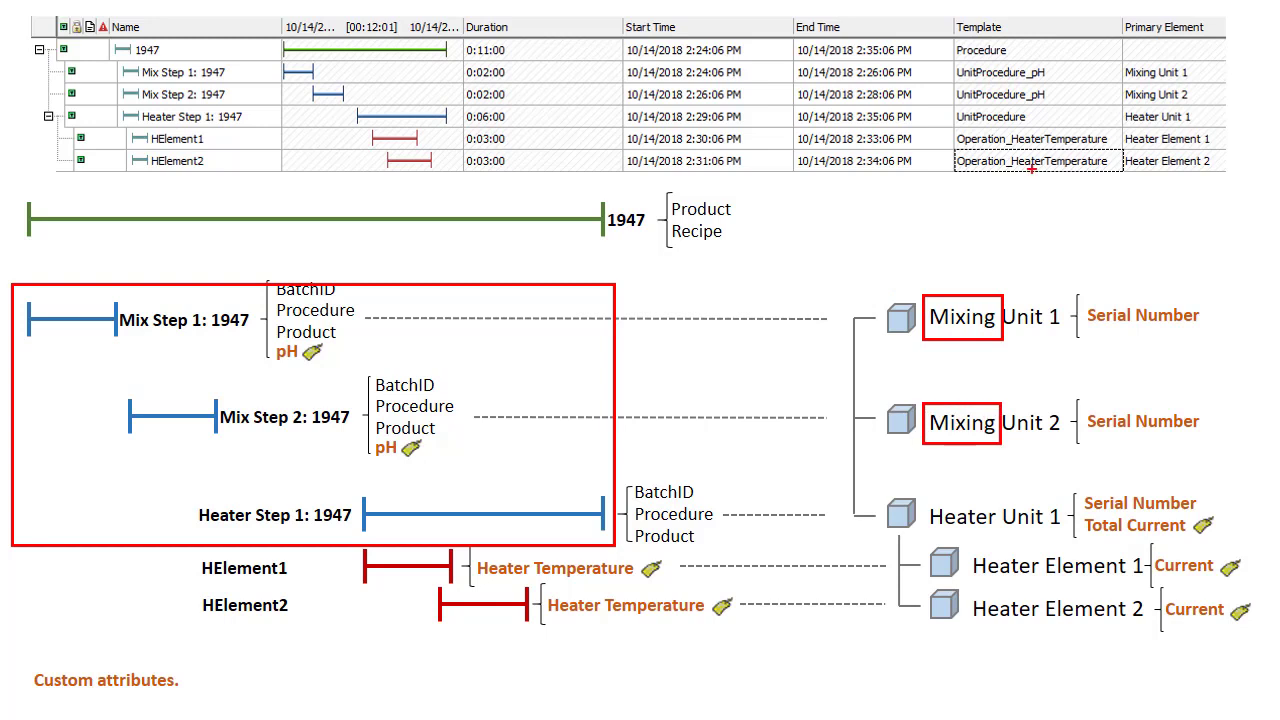
mouse_move(1114, 57)
mouse_down()
mouse_move(1127, 88)
mouse_move(1212, 104)
mouse_up()
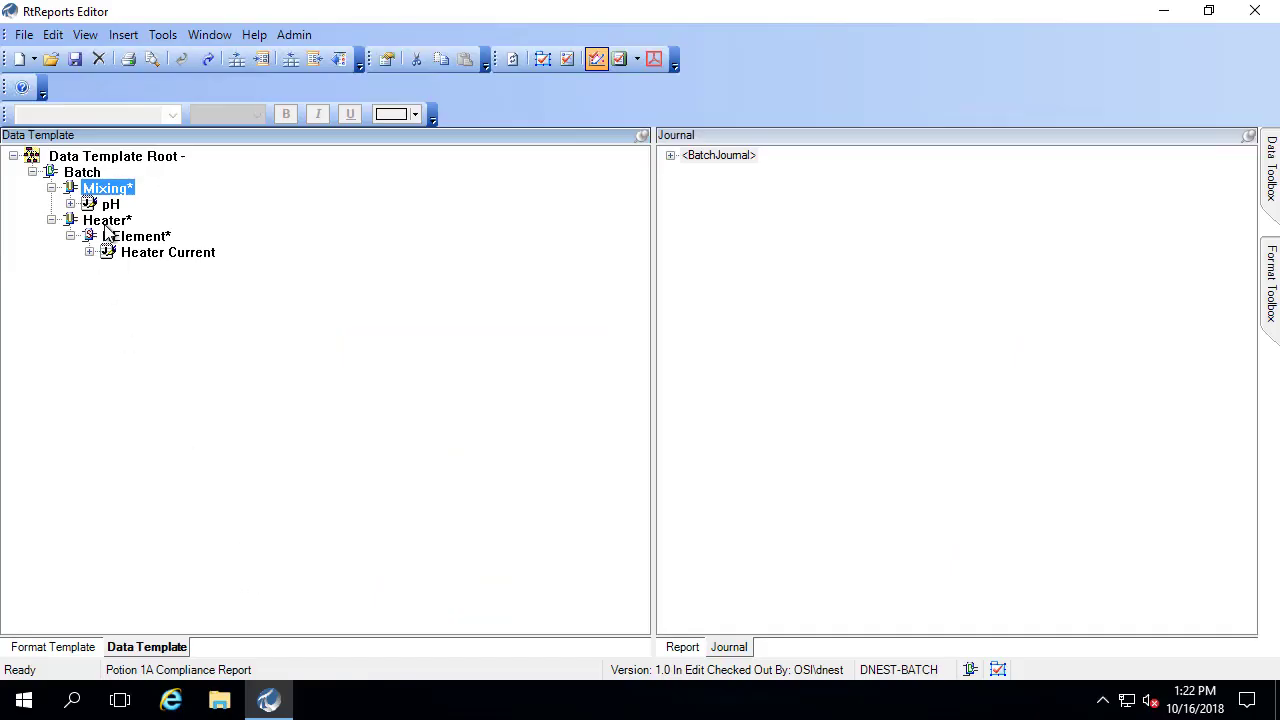
click(106, 221)
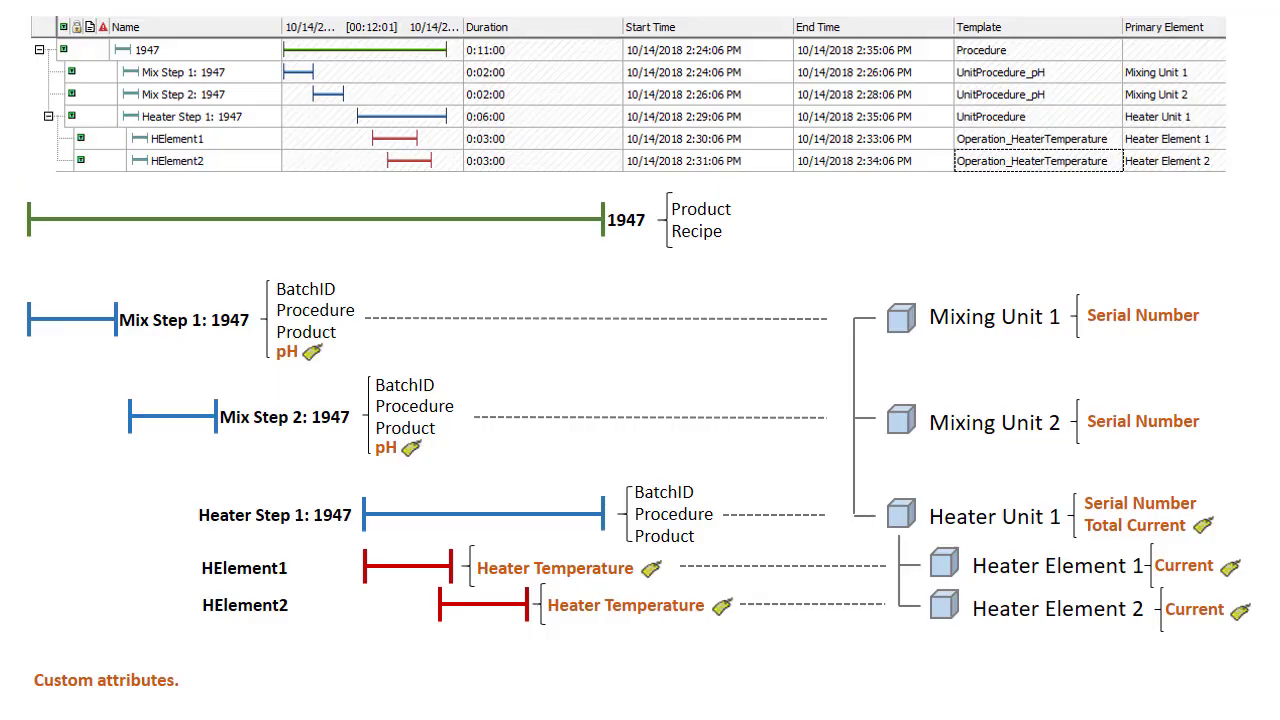
mouse_move(6, 287)
mouse_down()
mouse_move(658, 525)
mouse_move(638, 545)
mouse_move(628, 538)
mouse_up()
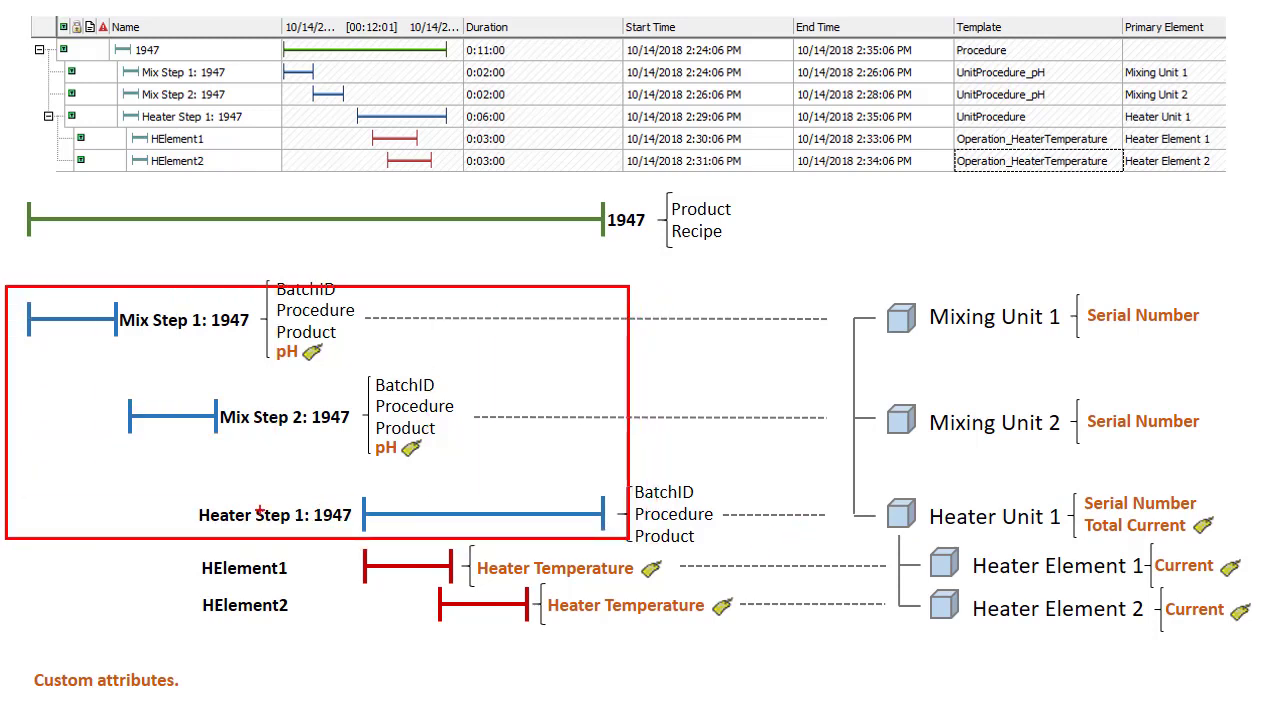
mouse_move(876, 486)
mouse_down()
mouse_move(960, 532)
mouse_move(998, 536)
mouse_up()
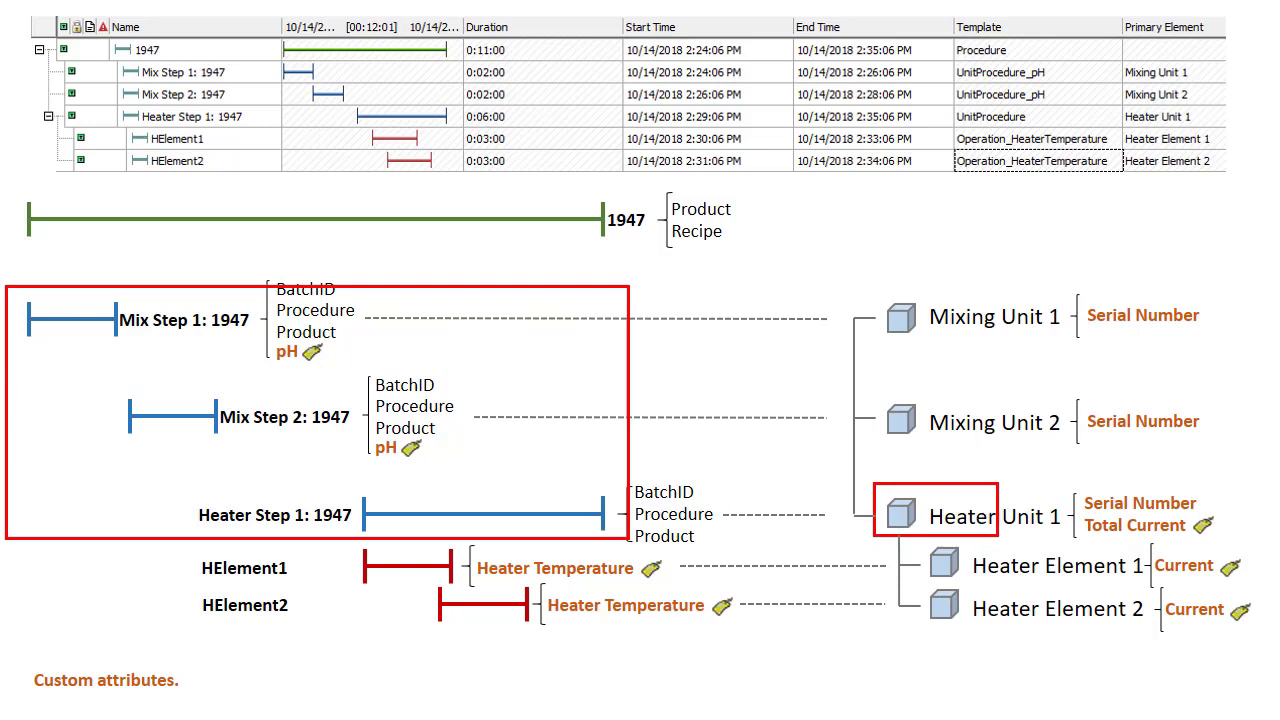
mouse_move(1120, 103)
mouse_down()
mouse_move(1135, 128)
mouse_move(1206, 128)
mouse_up()
key(Escape)
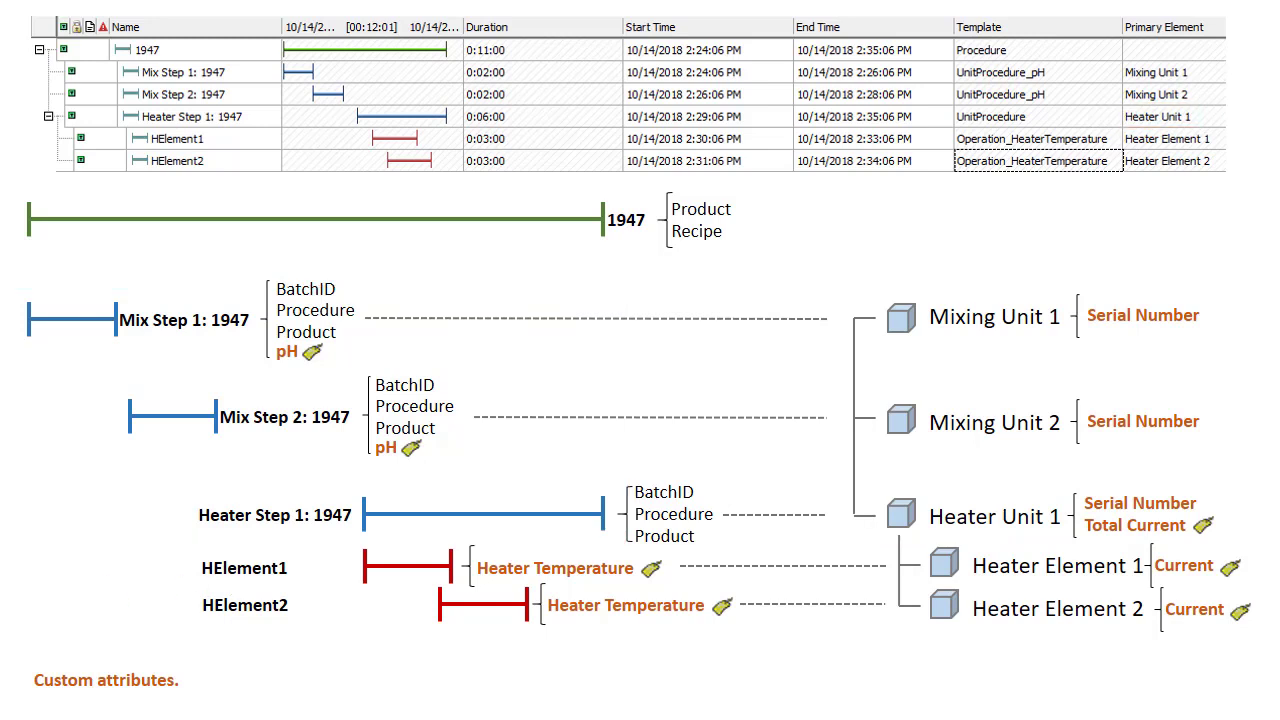
mouse_move(177, 544)
mouse_down()
mouse_move(408, 654)
mouse_move(1265, 654)
mouse_move(1263, 640)
mouse_up()
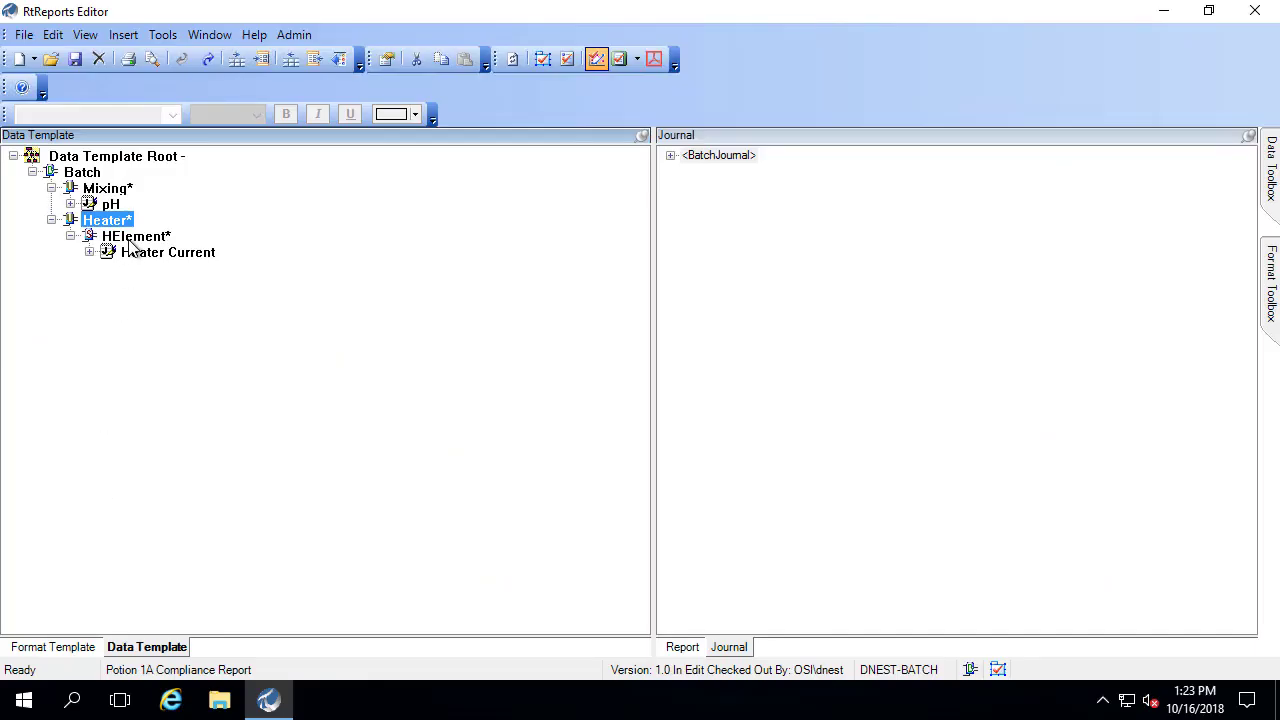
click(128, 239)
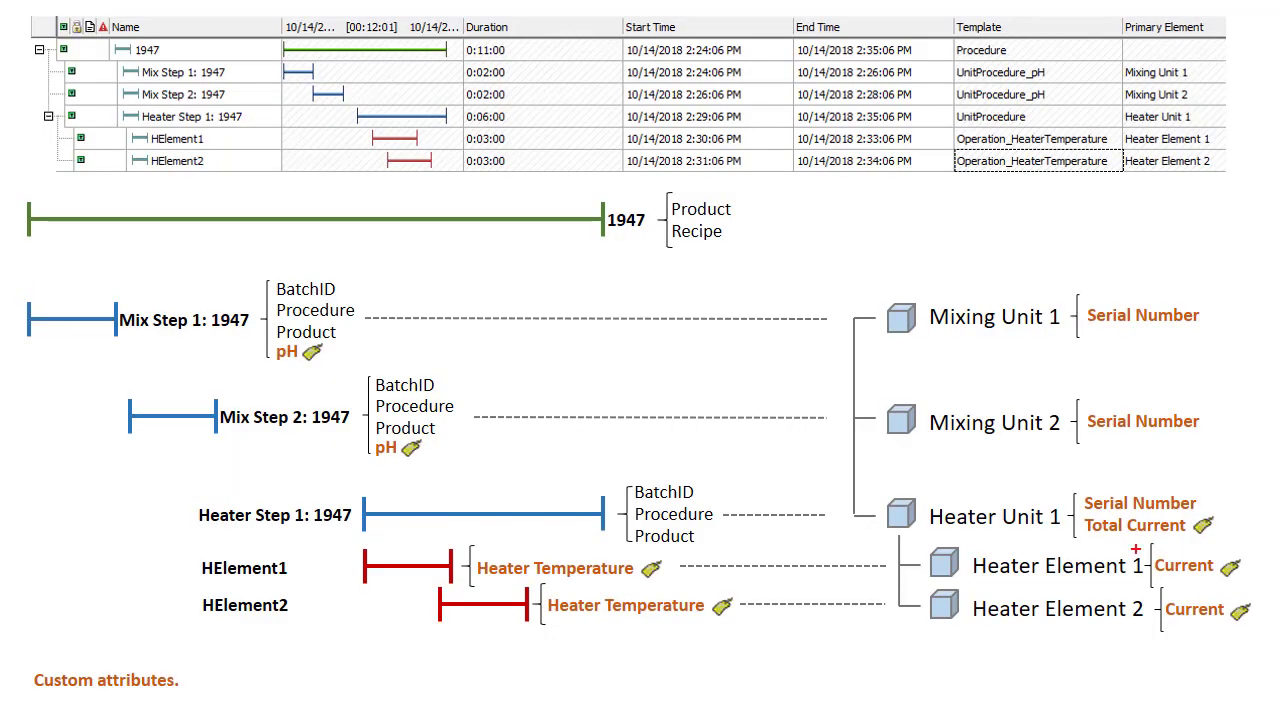
mouse_move(181, 545)
mouse_down()
mouse_move(463, 640)
mouse_move(708, 636)
mouse_move(540, 633)
mouse_up()
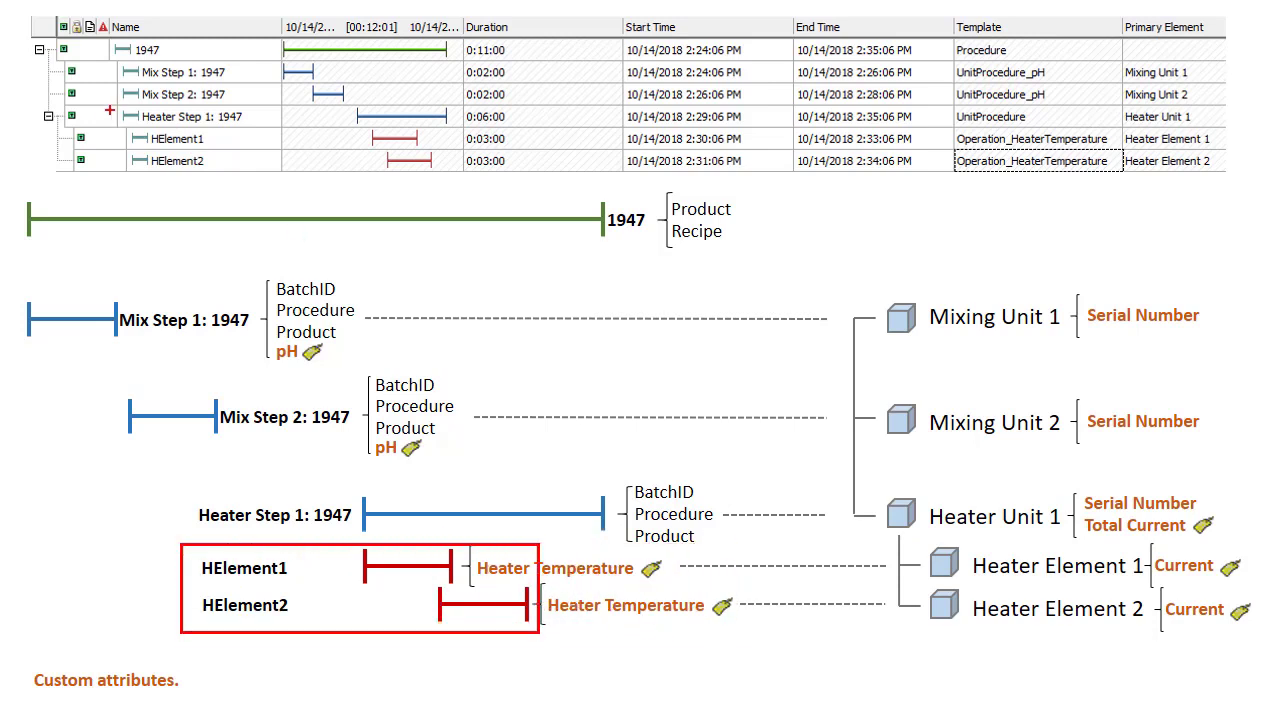
mouse_move(124, 129)
mouse_down()
mouse_move(149, 163)
mouse_move(218, 174)
mouse_up()
key(Escape)
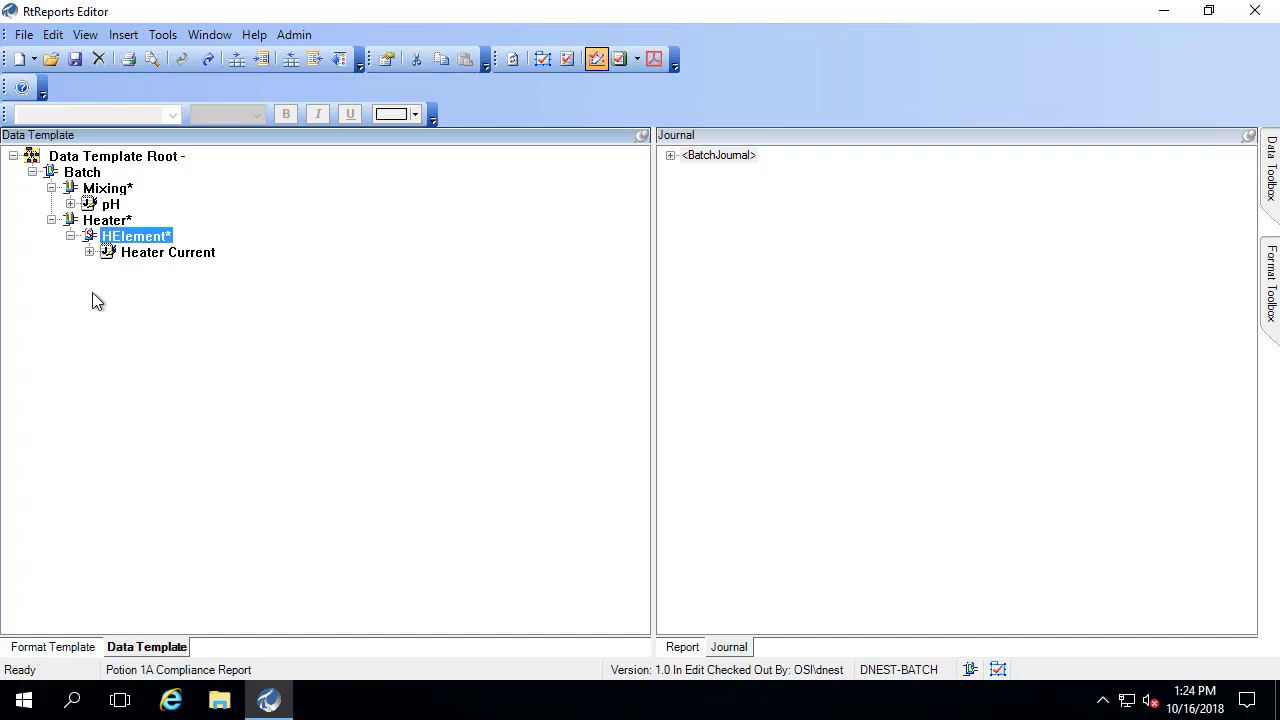
Start a test report using event frames and connect the event frame search to the DNEST-BATCH server.
click(85, 36)
mouse_move(92, 165)
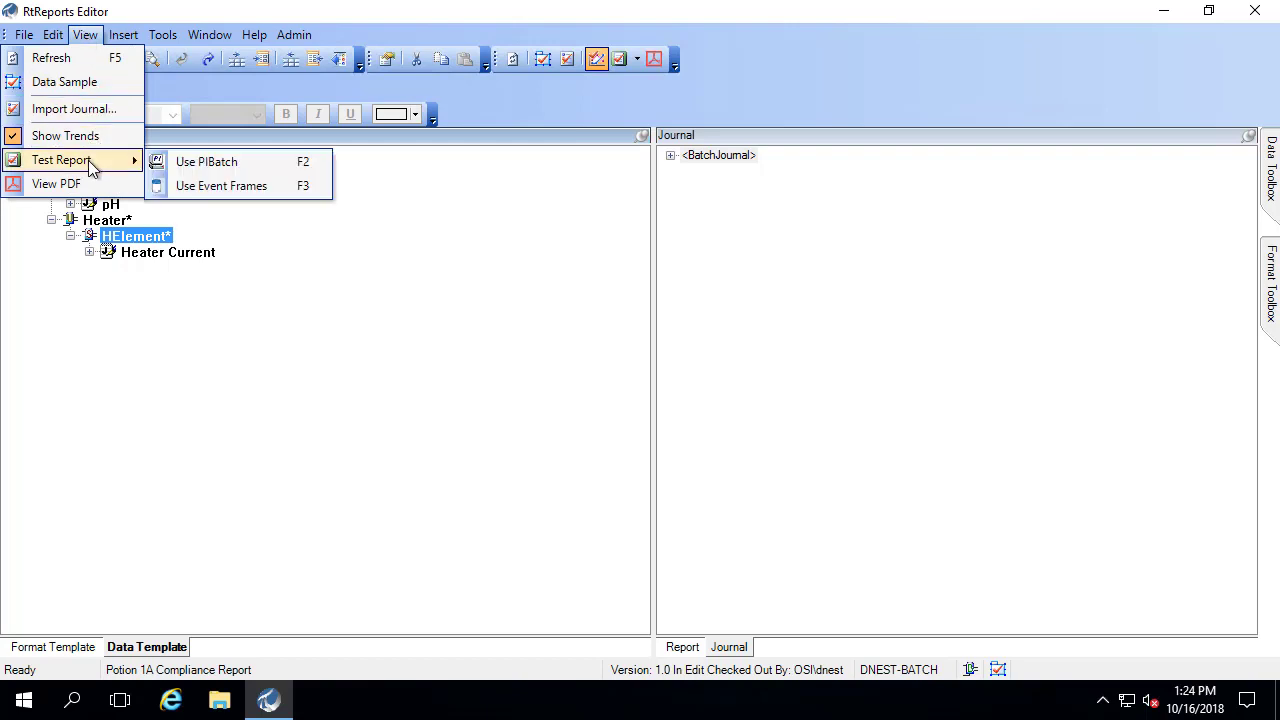
click(221, 187)
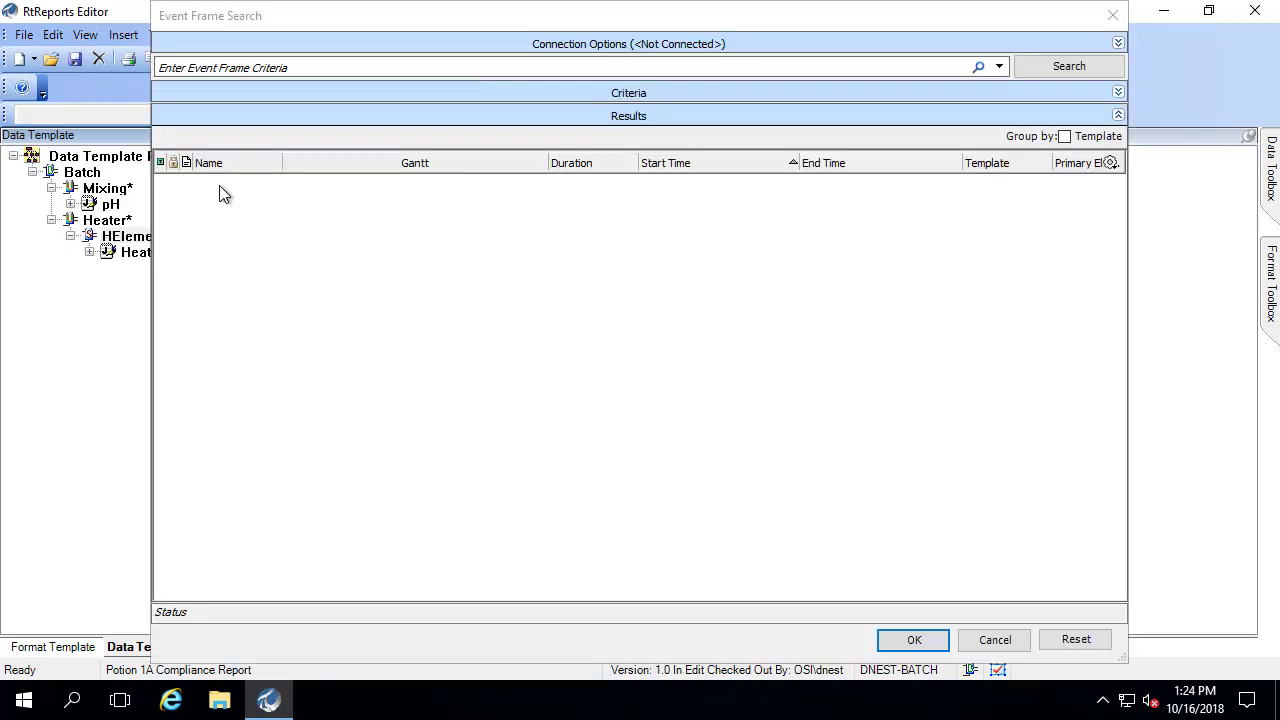
click(1117, 45)
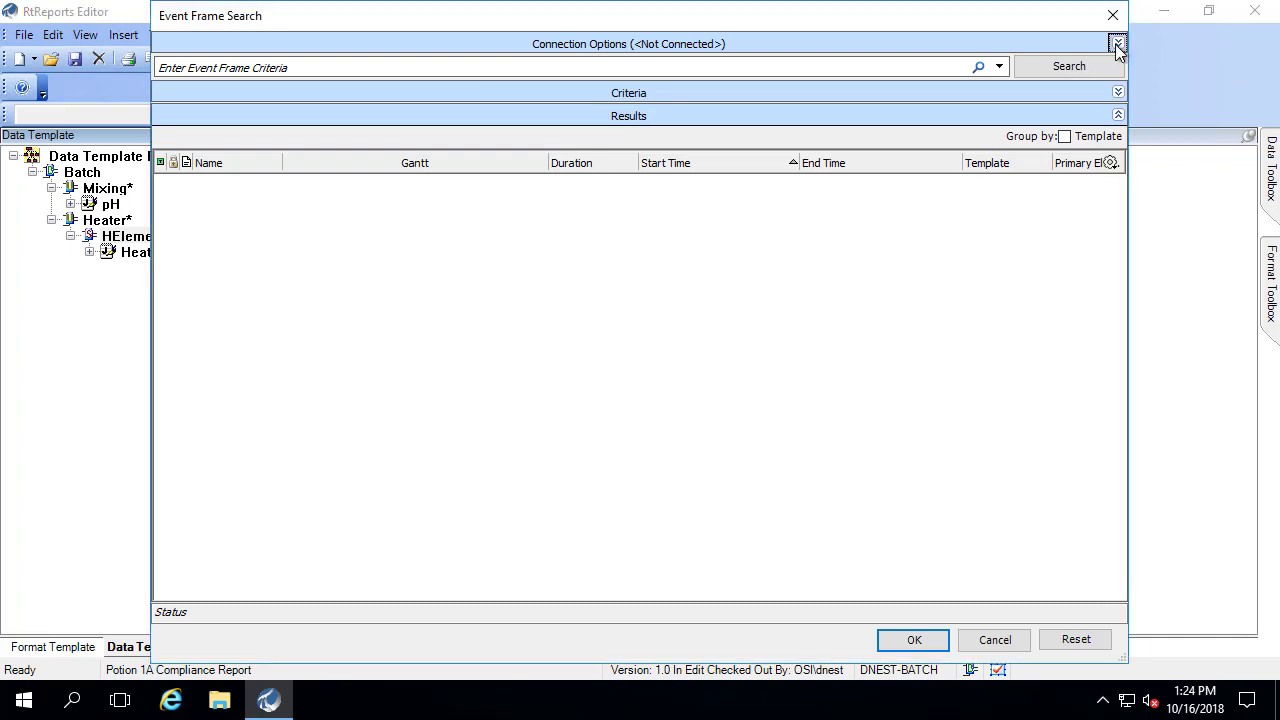
click(1117, 45)
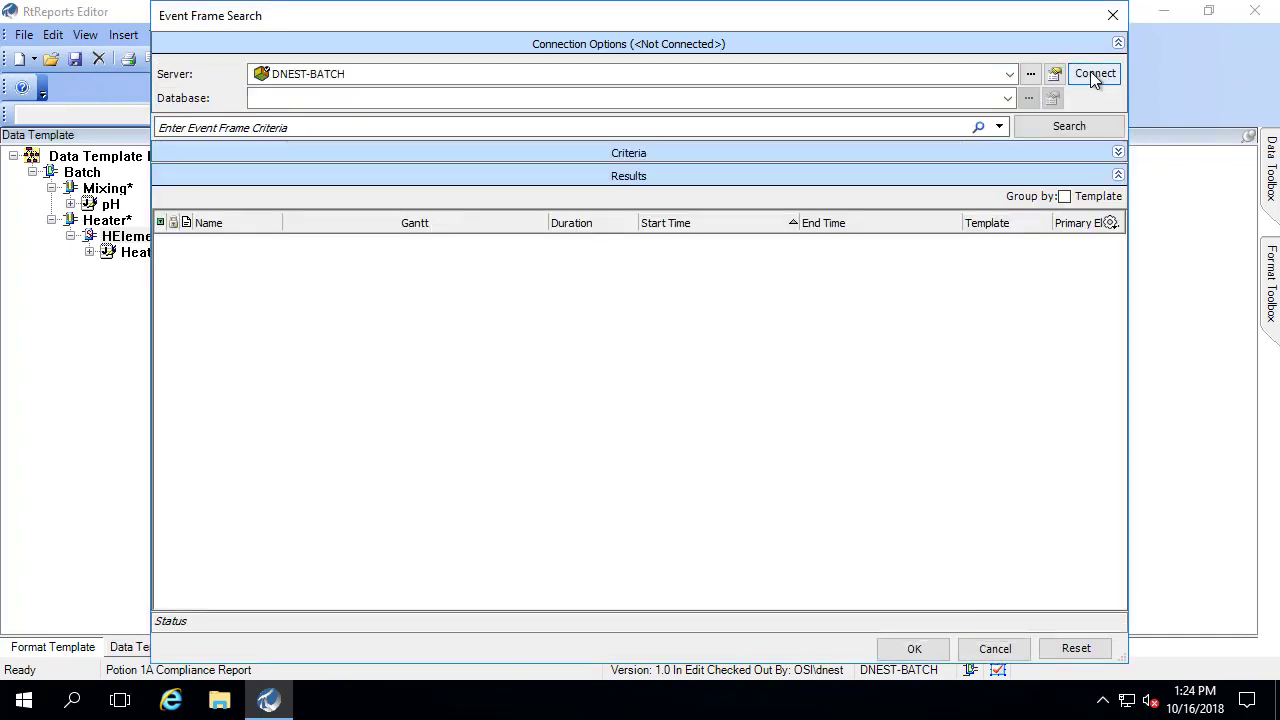
click(1093, 76)
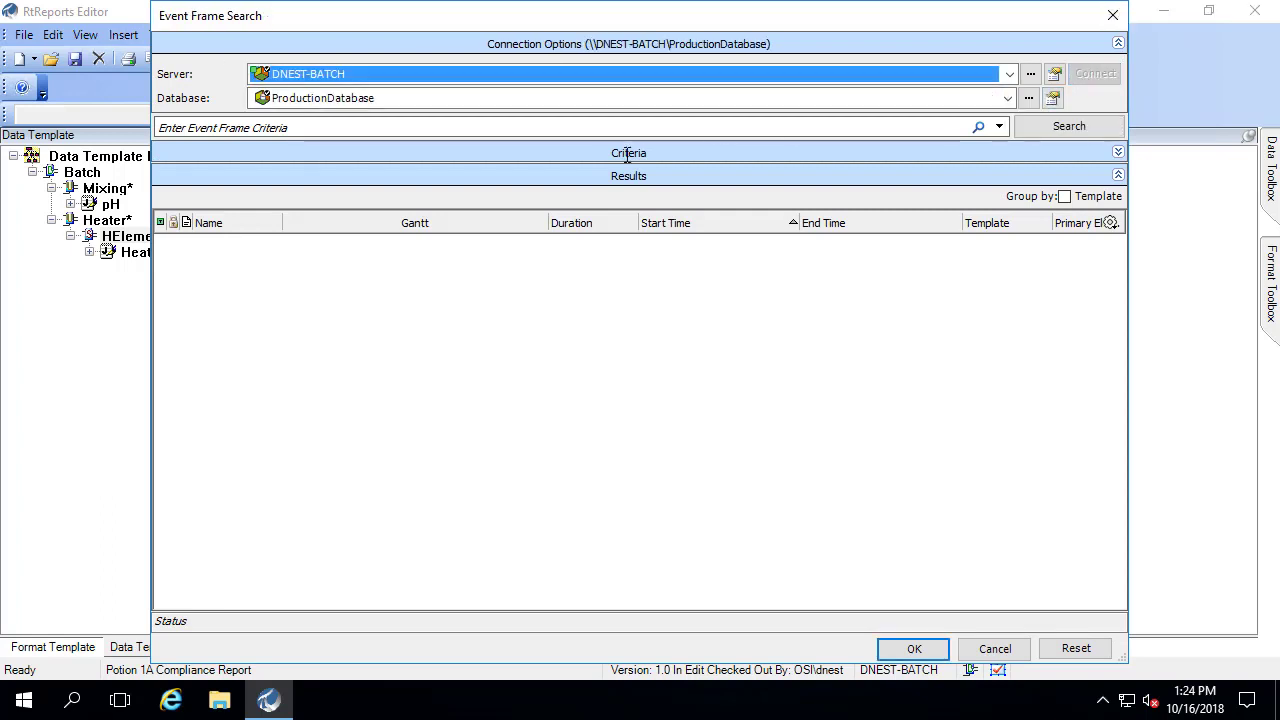
Search for event frames with All Descendants turned off and the search start set to *-2h.
click(711, 150)
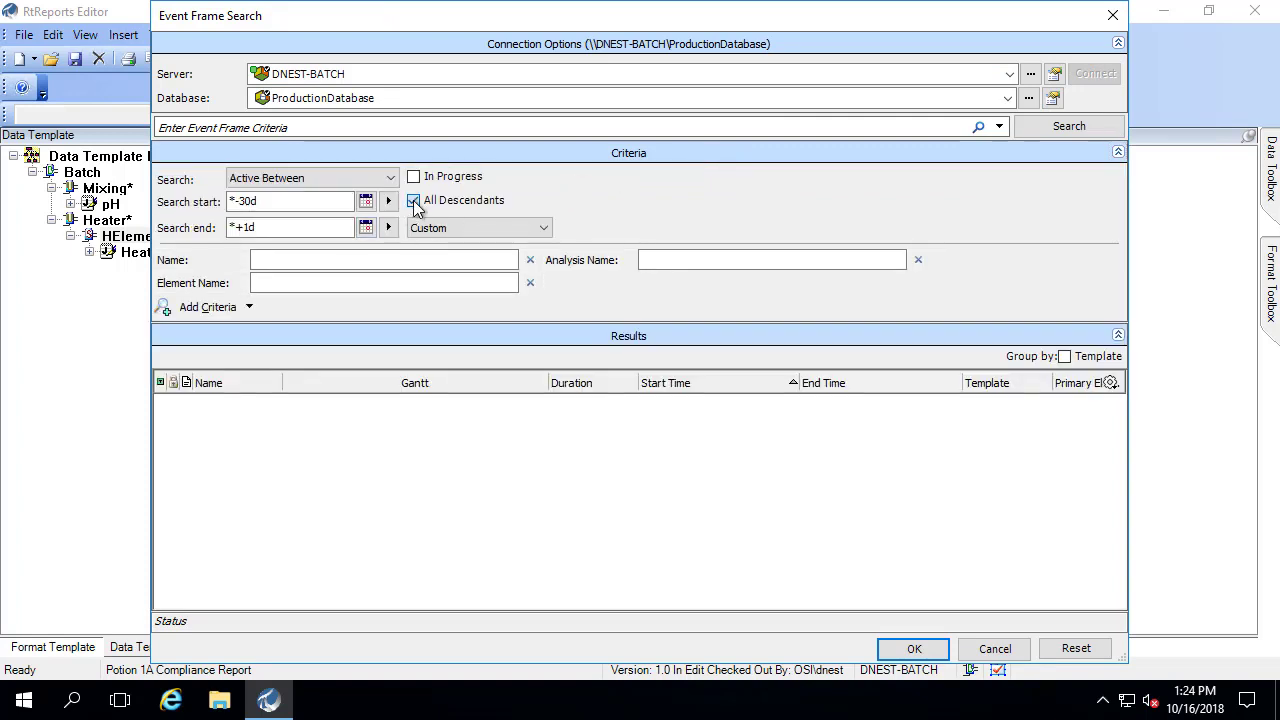
click(280, 202)
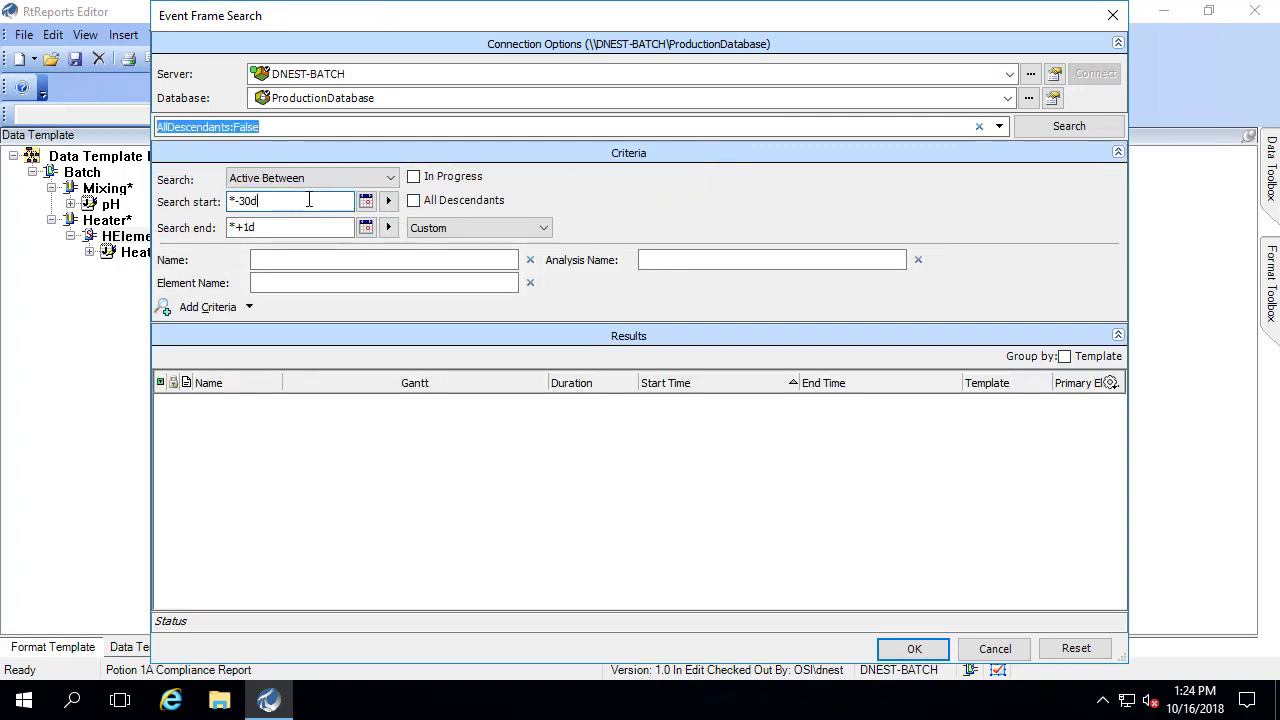
text(*-2h)
click(1031, 128)
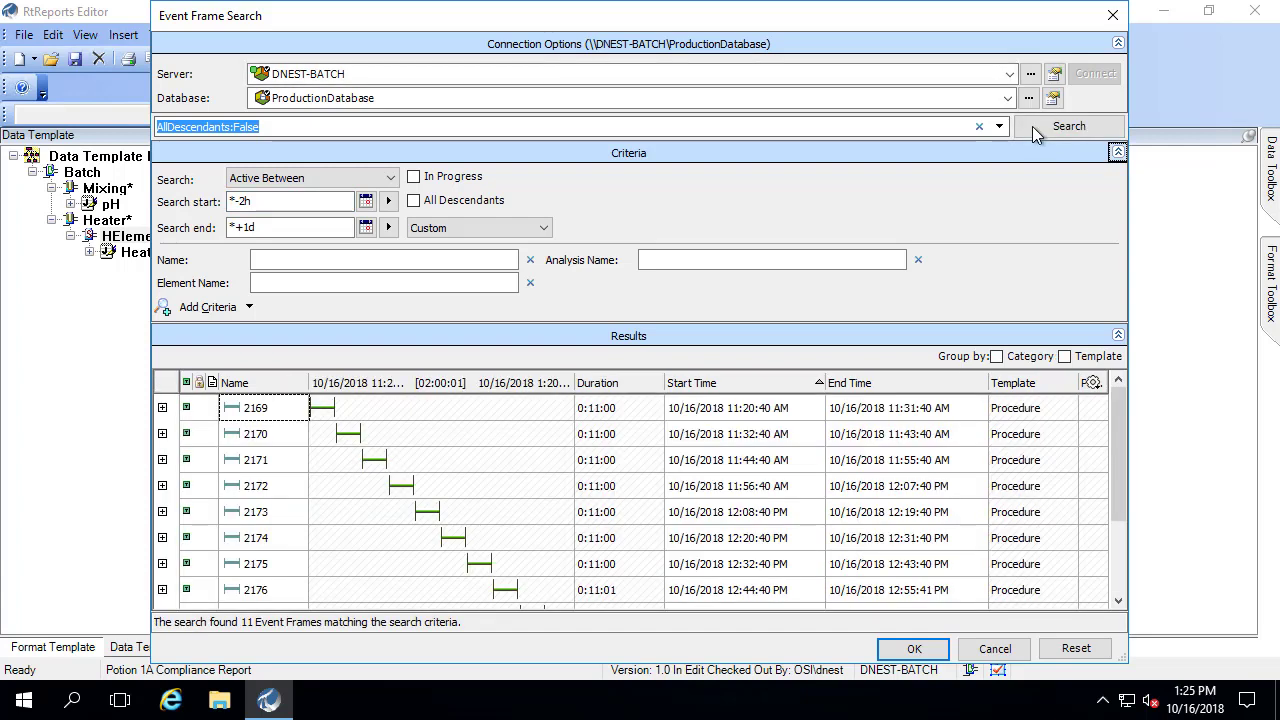
Choose event frame 2173 from the search results and generate the test report journal from it.
click(268, 513)
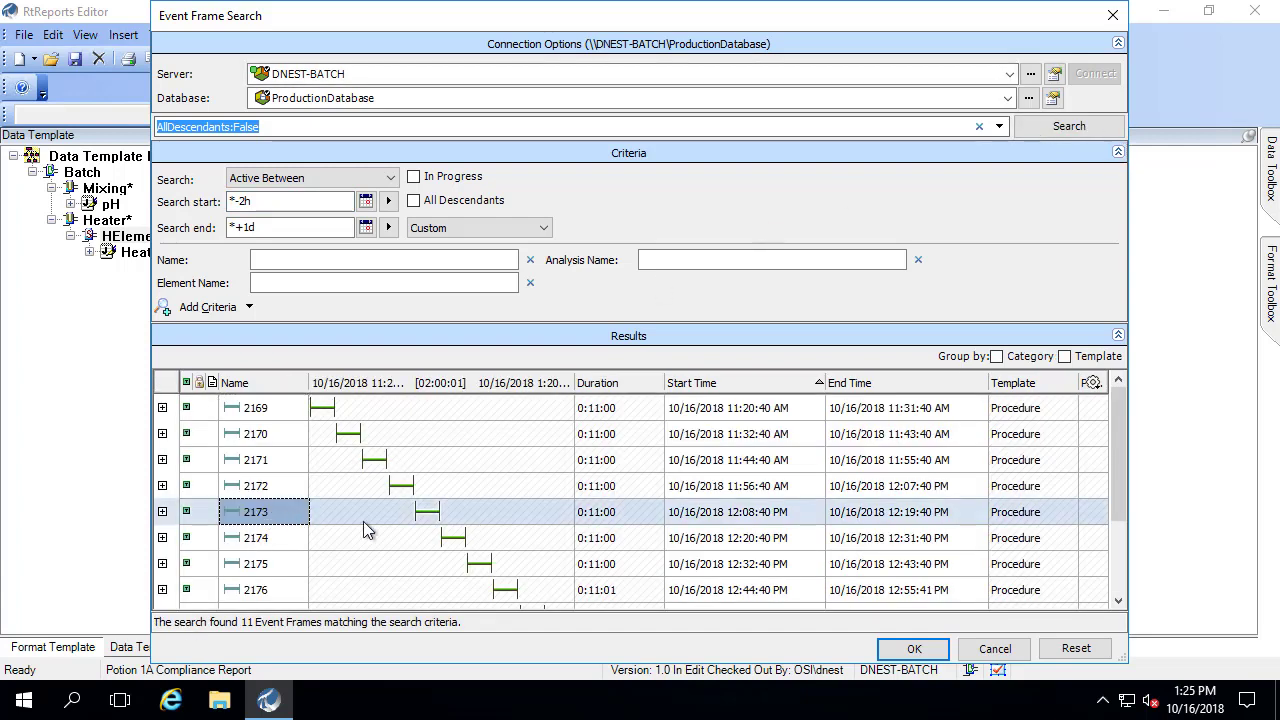
click(906, 650)
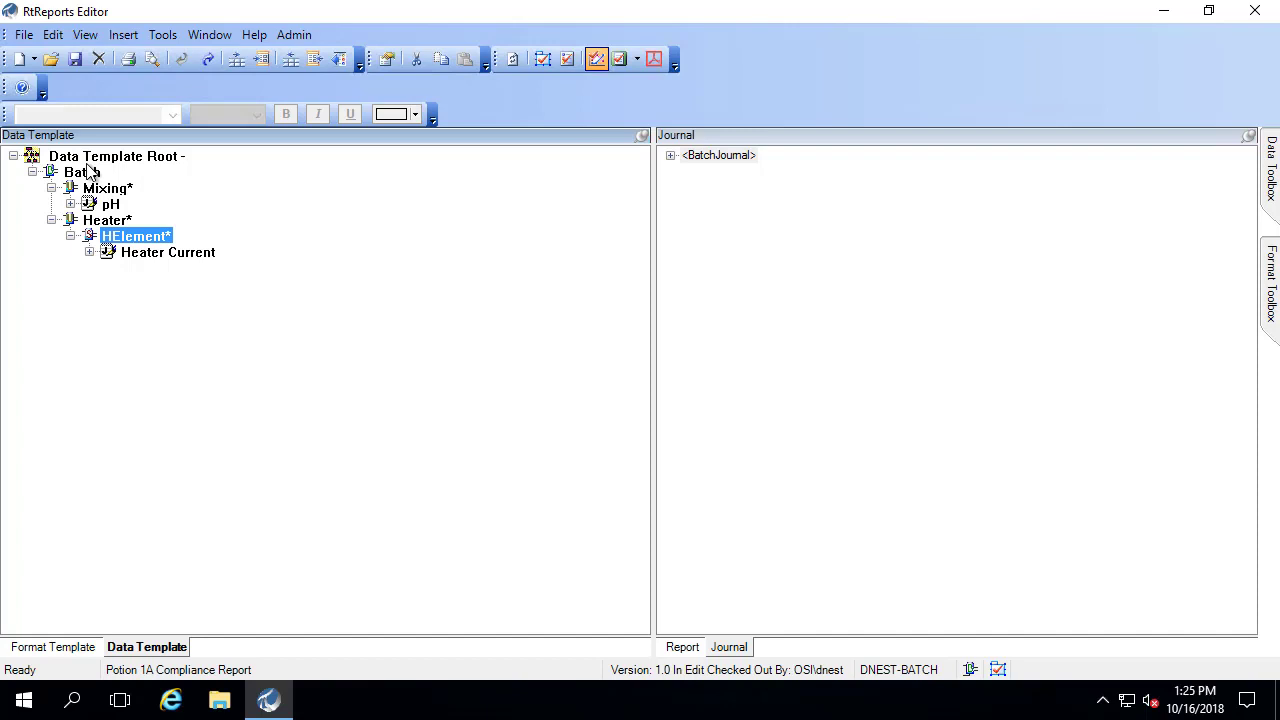
key(F5)
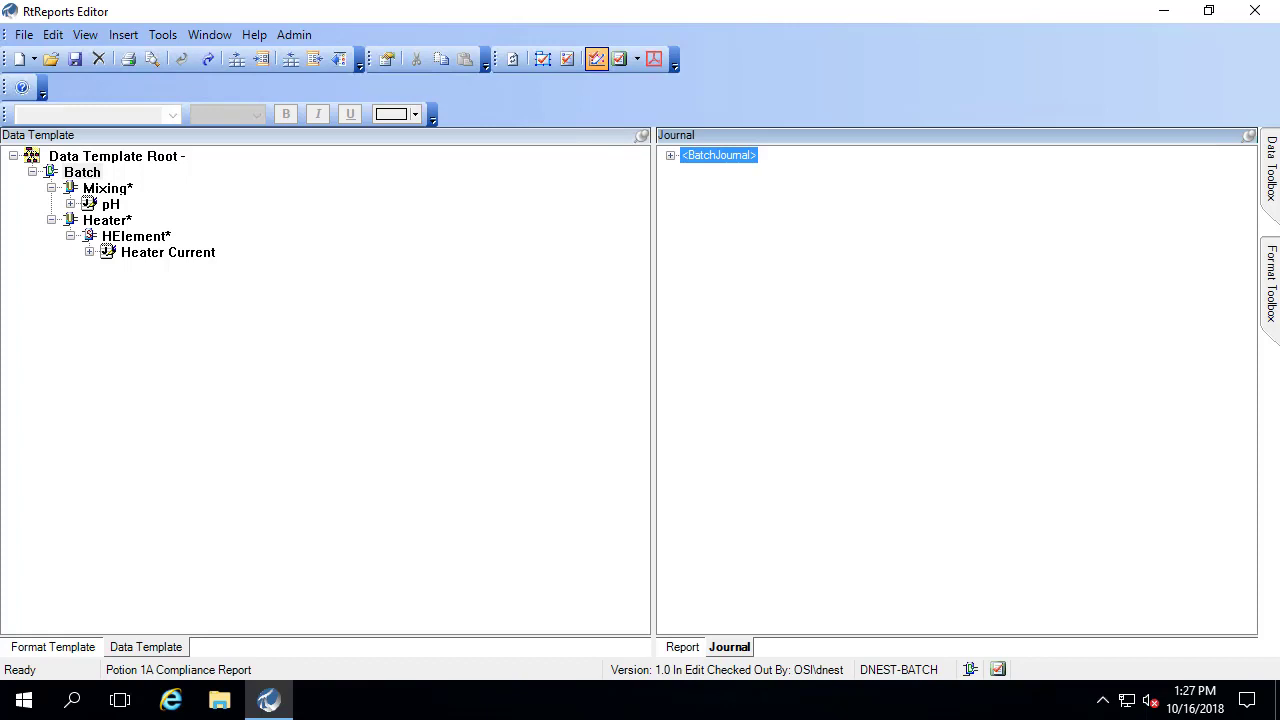
Expand the BatchJournal and check its Product and Recipe entries against the attributes of the top-level event frame.
click(670, 156)
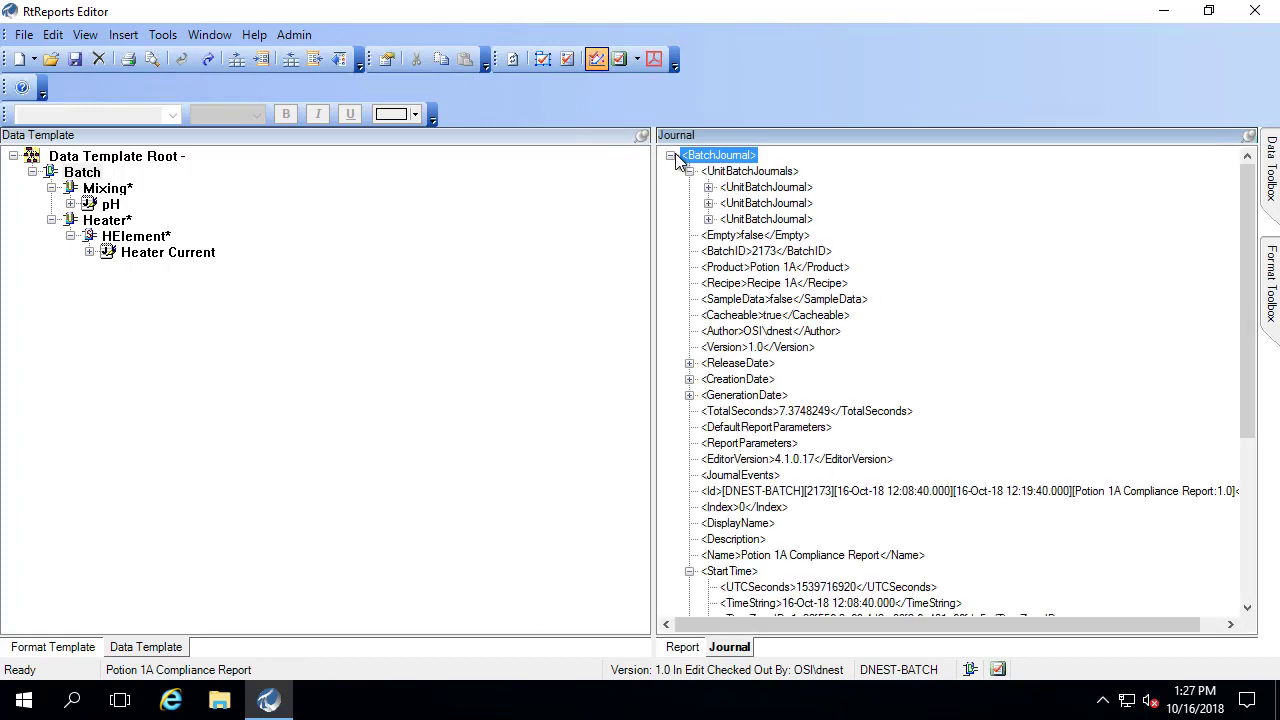
click(765, 270)
click(767, 286)
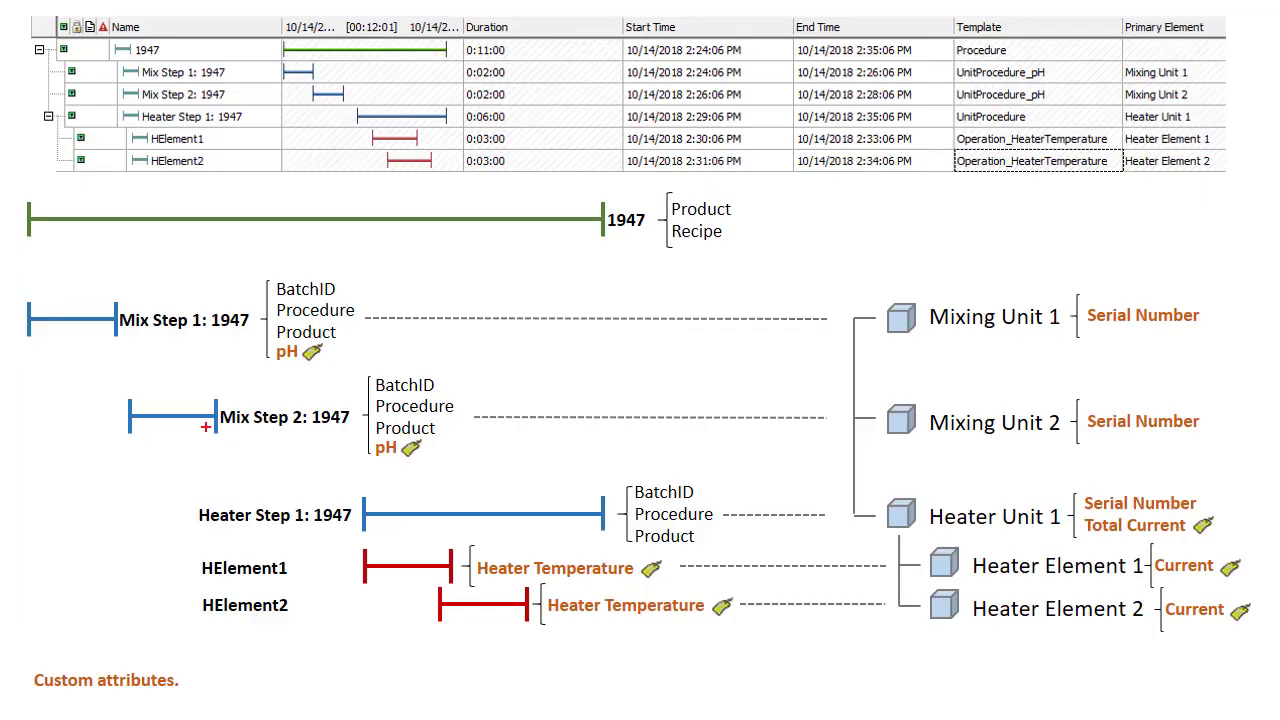
mouse_move(8, 178)
mouse_down()
mouse_move(663, 268)
mouse_move(758, 267)
mouse_up()
key(Escape)
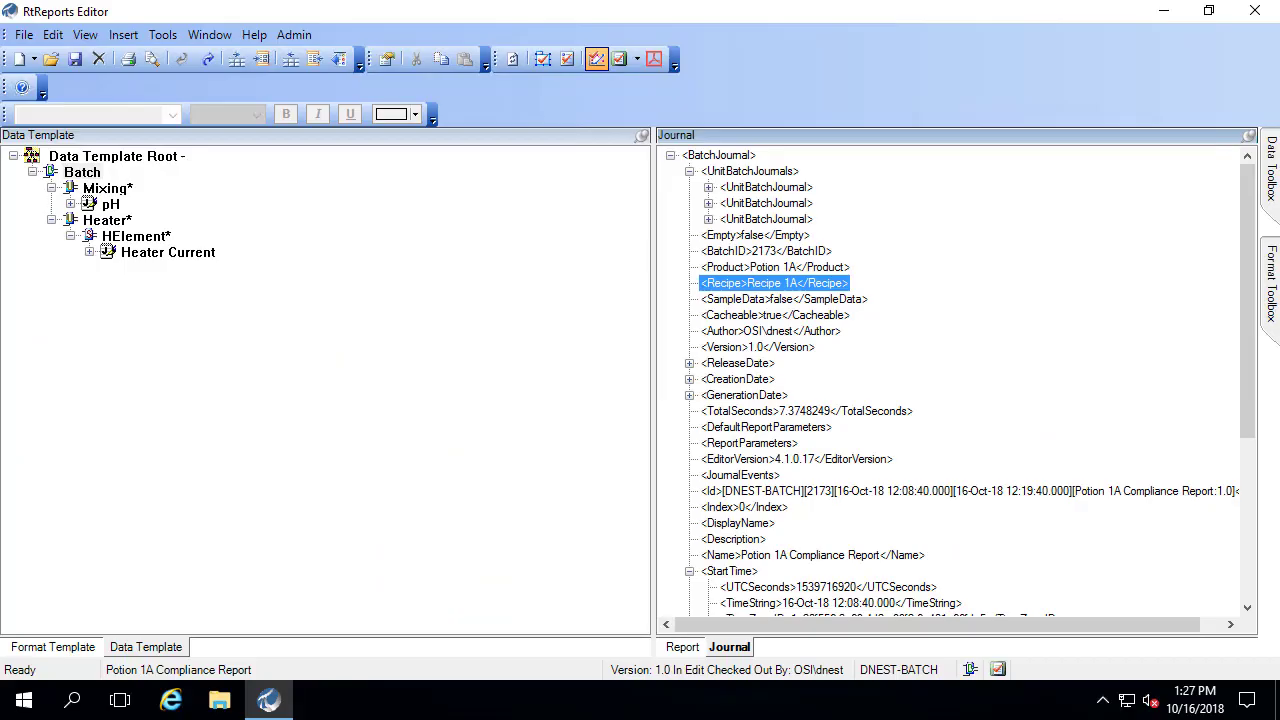
Examine the batch-level StartTime, EndTime and Duration entries in the journal.
drag(1250, 412, 1252, 570)
click(731, 302)
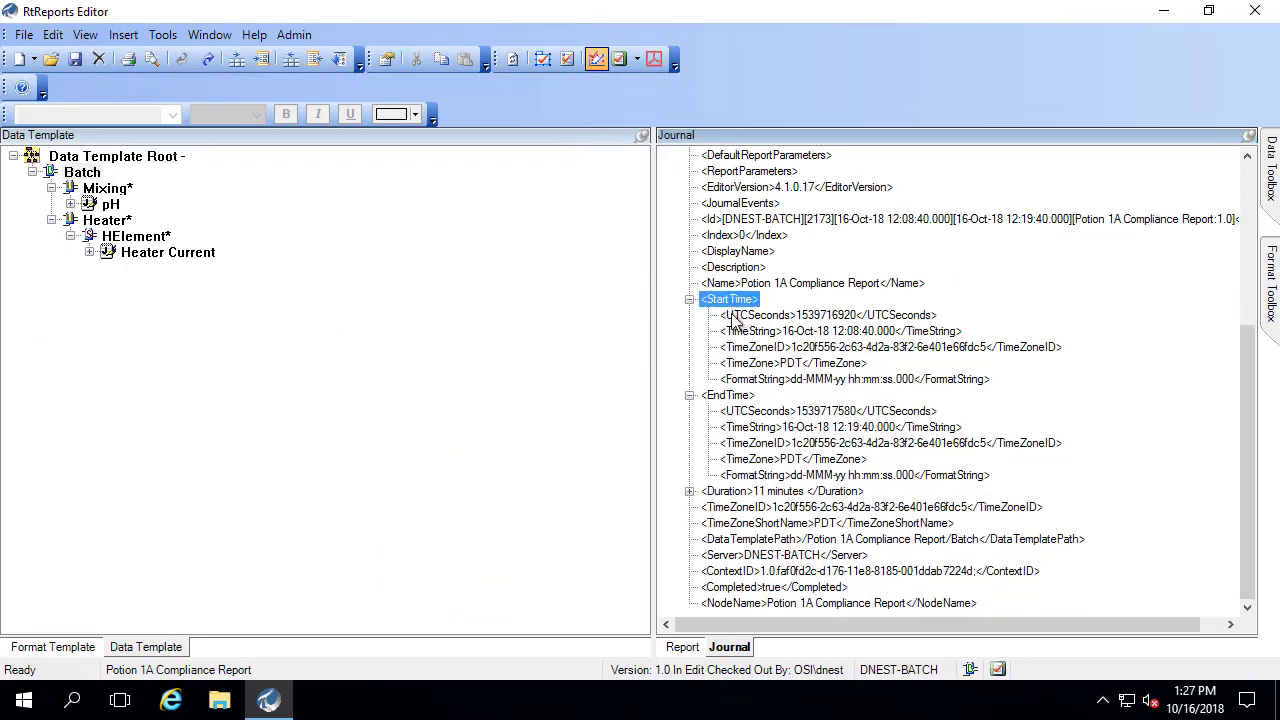
click(736, 398)
click(735, 492)
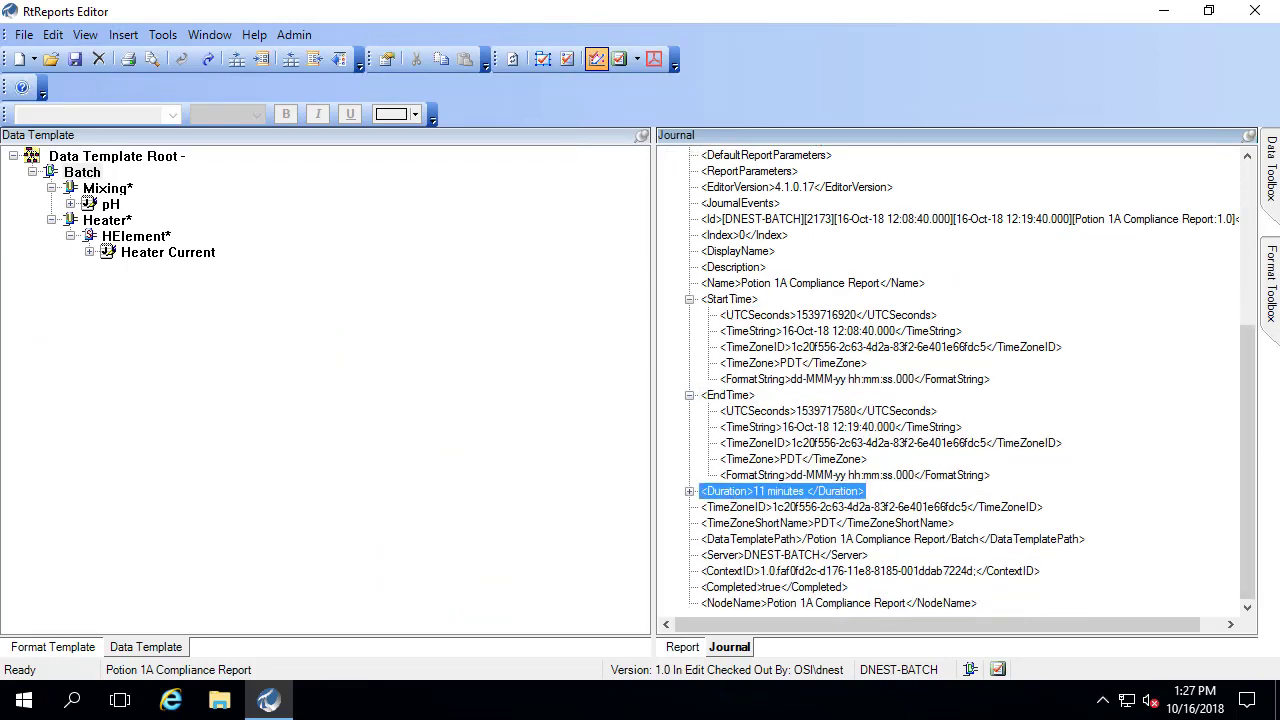
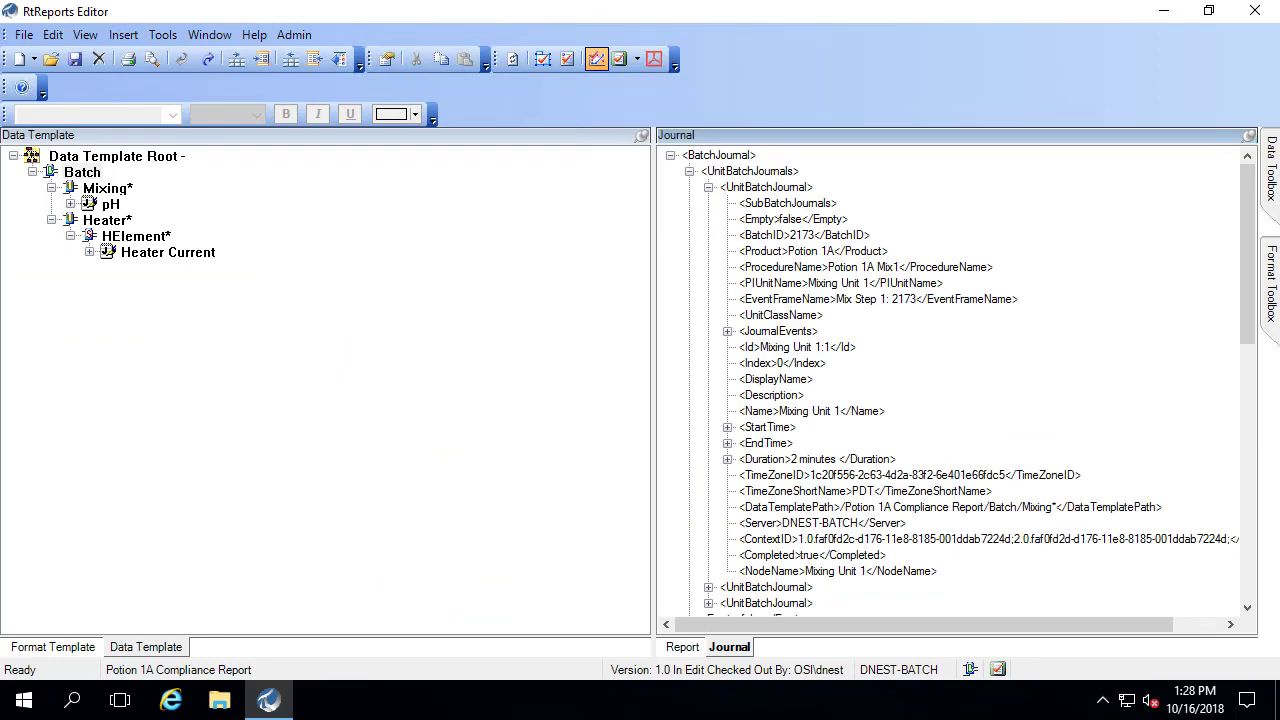
Compare the first UnitBatchJournal's batch ID, product, procedure and unit name with the Mix Step 1 diagram, and review its time entries.
mouse_move(716, 208)
mouse_down()
mouse_move(737, 243)
mouse_move(886, 290)
mouse_move(1016, 292)
mouse_up()
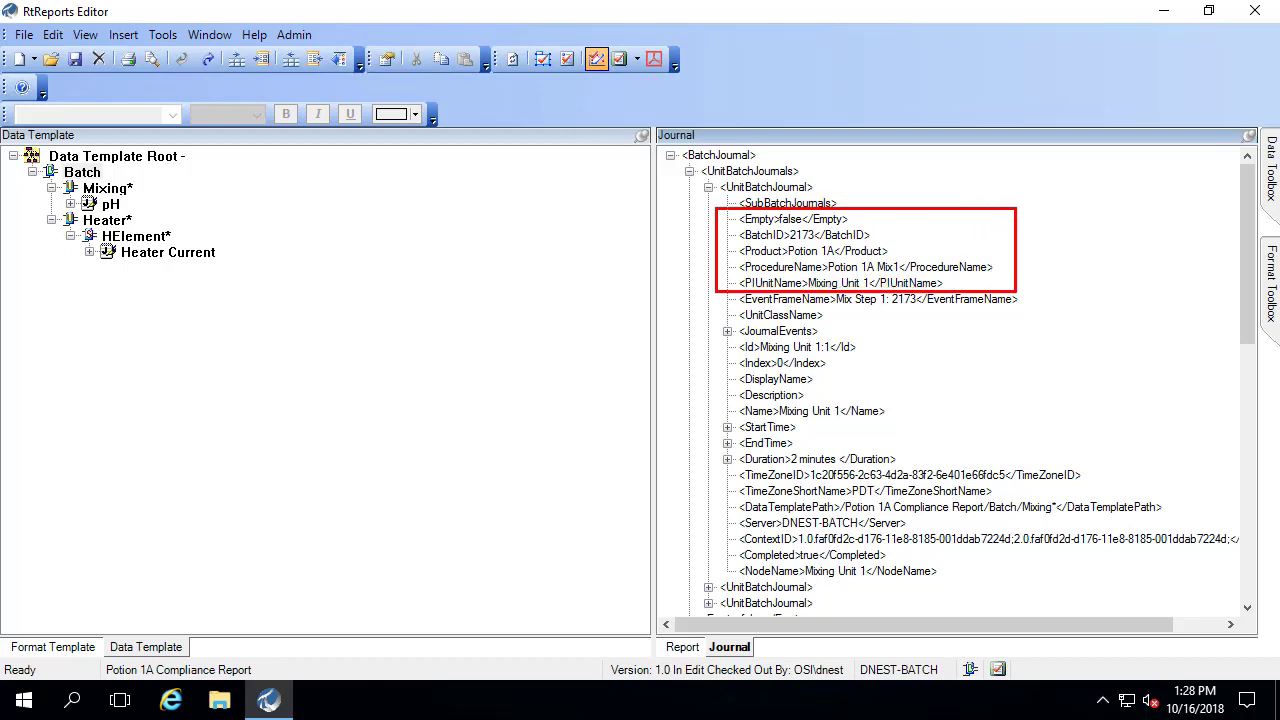
key(Escape)
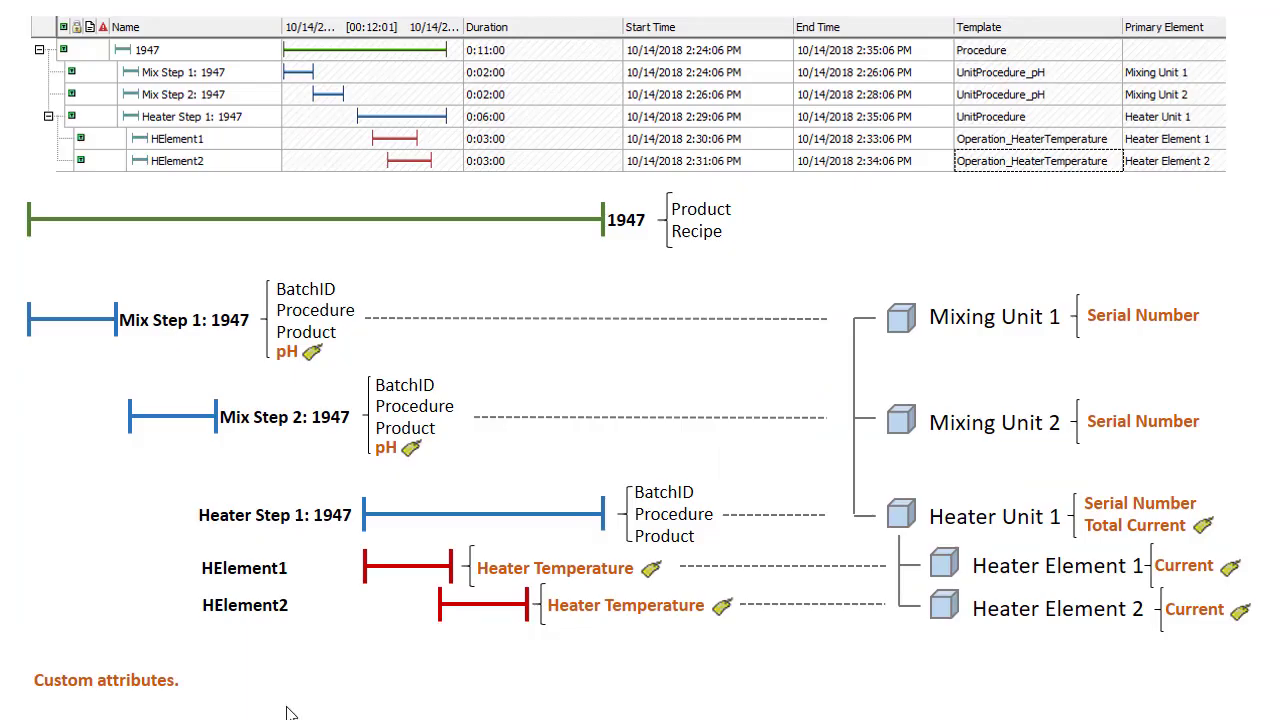
mouse_move(272, 278)
mouse_down()
mouse_move(326, 340)
mouse_move(362, 341)
mouse_up()
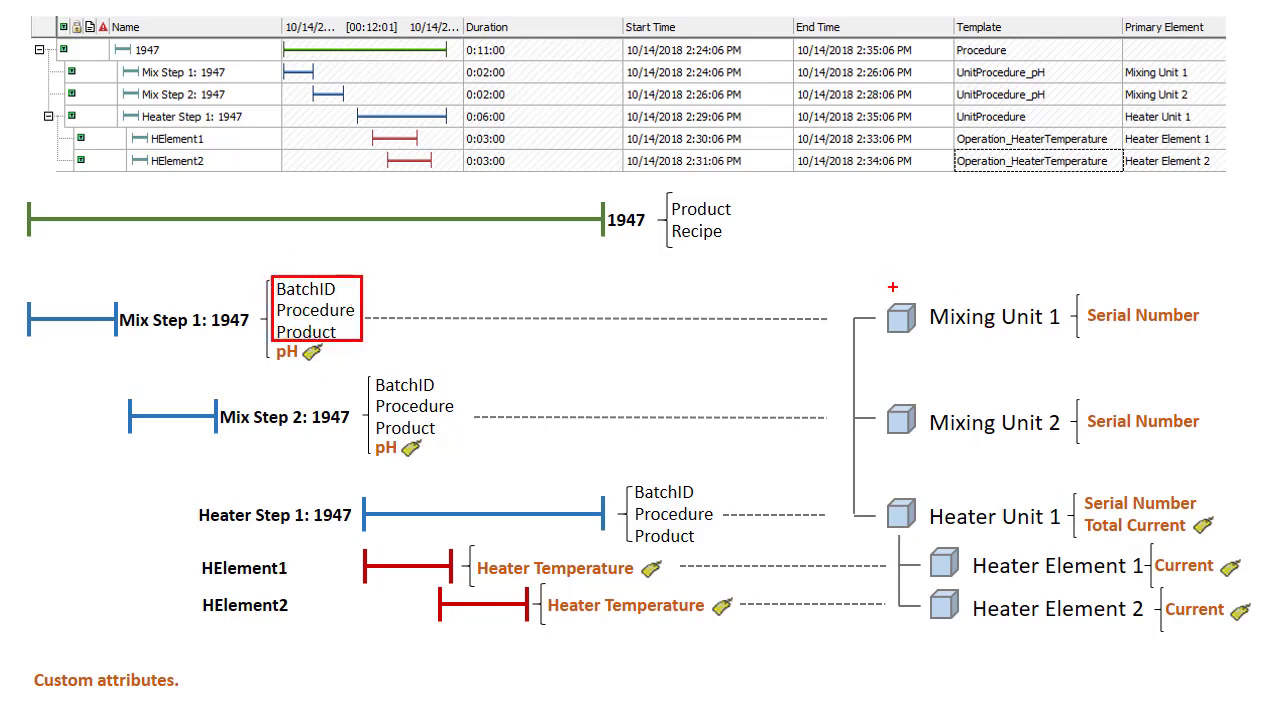
mouse_move(874, 283)
mouse_down()
mouse_move(882, 316)
mouse_move(1160, 352)
mouse_move(1216, 343)
mouse_up()
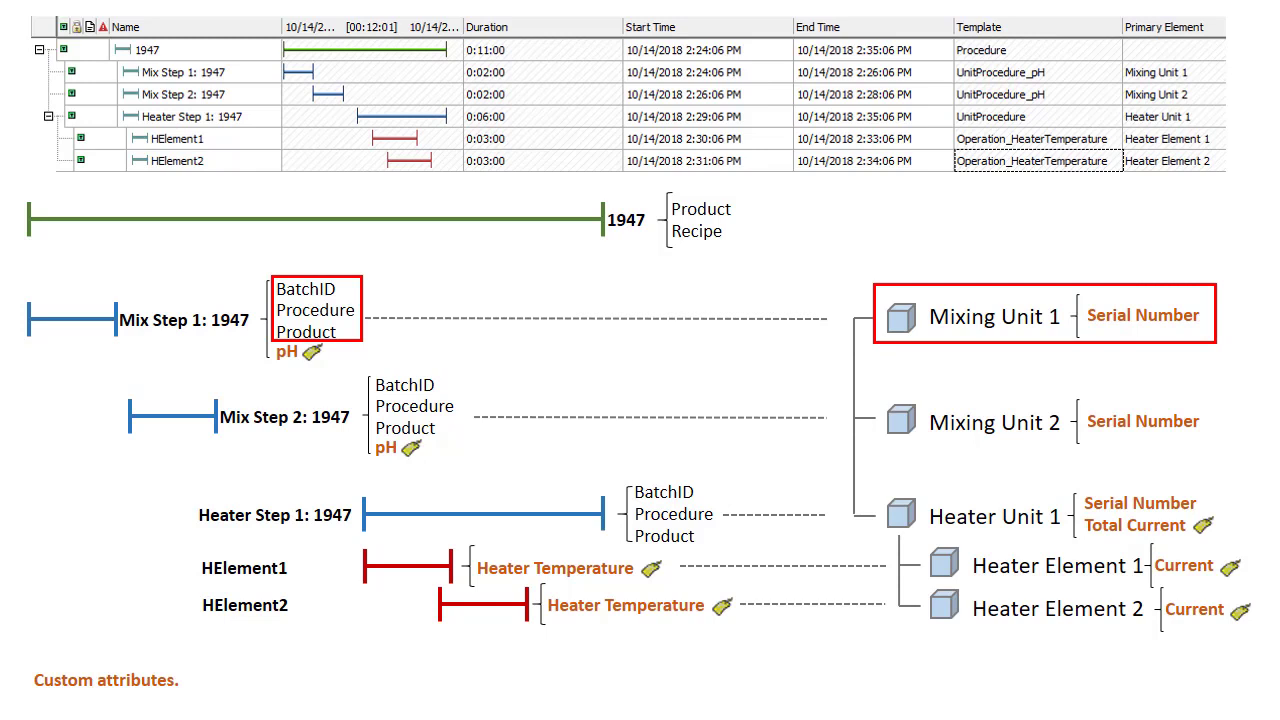
key(e)
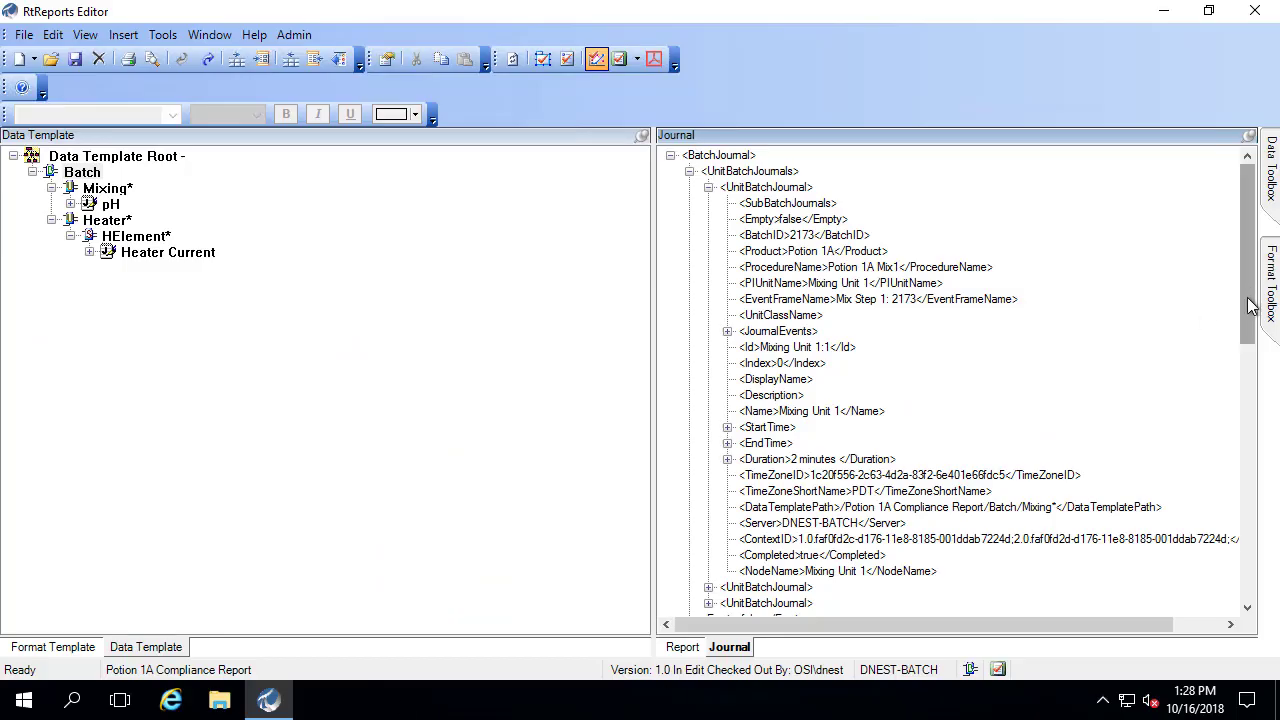
drag(1249, 288, 1254, 336)
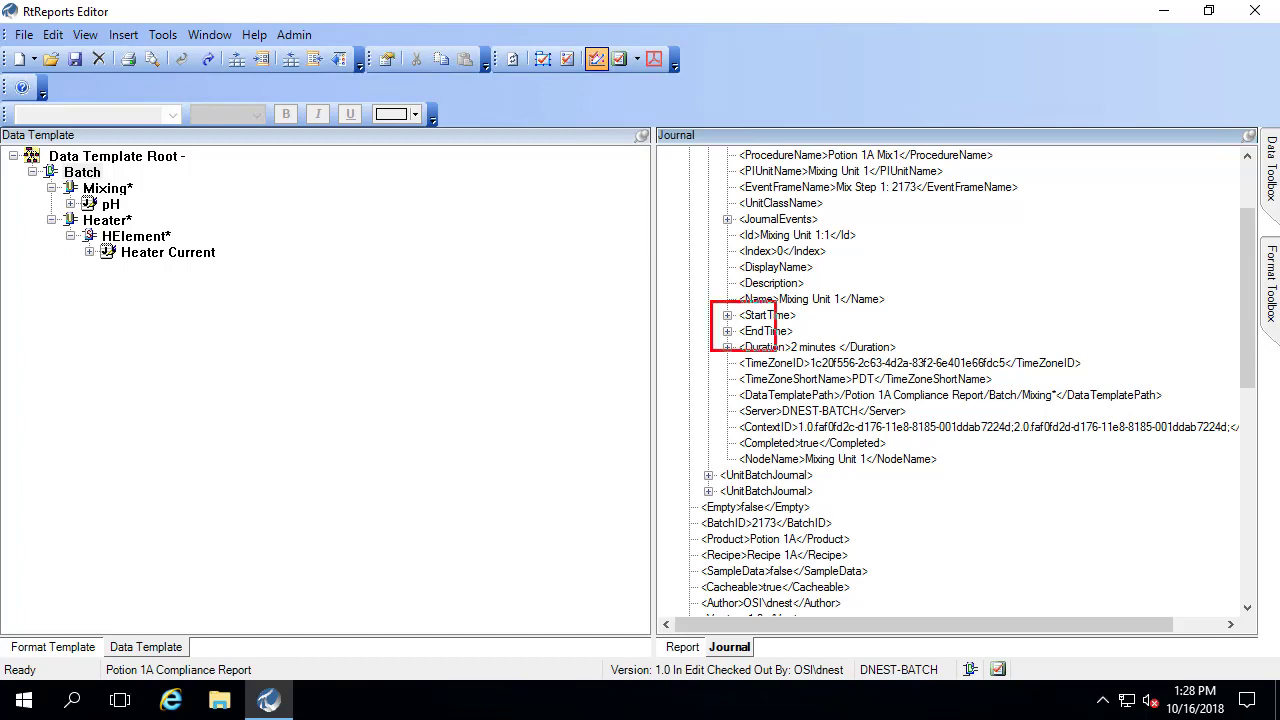
scroll(706, 480, up, 3)
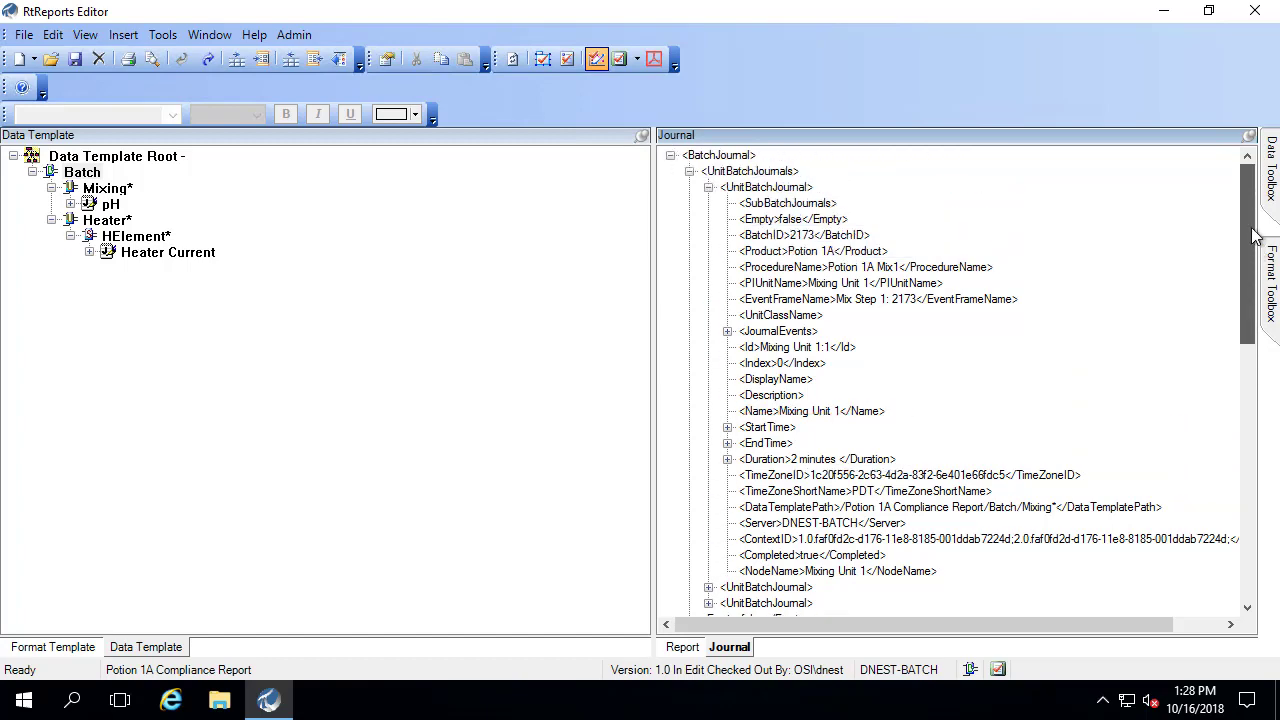
Check the PIUnitName in the second UnitBatchJournal and relate both mixing entries to the Mixing* node of the data template.
click(708, 187)
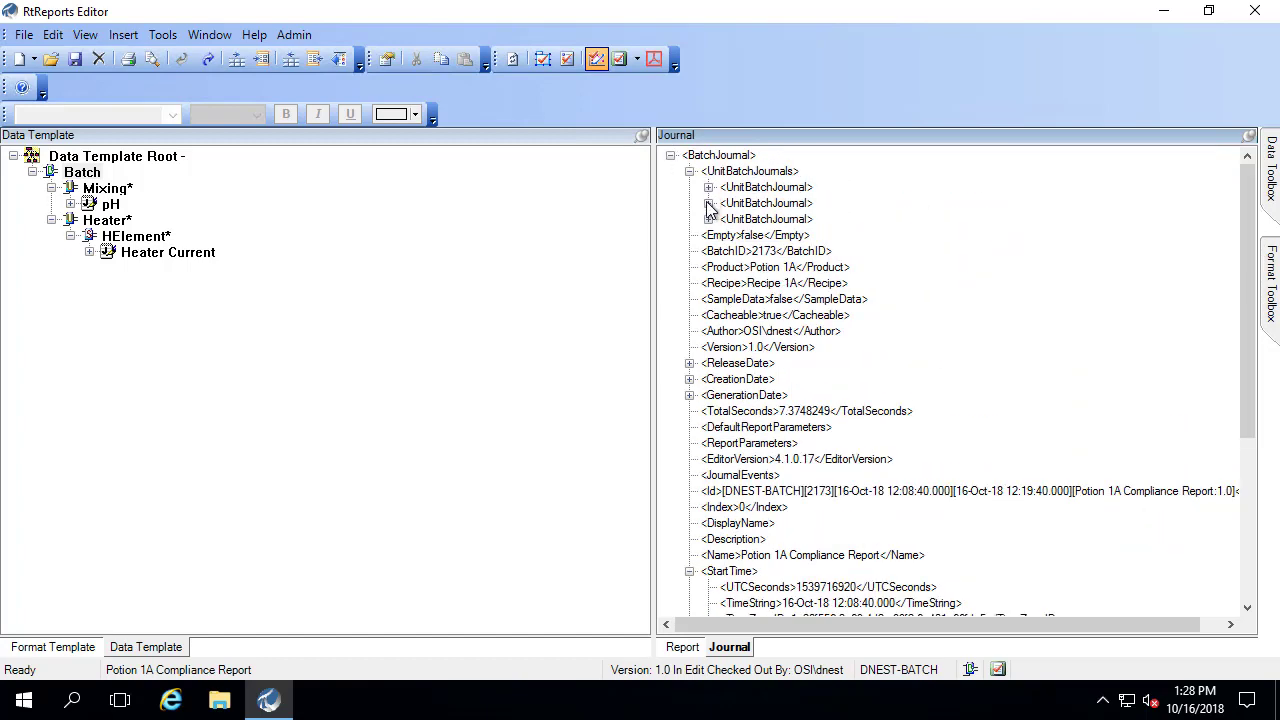
click(708, 203)
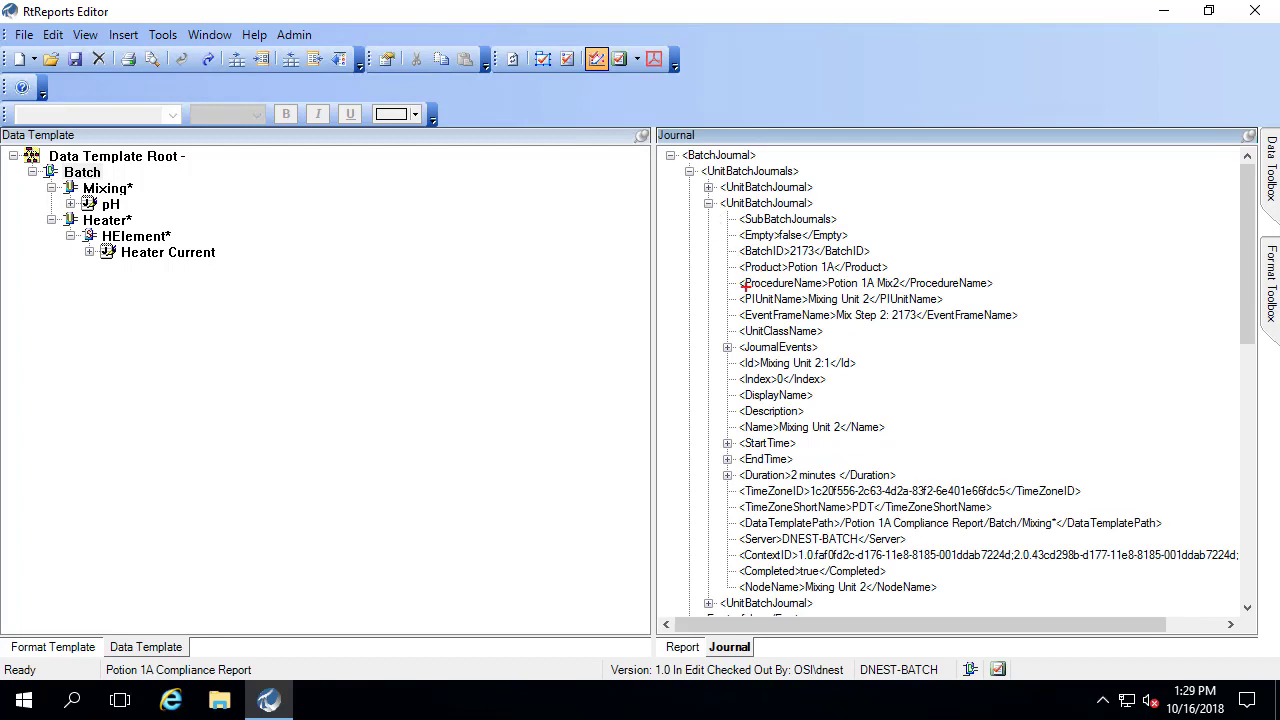
drag(729, 284, 955, 314)
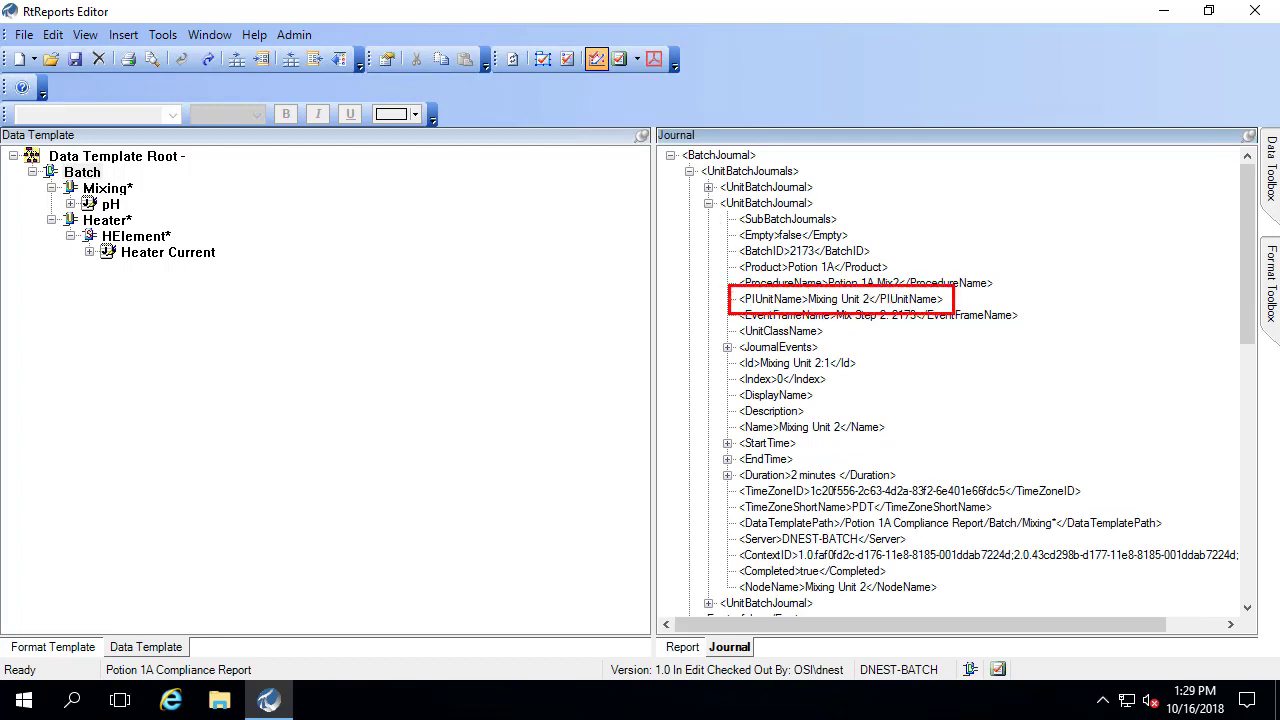
click(708, 203)
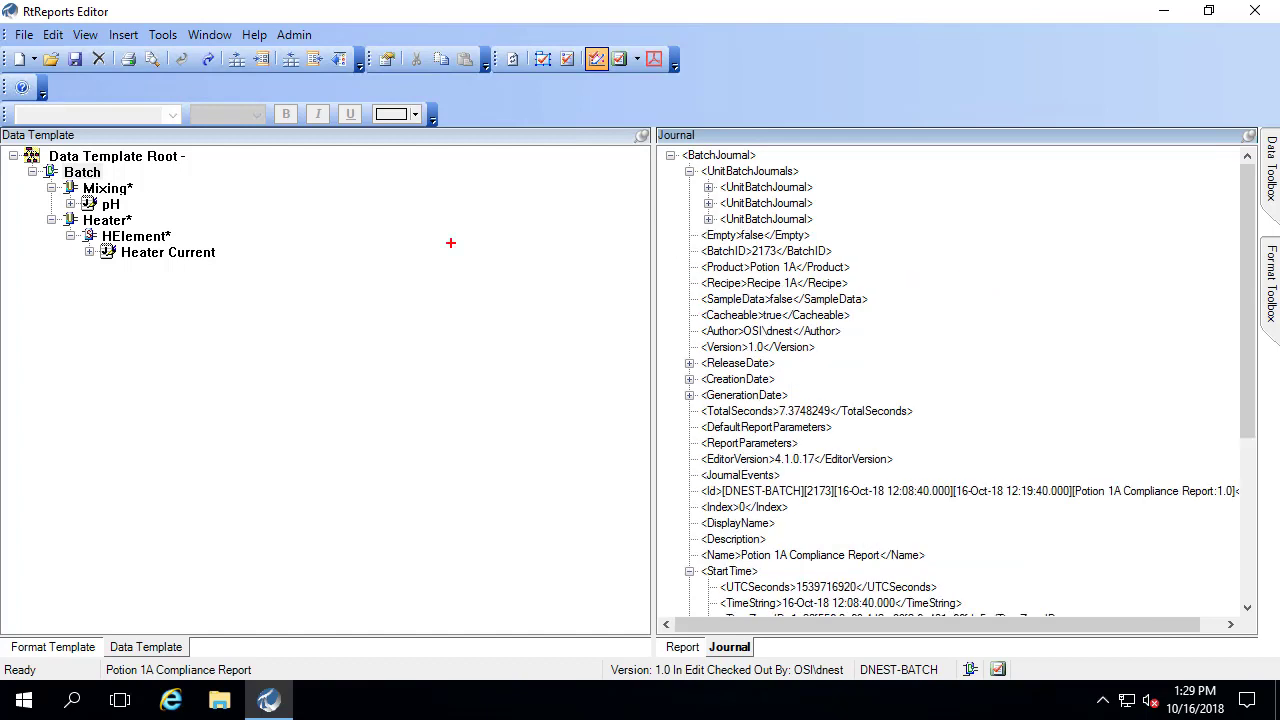
drag(37, 179, 149, 216)
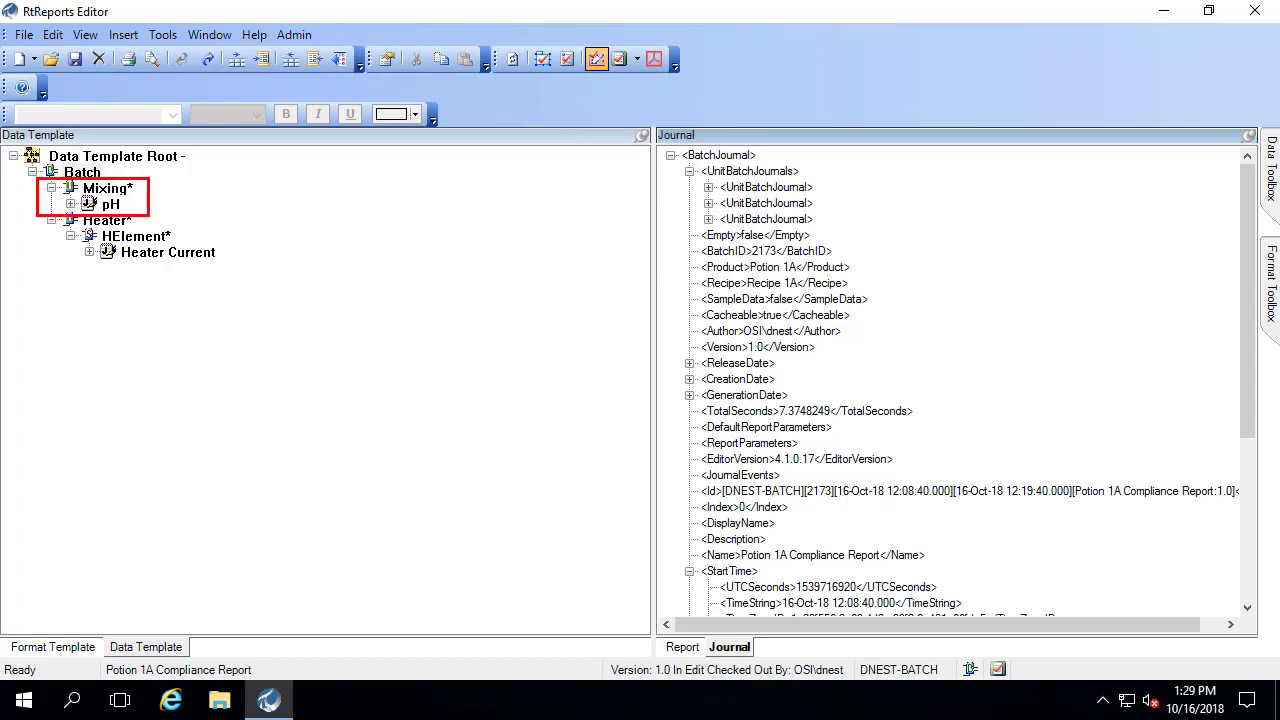
key(Escape)
Expand the third UnitBatchJournal and compare its PIUnitName with the Heater* node of the data template.
click(708, 219)
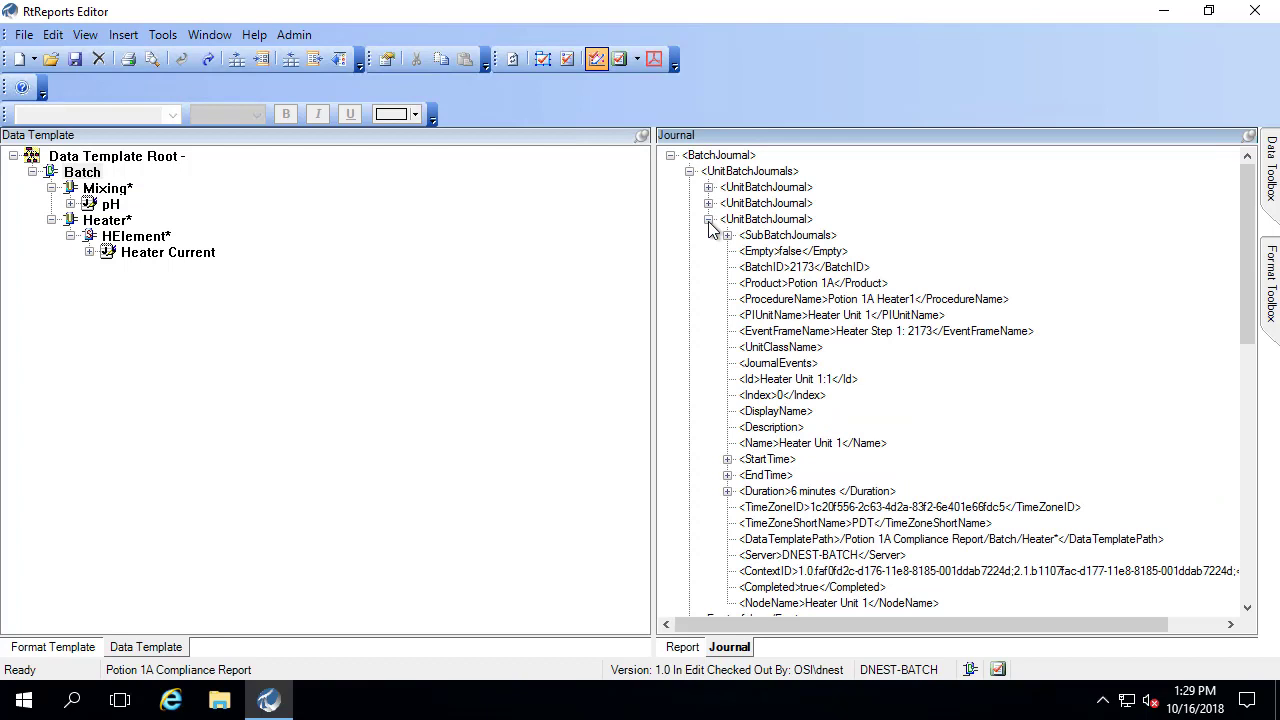
key(ctrl+2)
mouse_move(731, 302)
mouse_down()
mouse_move(776, 328)
mouse_move(956, 326)
mouse_up()
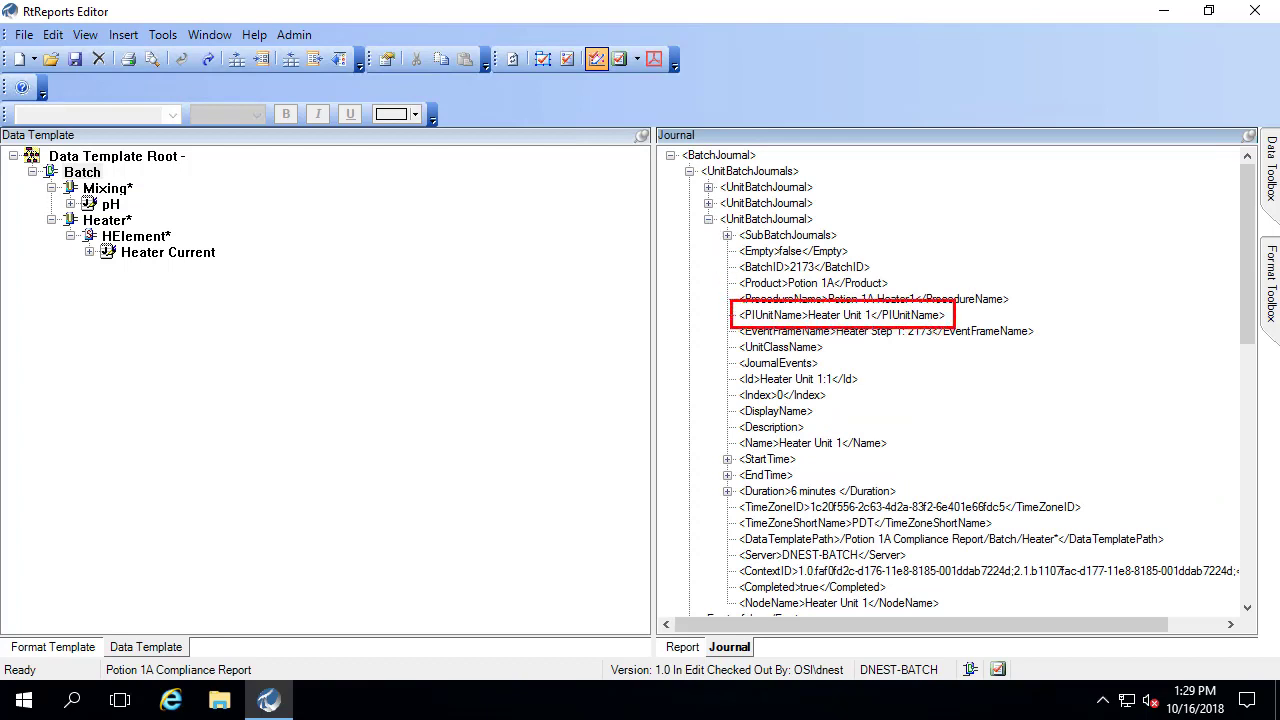
key(Escape)
key(ctrl+2)
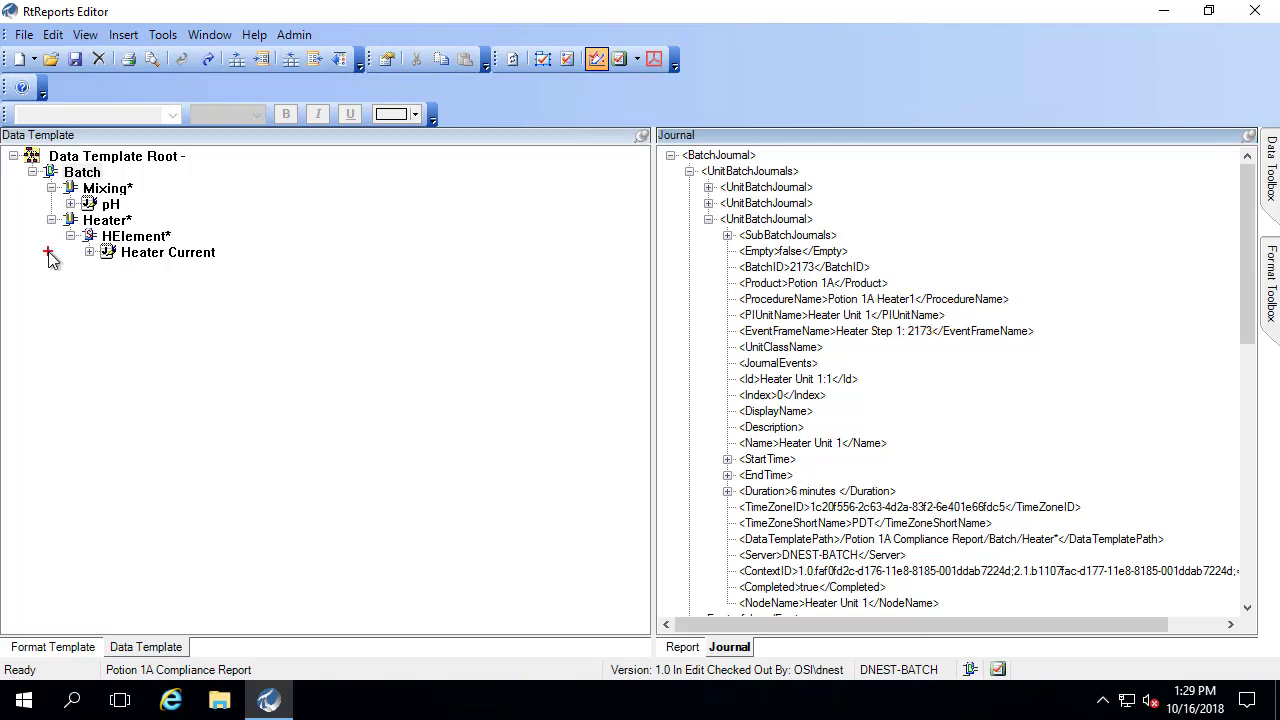
drag(39, 211, 147, 232)
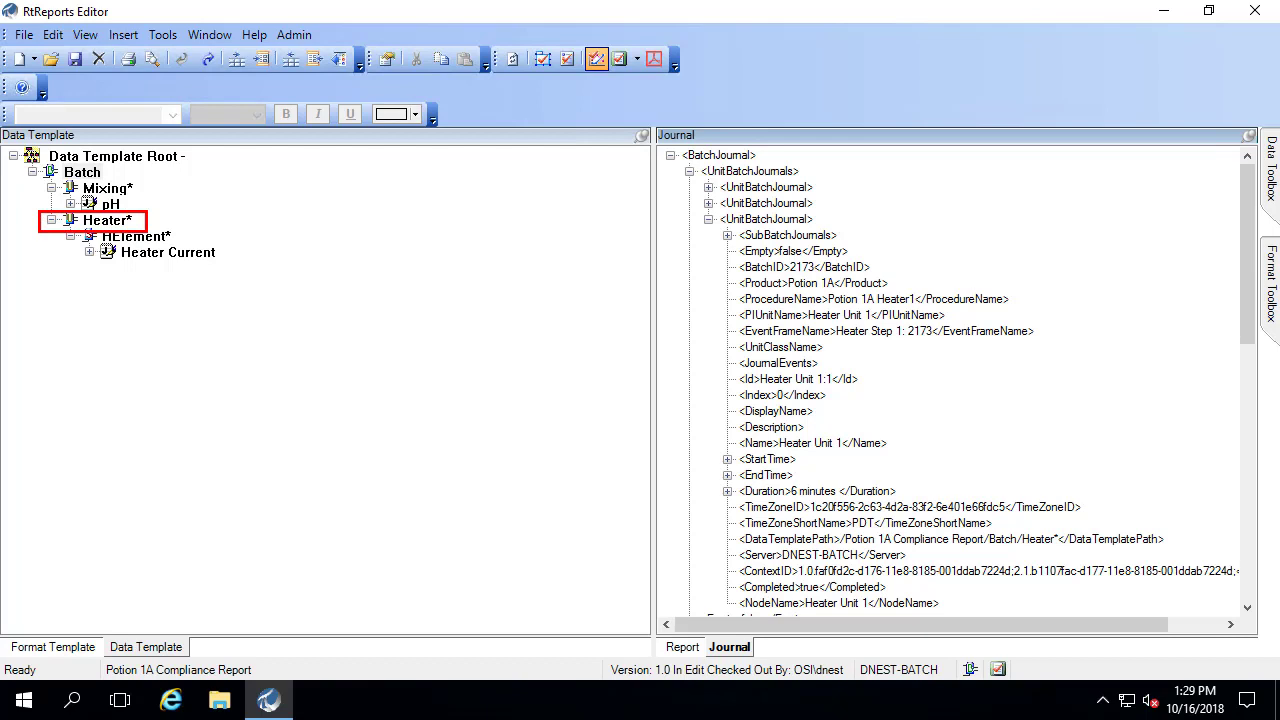
key(e)
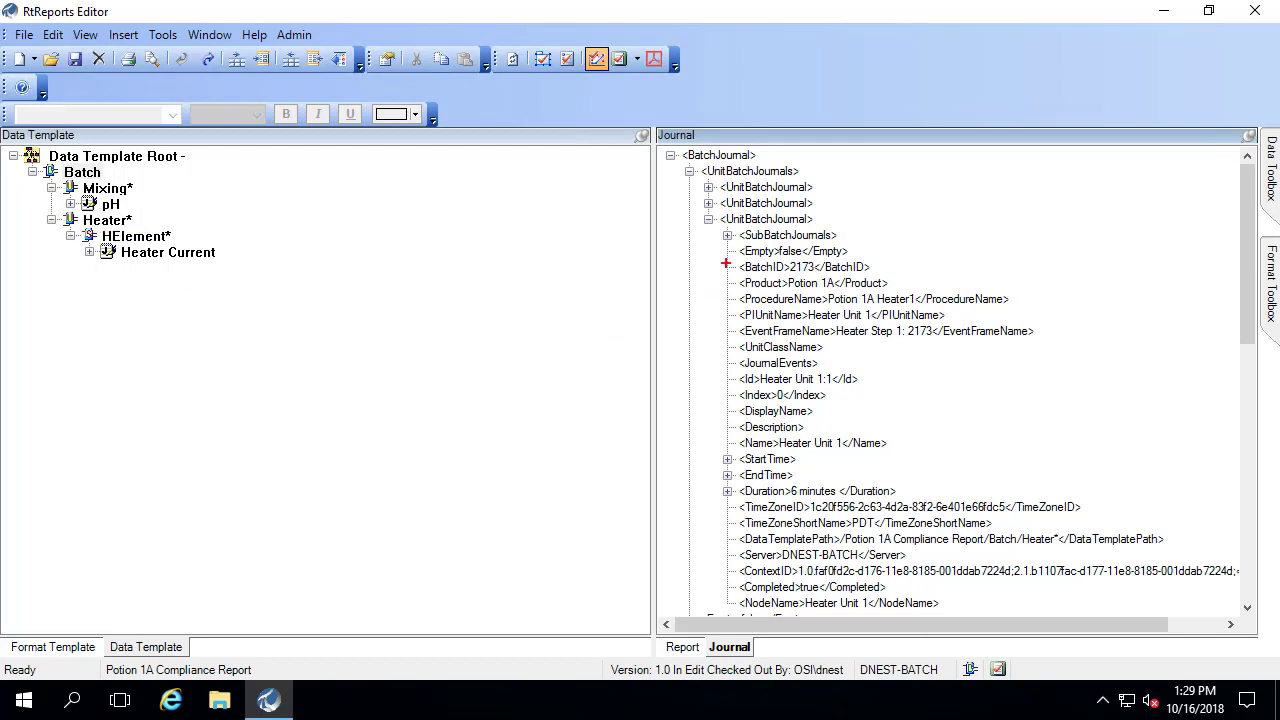
Examine the heater UnitBatchJournal's BatchID, Product, ProcedureName and PIUnitName together with its StartTime, EndTime and Duration.
mouse_move(724, 258)
mouse_down()
mouse_move(784, 316)
mouse_move(952, 332)
mouse_move(1019, 323)
mouse_up()
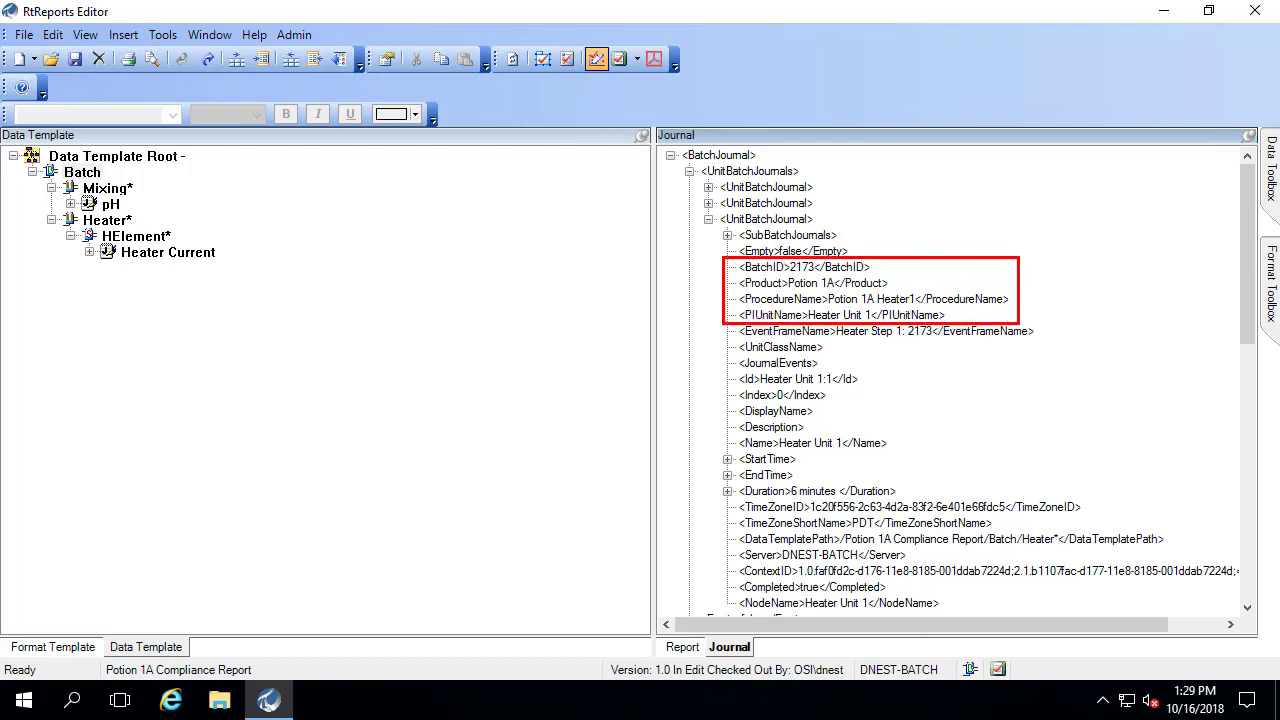
key(Escape)
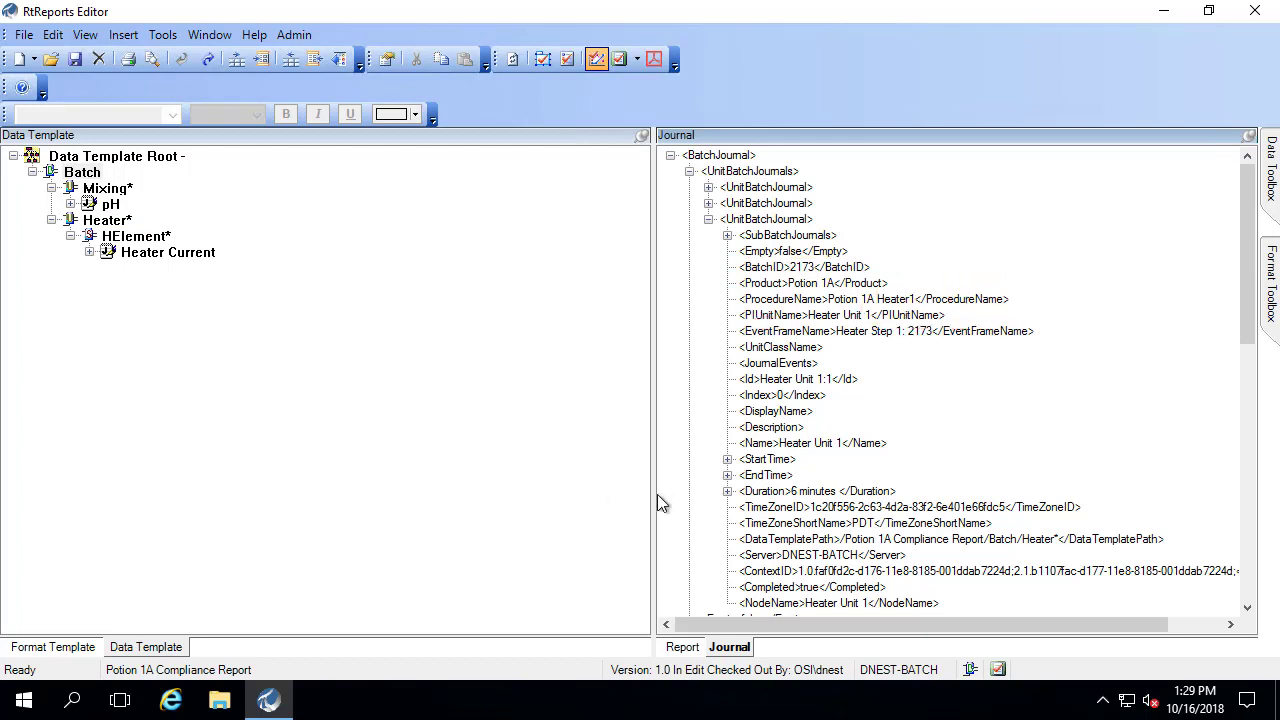
key(ctrl+2)
mouse_move(710, 443)
mouse_down()
mouse_move(851, 500)
mouse_move(909, 500)
mouse_up()
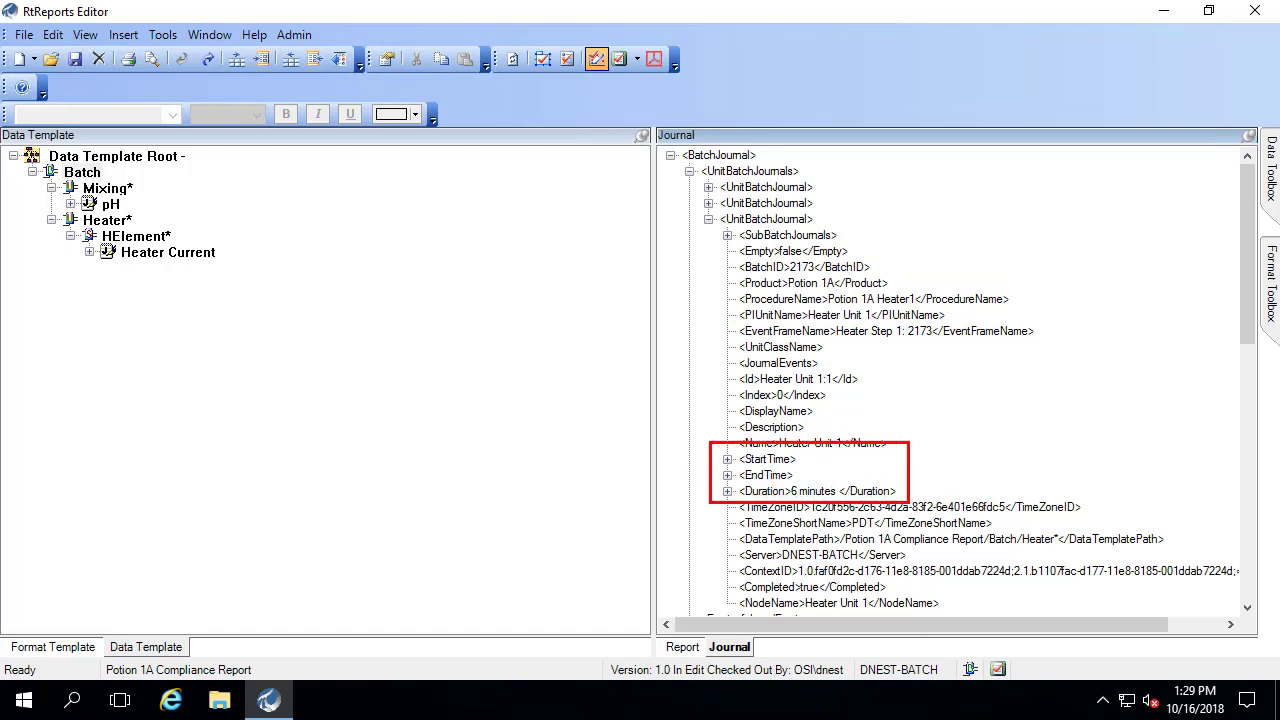
key(Escape)
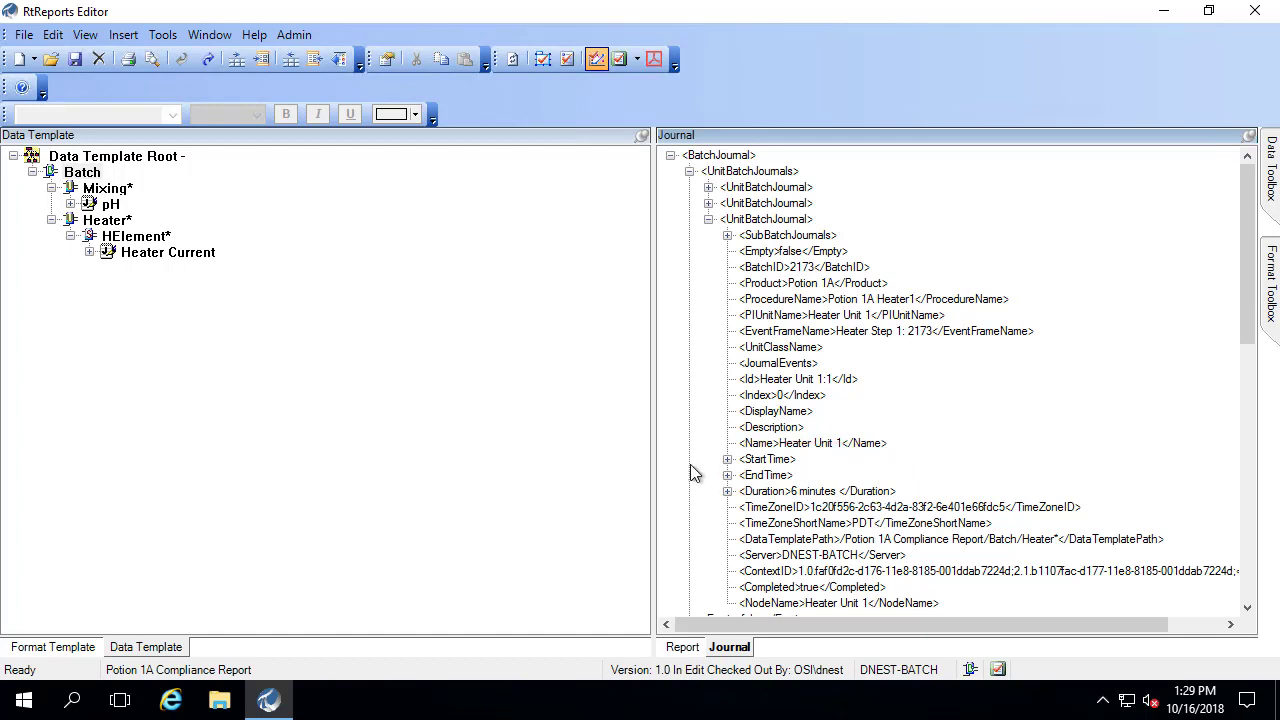
Expand the heater's SubBatchJournals and compare each SubBatchJournal's name with the HElement* node of the data template.
click(728, 236)
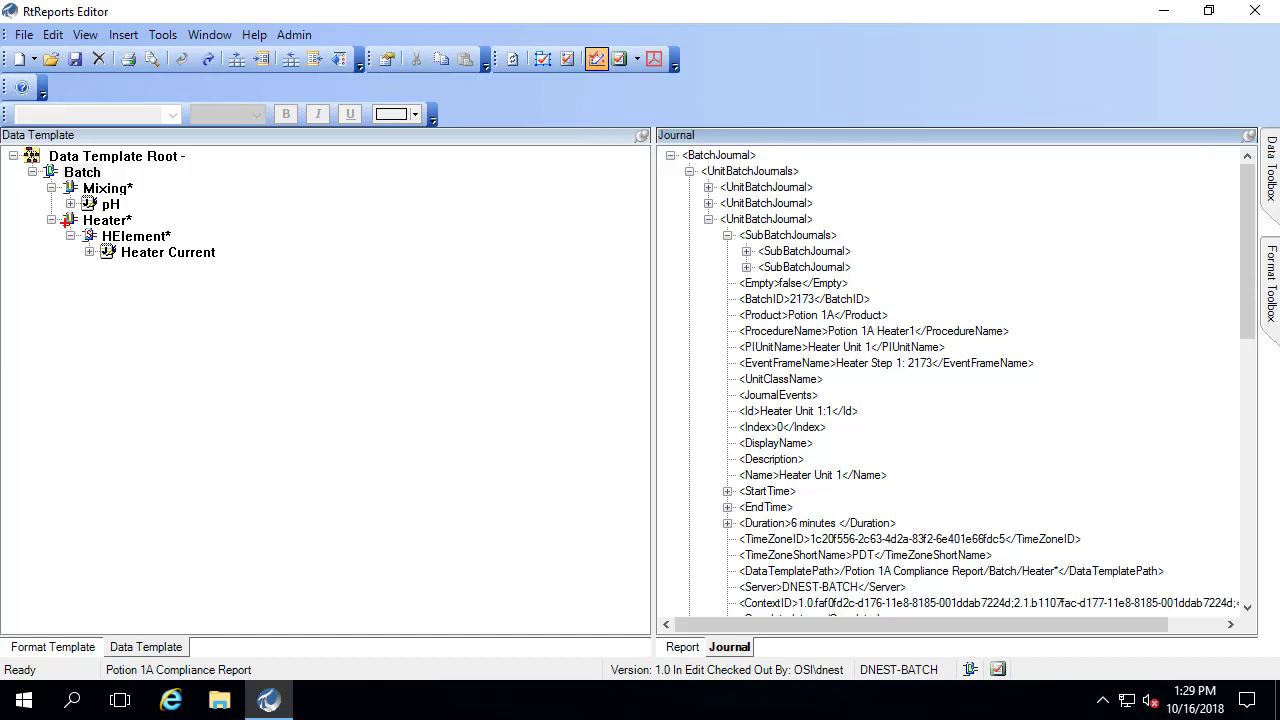
drag(65, 224, 185, 245)
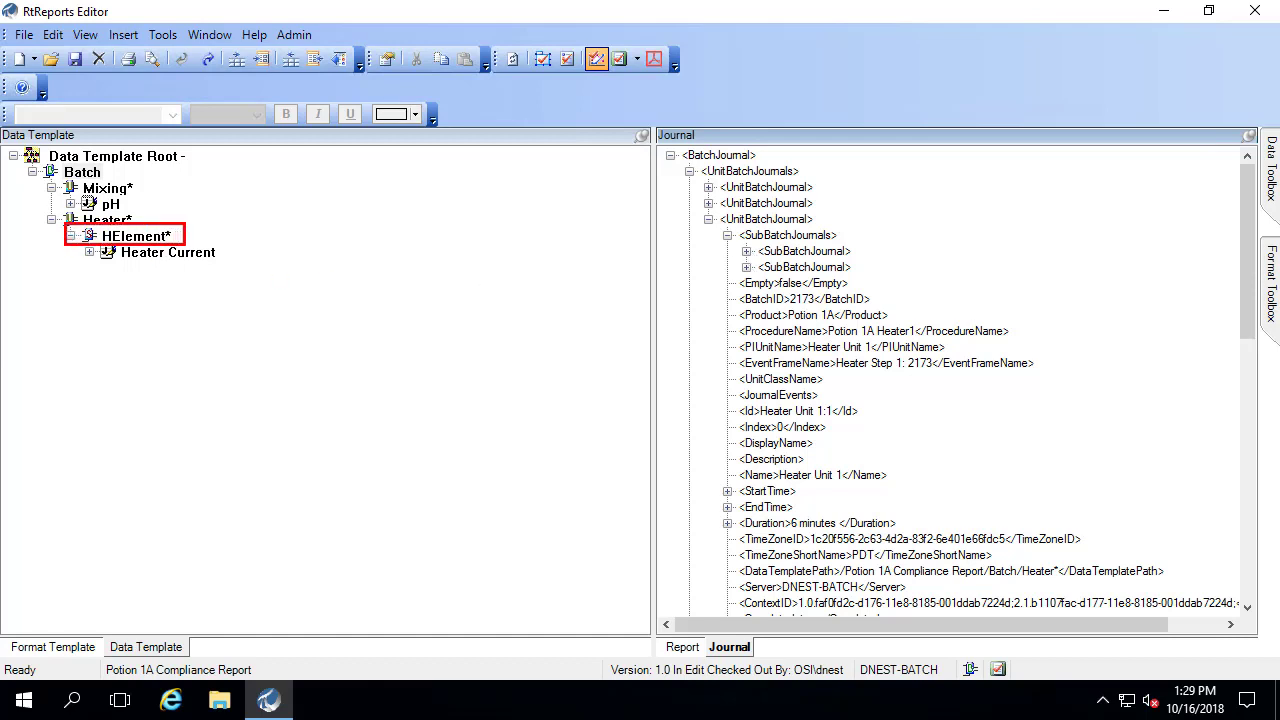
click(746, 251)
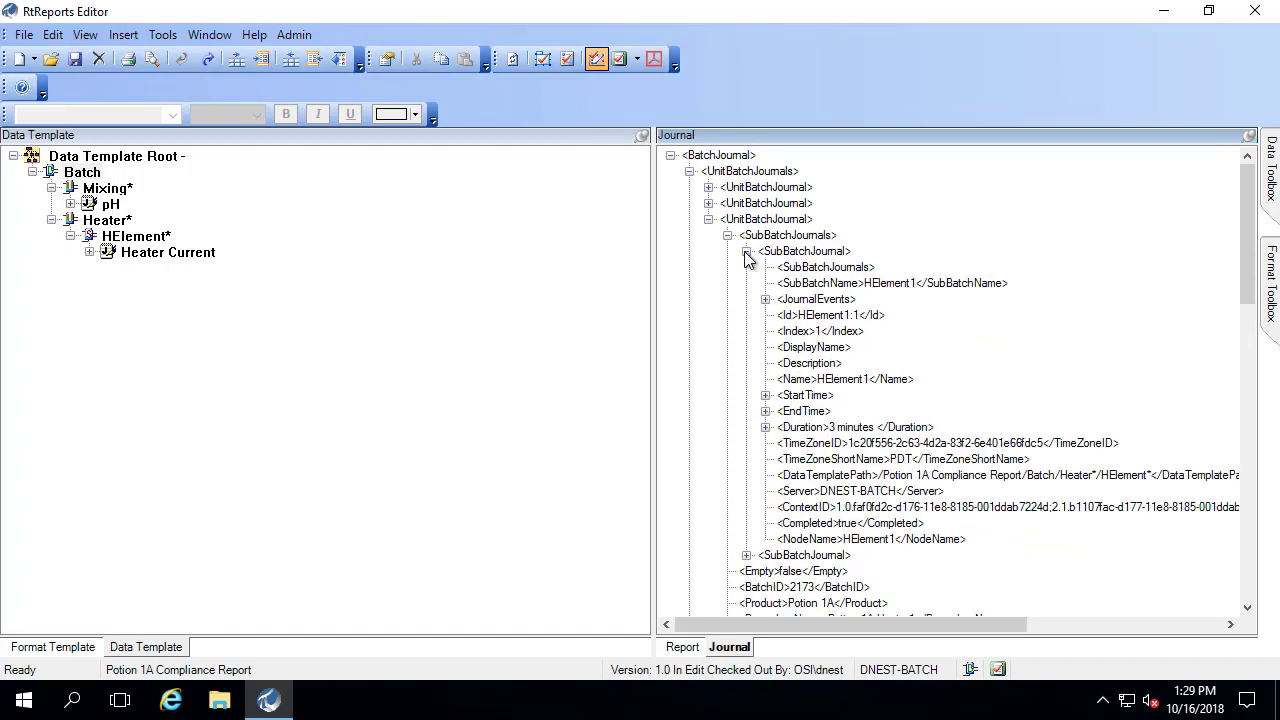
drag(762, 367, 912, 395)
click(746, 251)
click(746, 267)
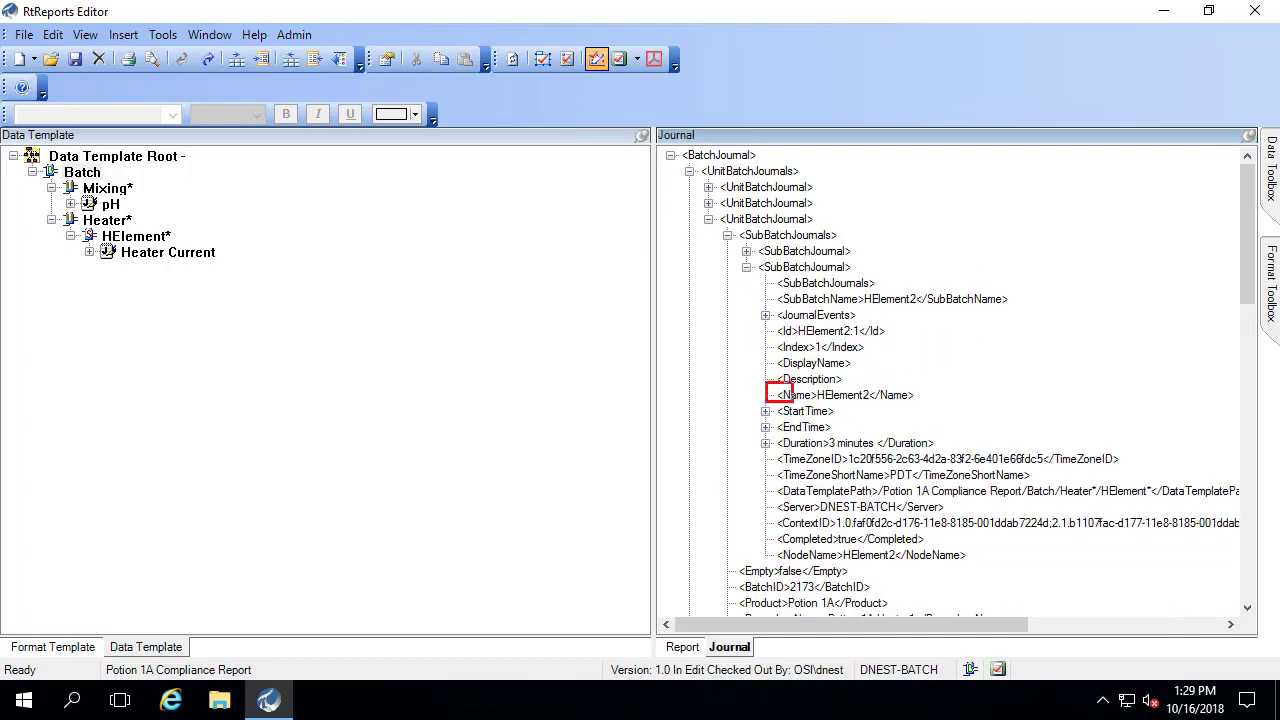
click(746, 267)
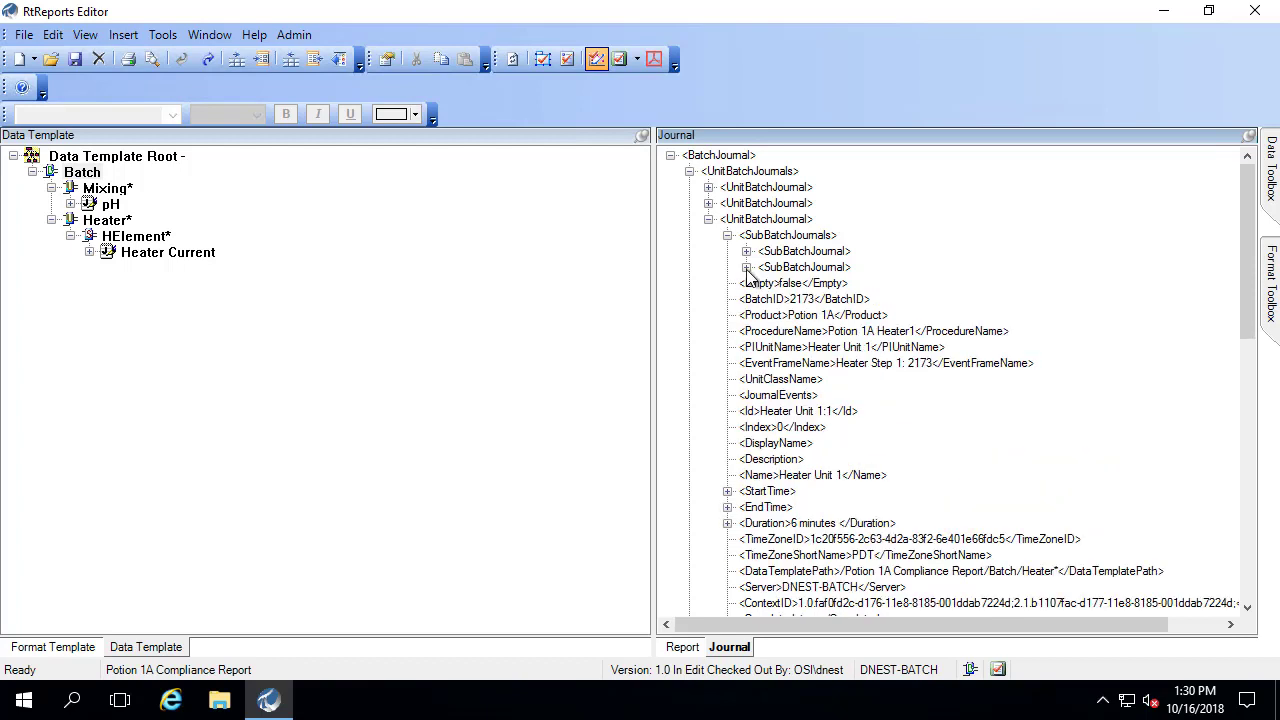
Create a batch report template named Potion 1A Compliance with Potion 1A as its product criterion.
click(32, 36)
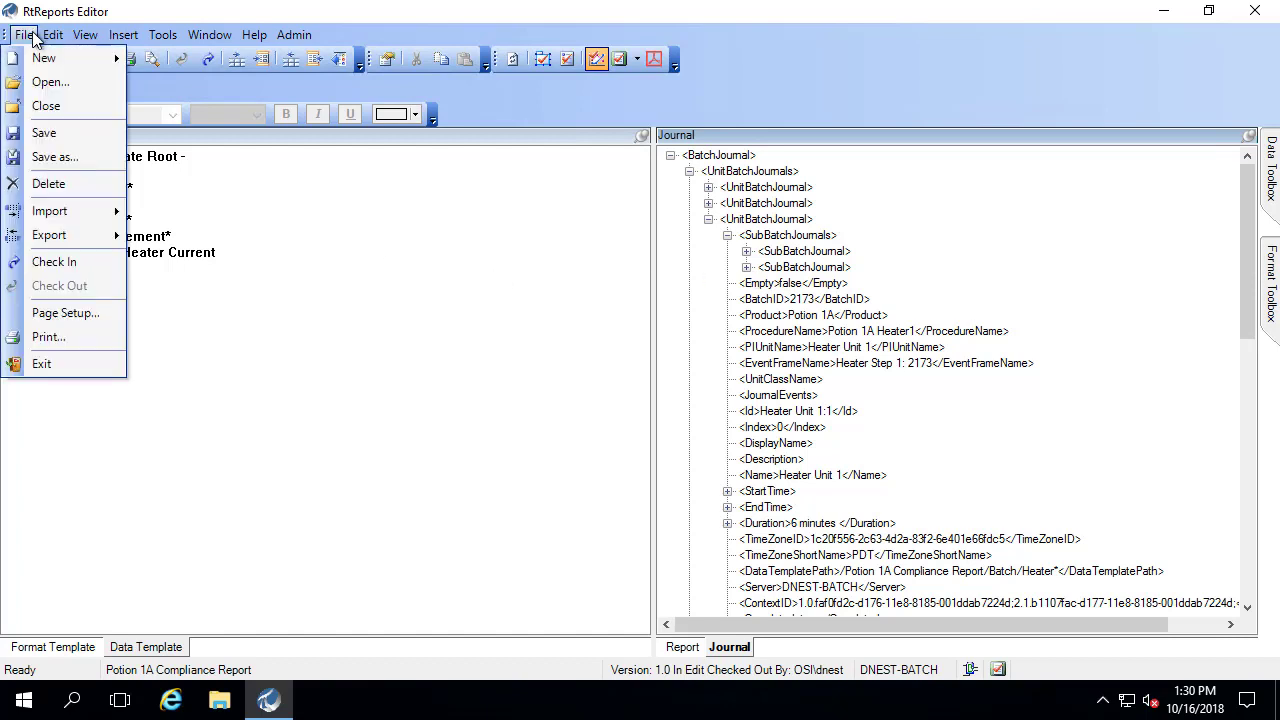
mouse_move(44, 60)
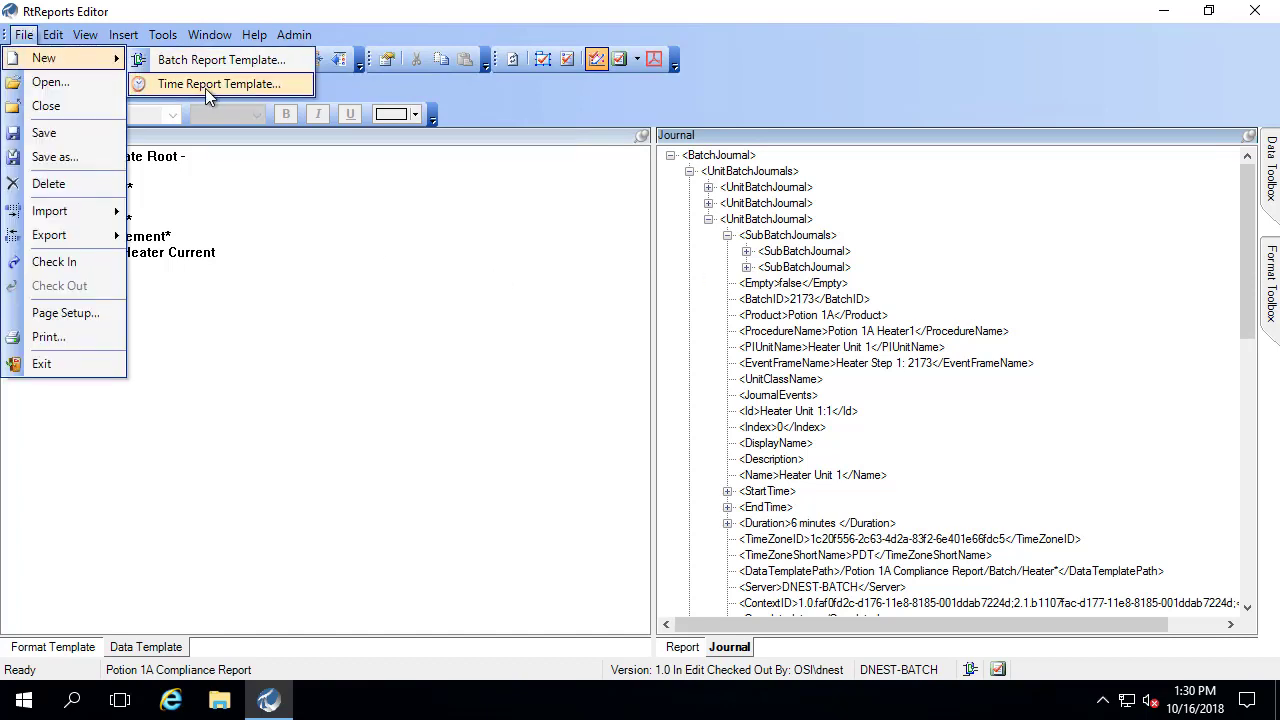
click(228, 63)
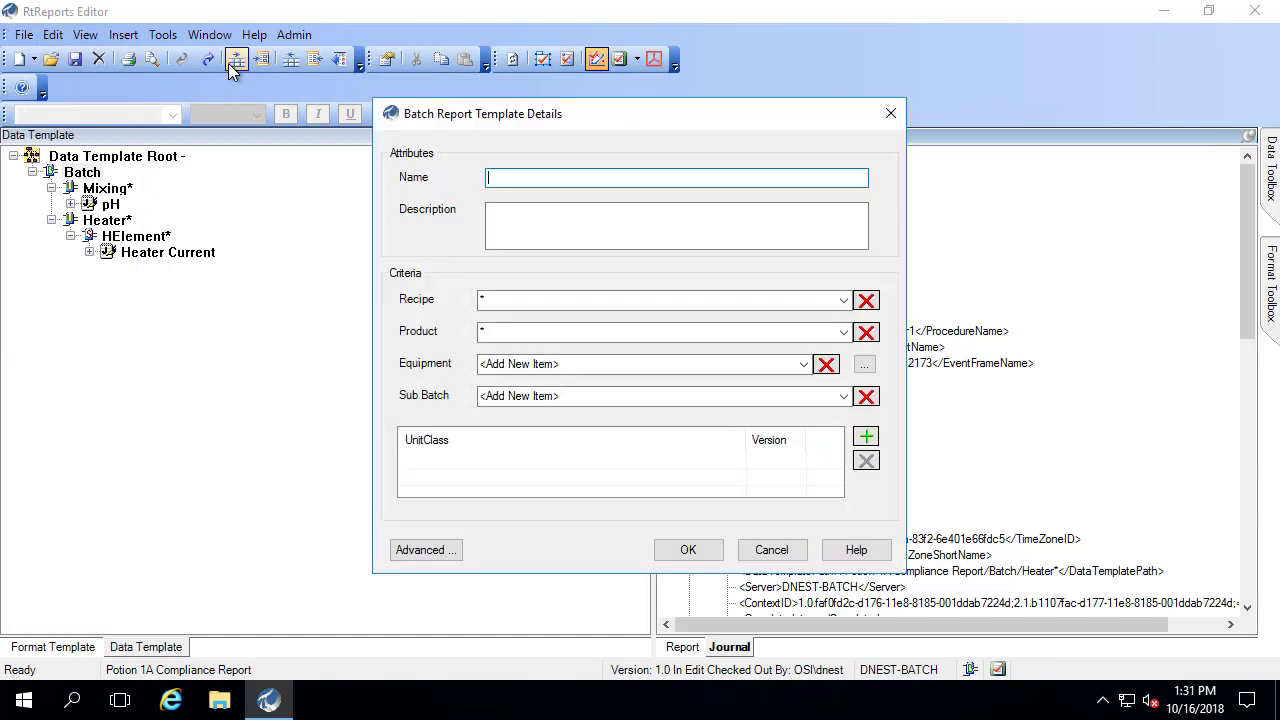
text(Potion 1A Compliance)
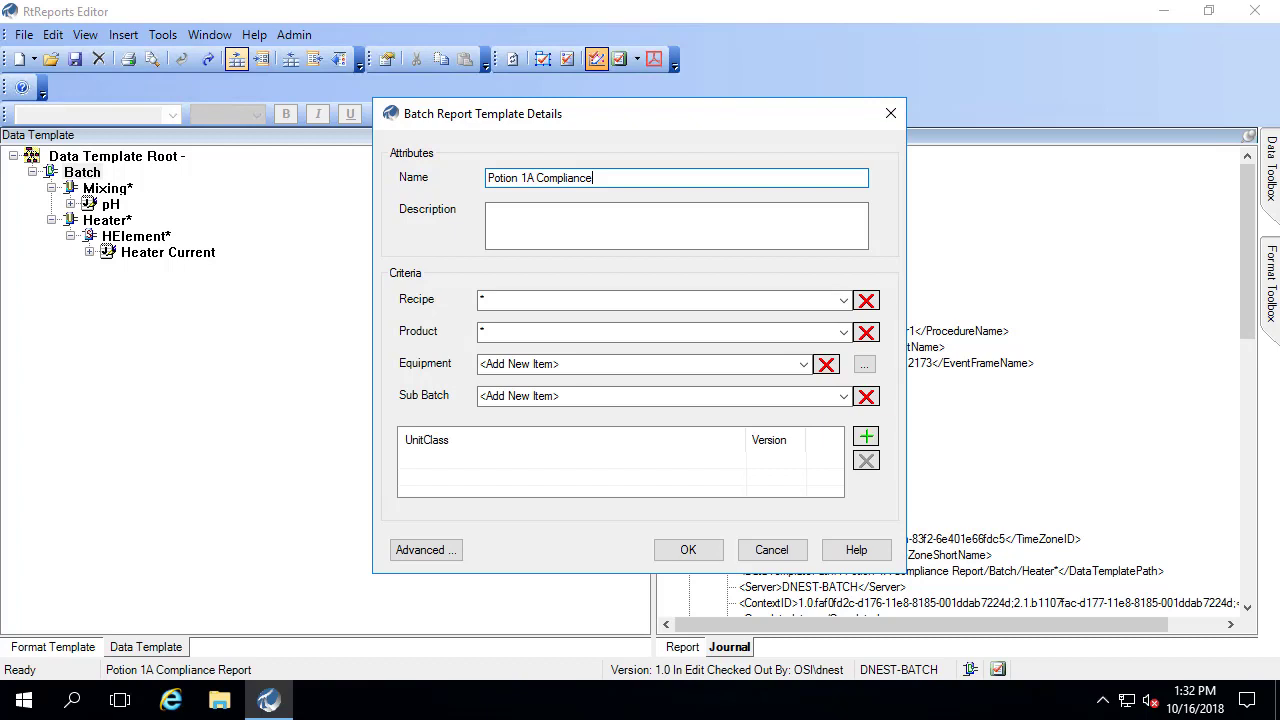
click(556, 332)
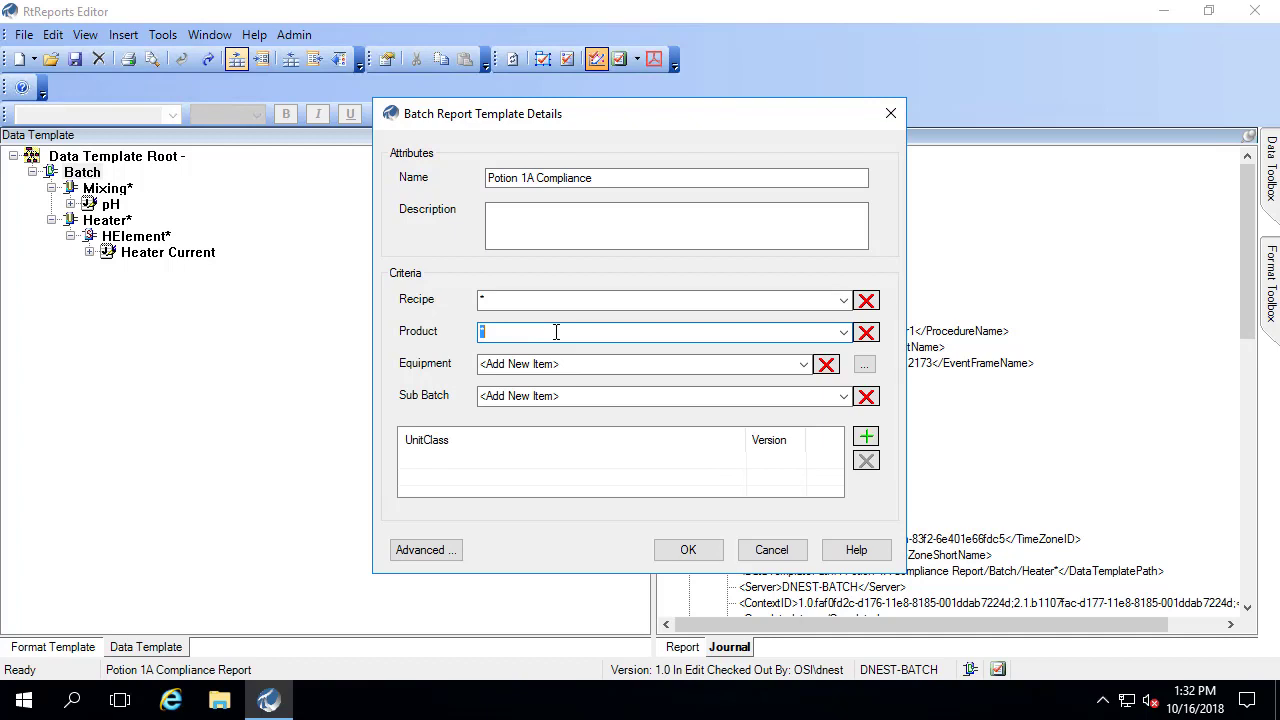
key(BackSpace)
text(Potion 1A)
click(686, 552)
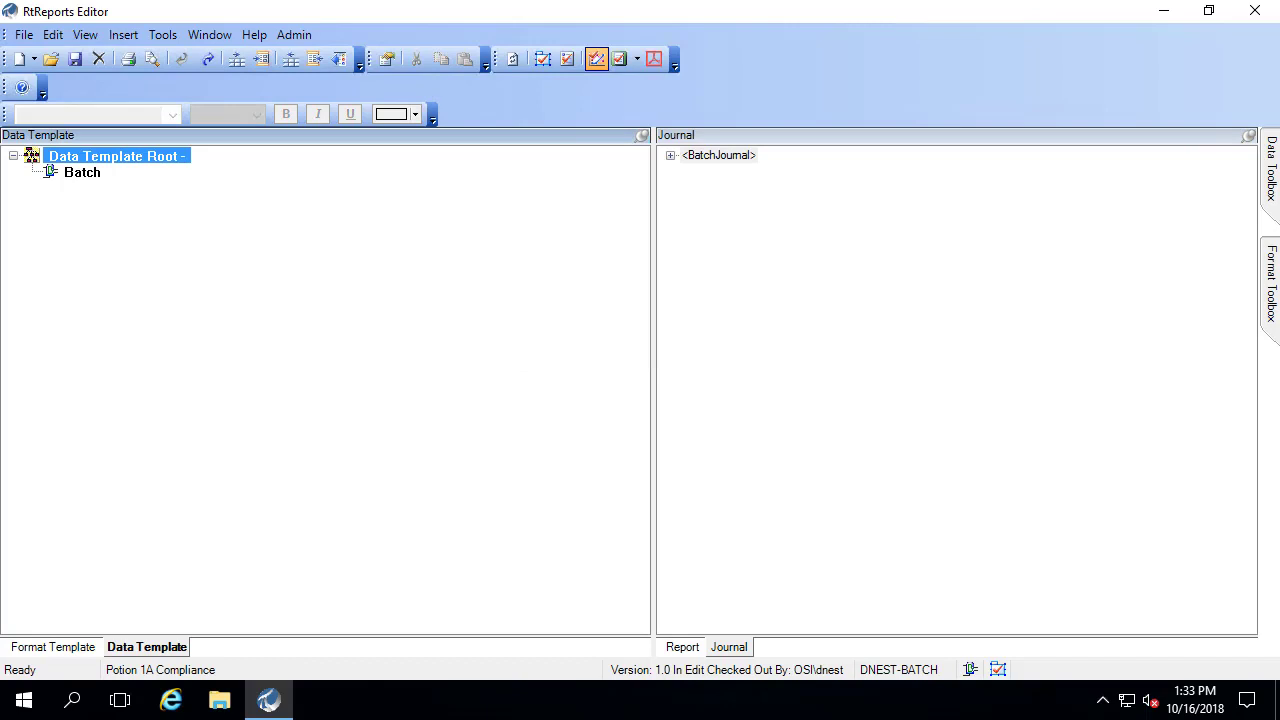
Review the product criterion in the Potion 1A Compliance report properties, then return to the data template without changing anything.
click(57, 650)
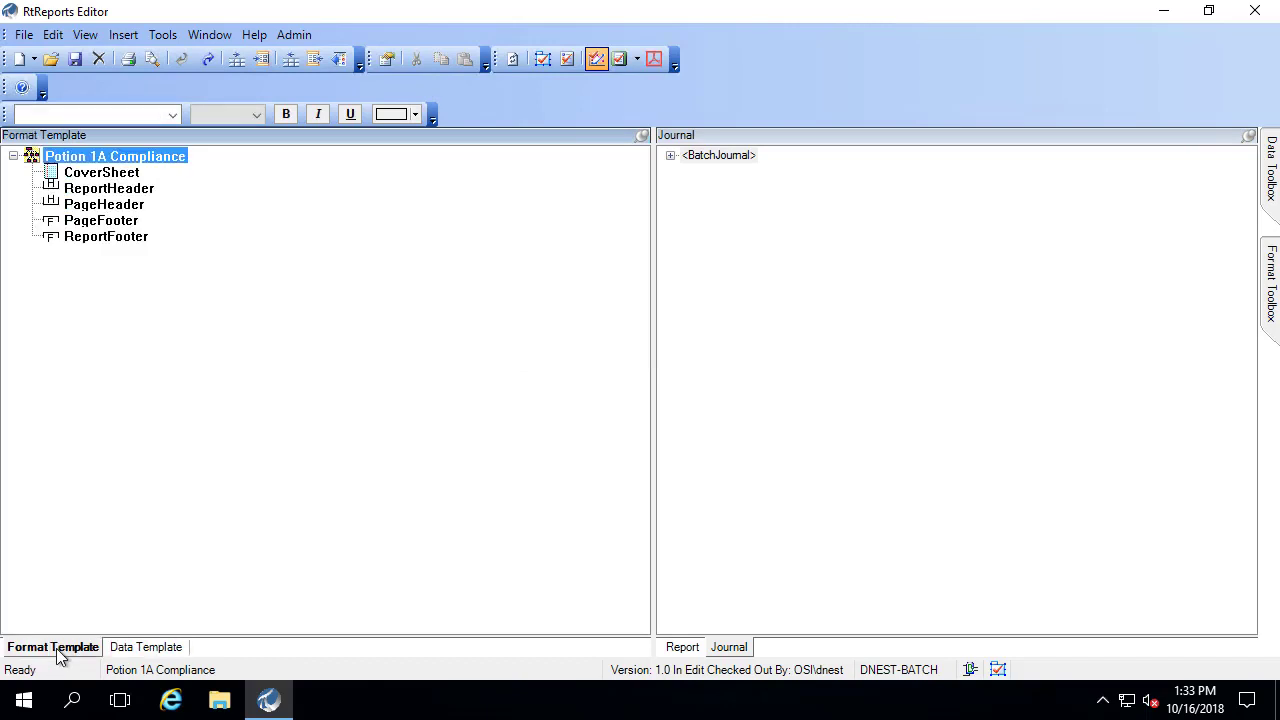
right_click(88, 163)
click(68, 320)
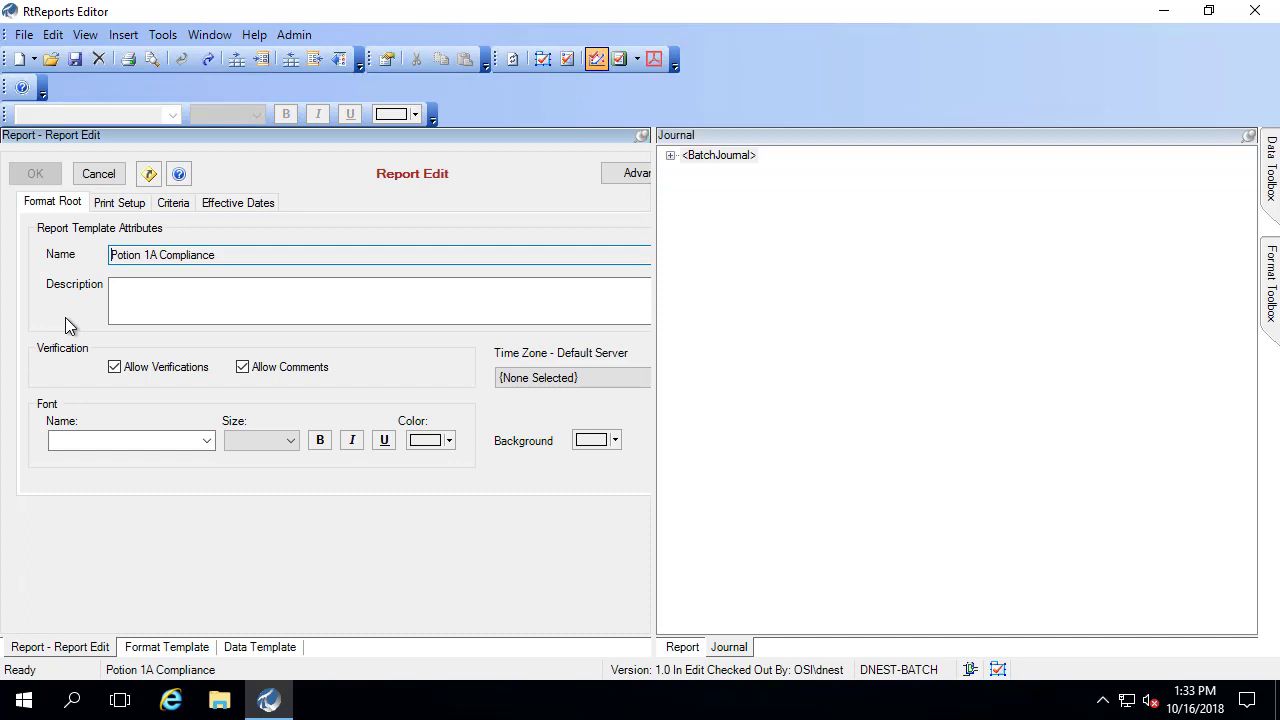
click(174, 204)
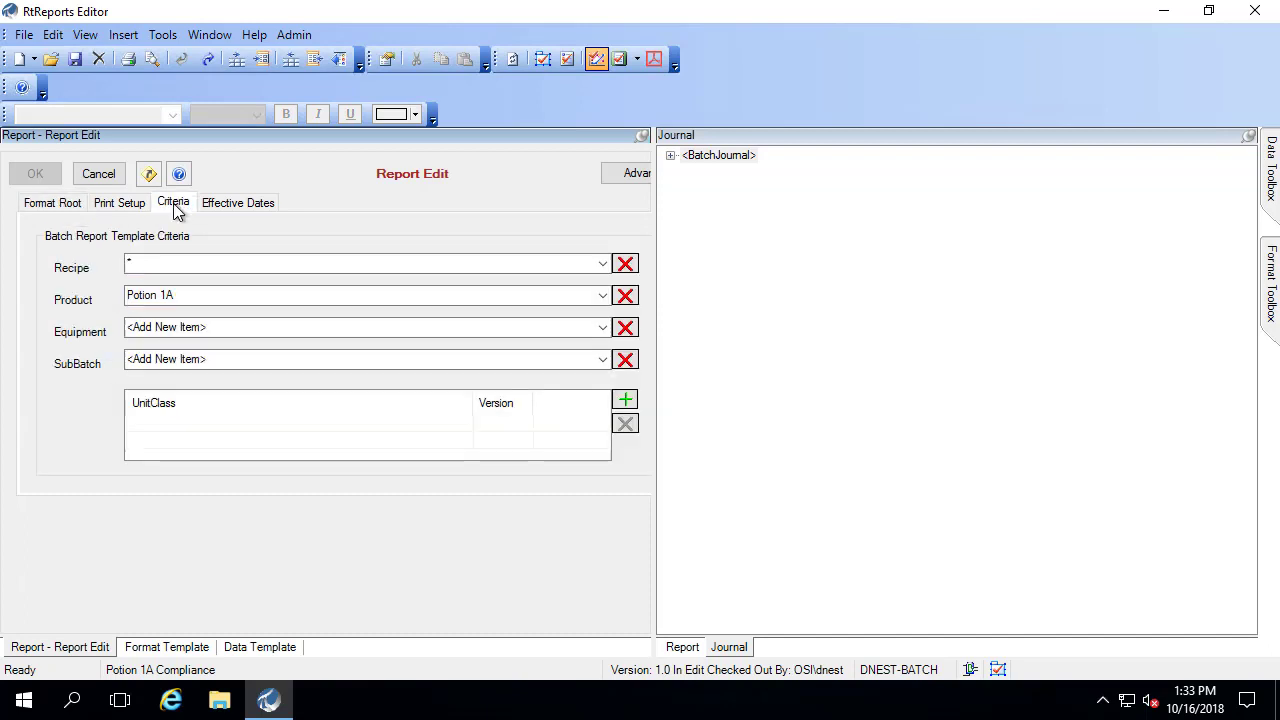
click(191, 294)
click(211, 294)
key(ctrl+shift+Left)
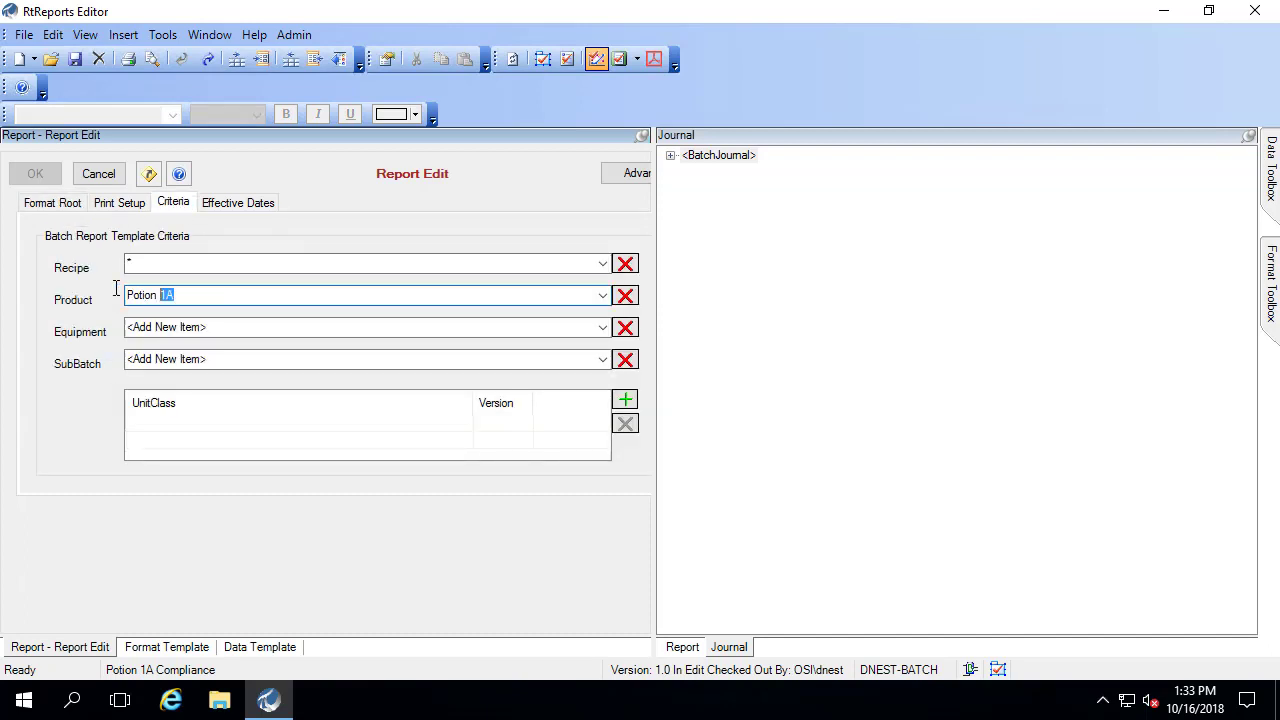
key(ctrl+shift+Left)
click(98, 174)
click(134, 647)
click(134, 647)
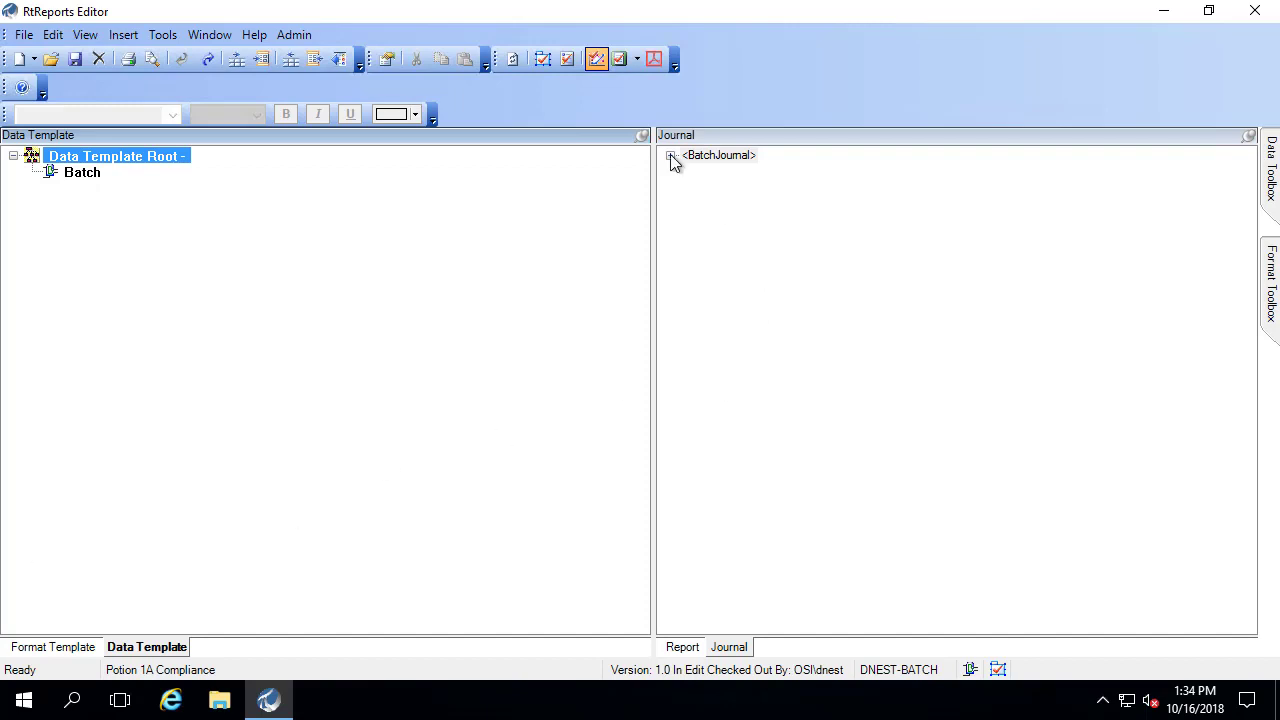
Start a report test using event frames and search ProductionDatabase with the search start set to *-1d.
click(85, 35)
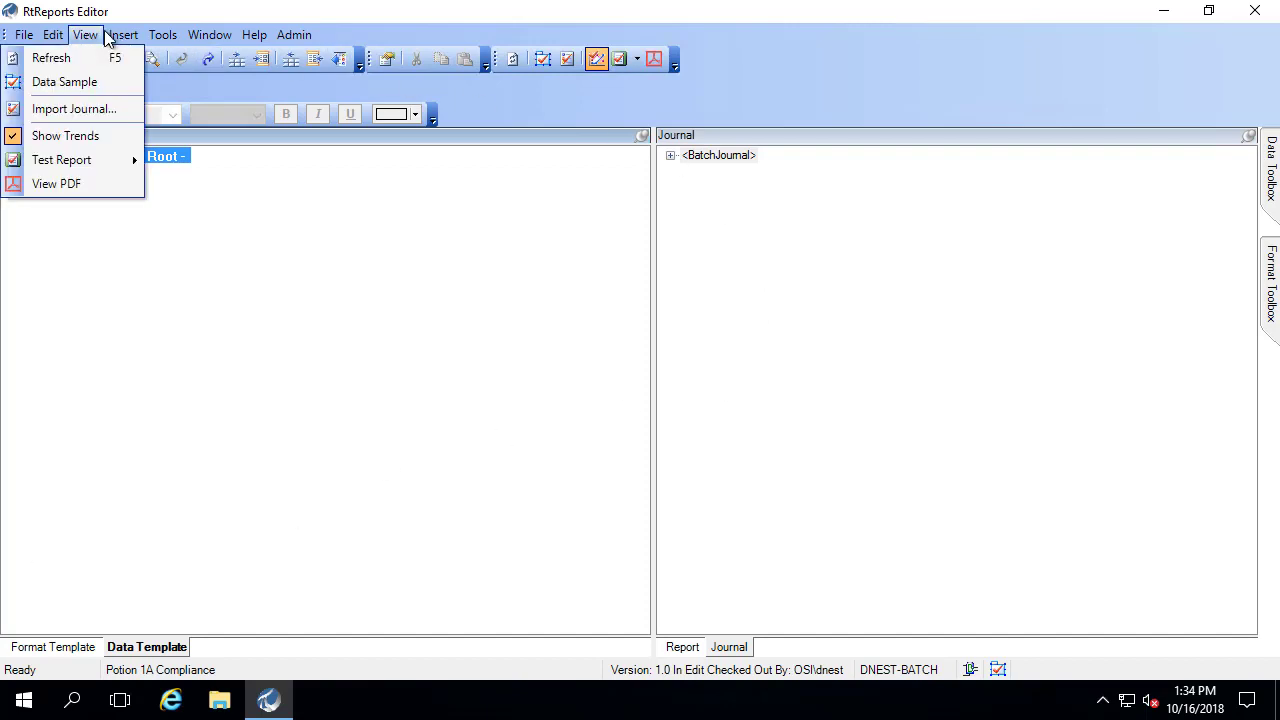
mouse_move(106, 160)
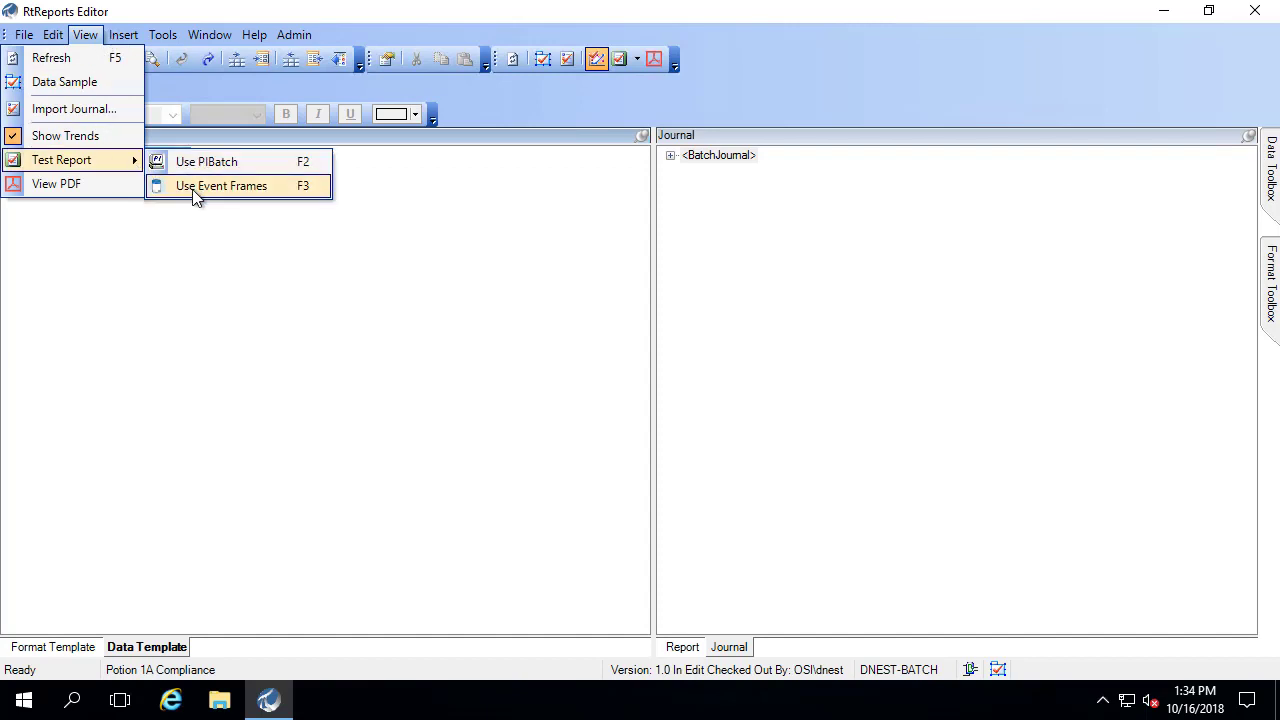
click(196, 187)
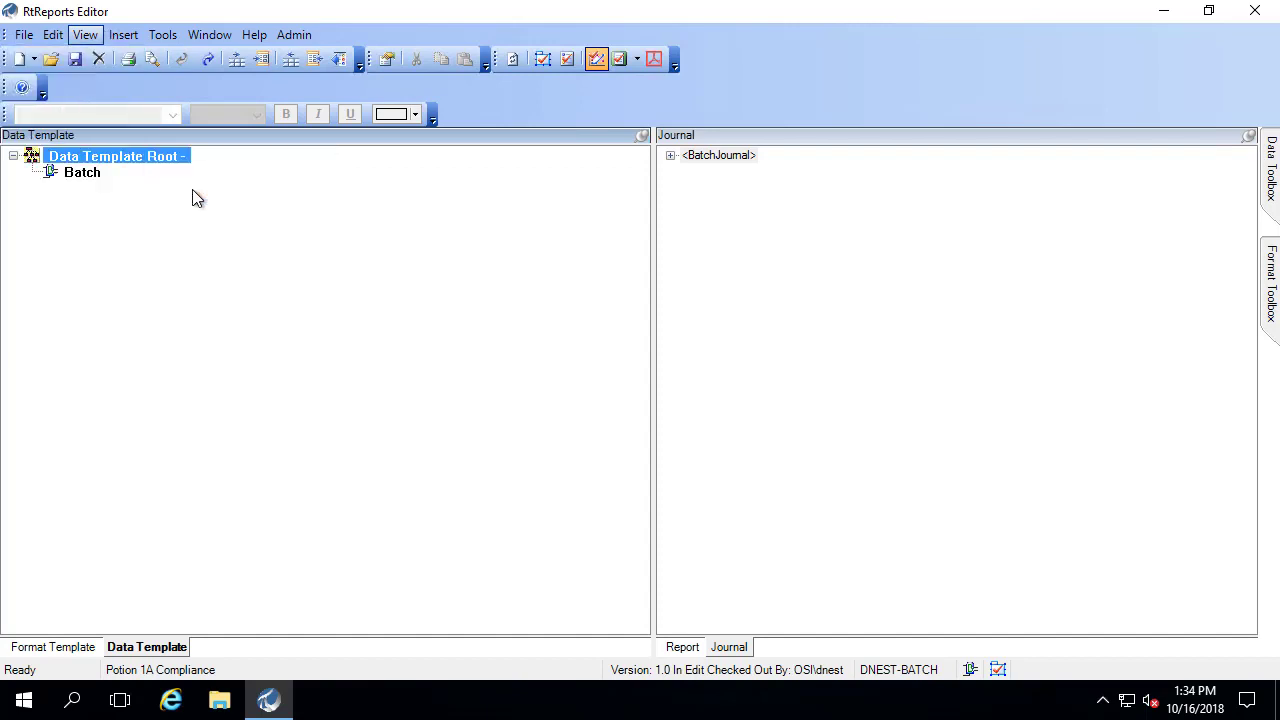
click(1118, 44)
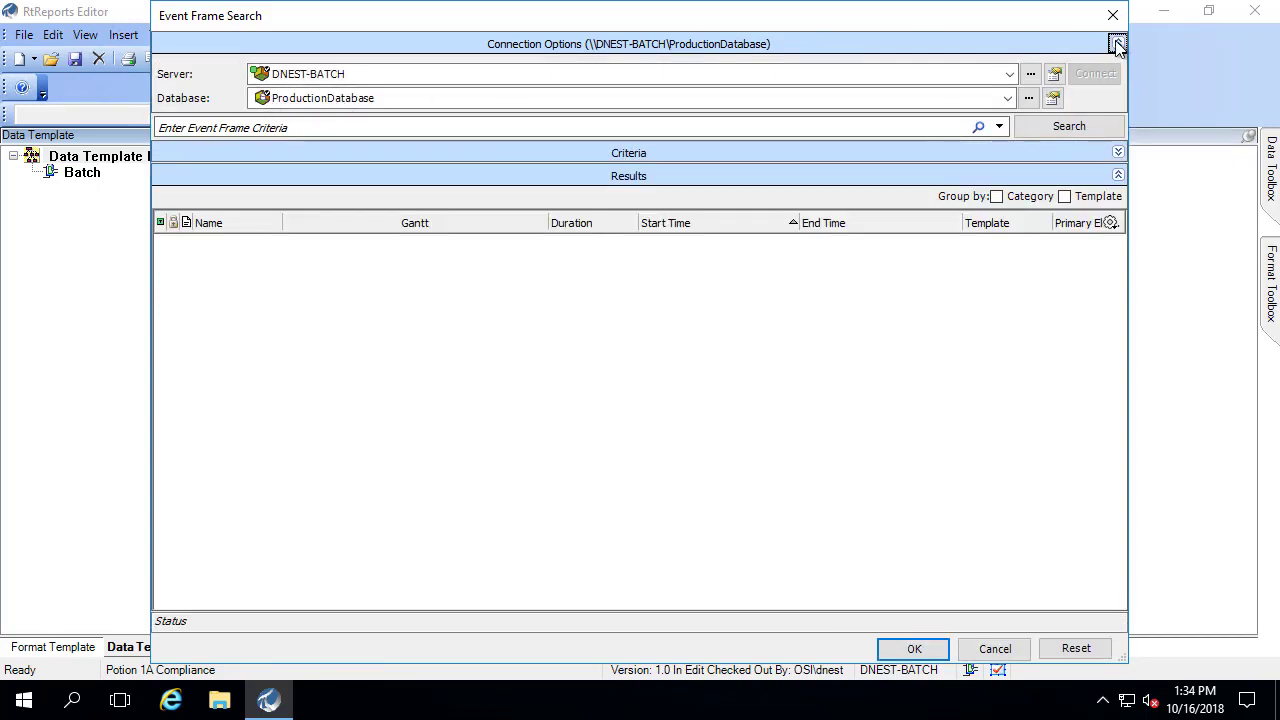
click(1118, 44)
click(1117, 92)
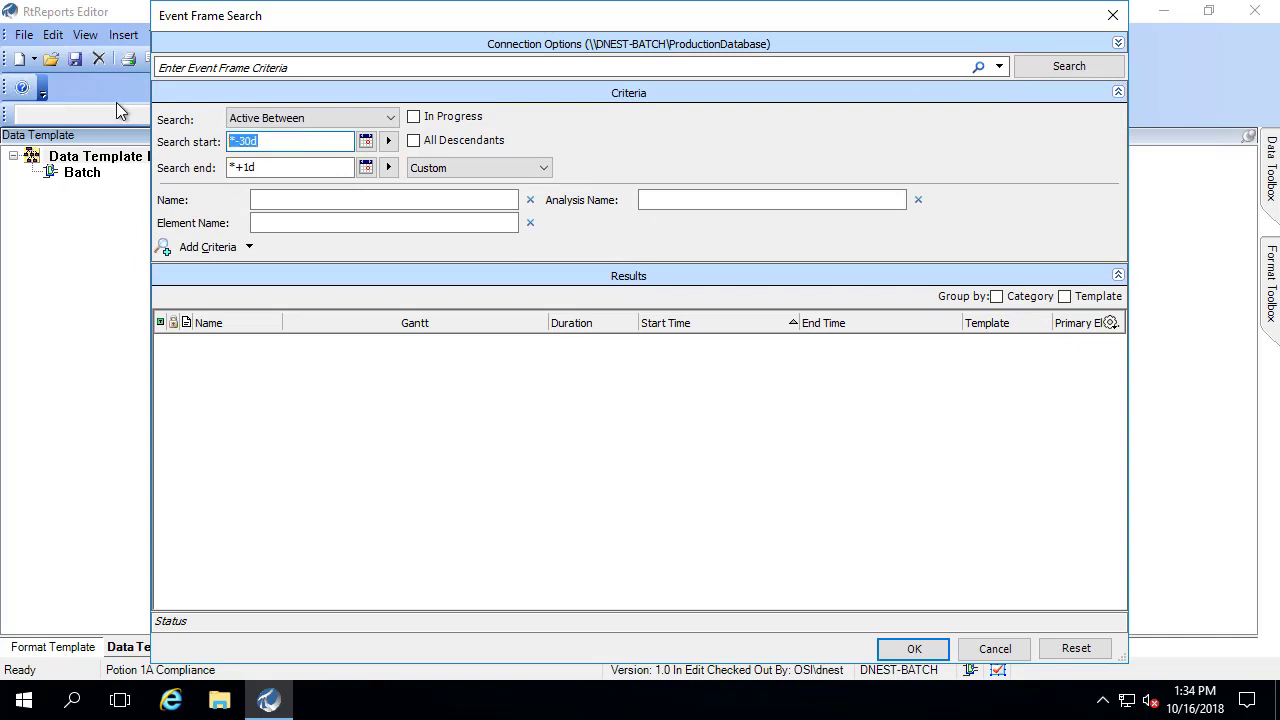
text(*-1d)
click(1058, 72)
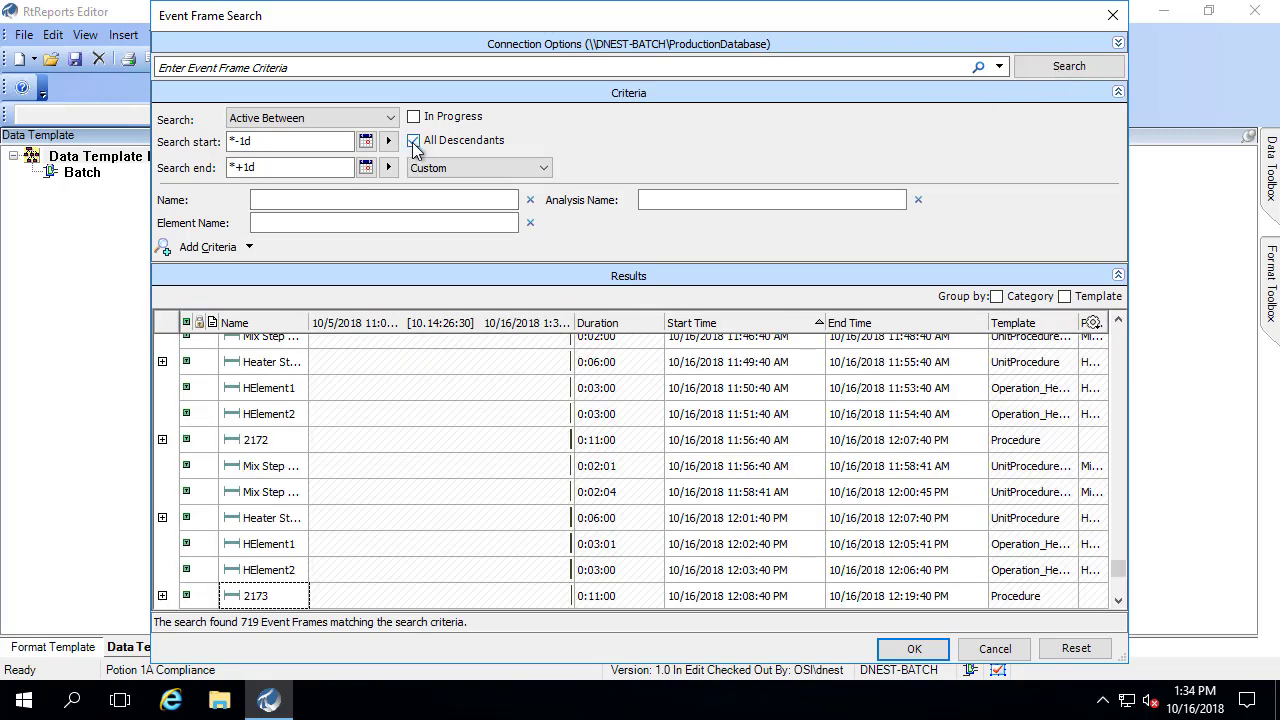
Repeat the event frame search without all descendants and generate the test report for event frame 2171.
double_click(413, 141)
click(1053, 66)
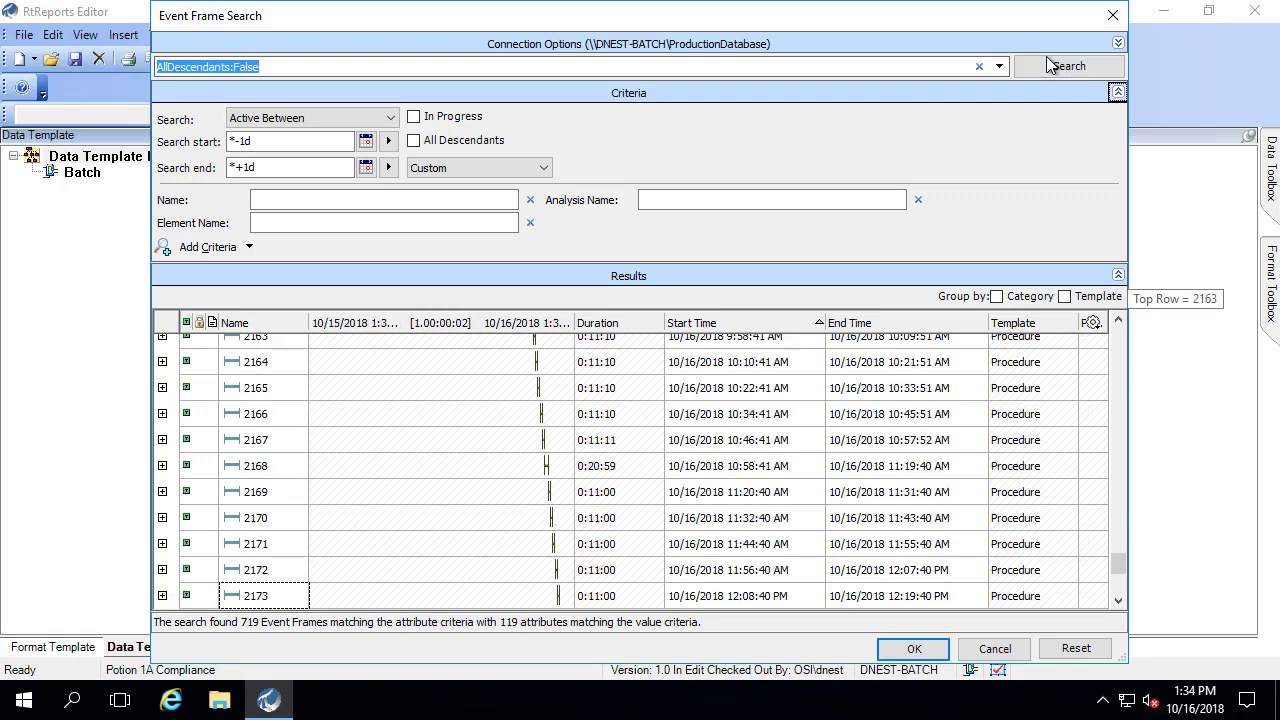
click(275, 545)
click(914, 648)
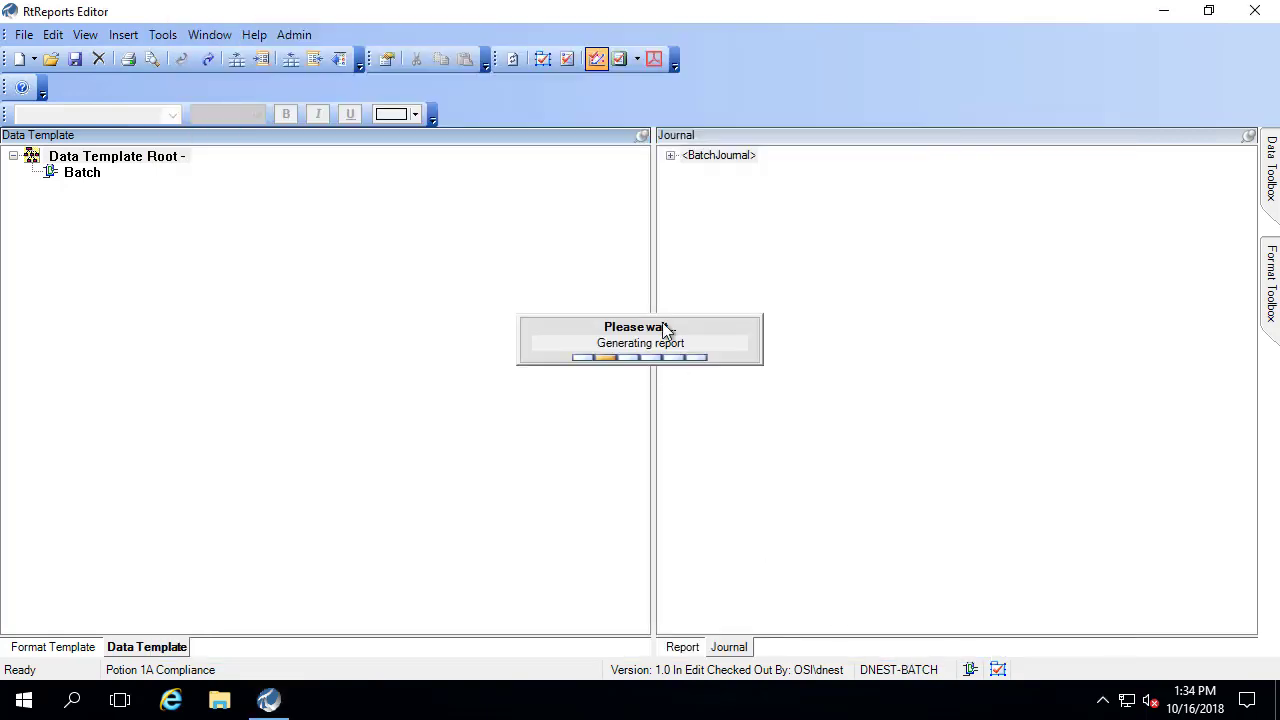
Expand the BatchJournal and examine its BatchID, Product, Recipe, StartTime, EndTime and UnitBatchJournals entries.
click(670, 156)
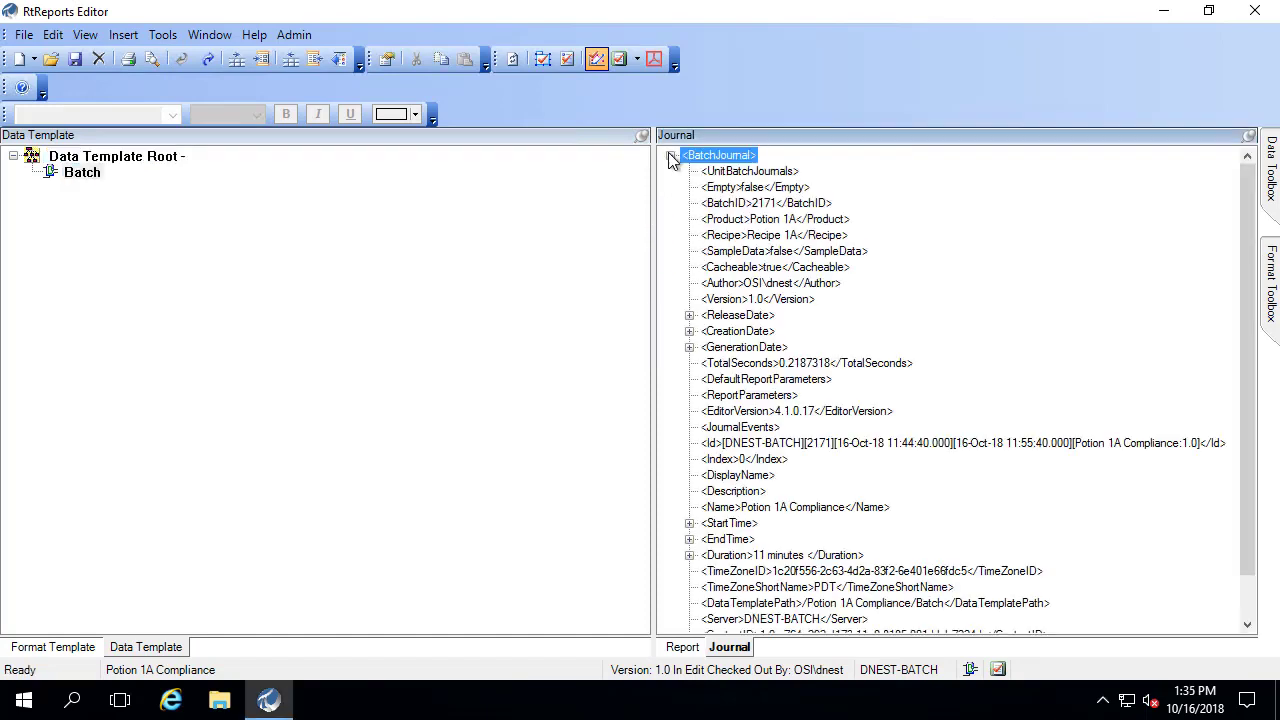
click(768, 205)
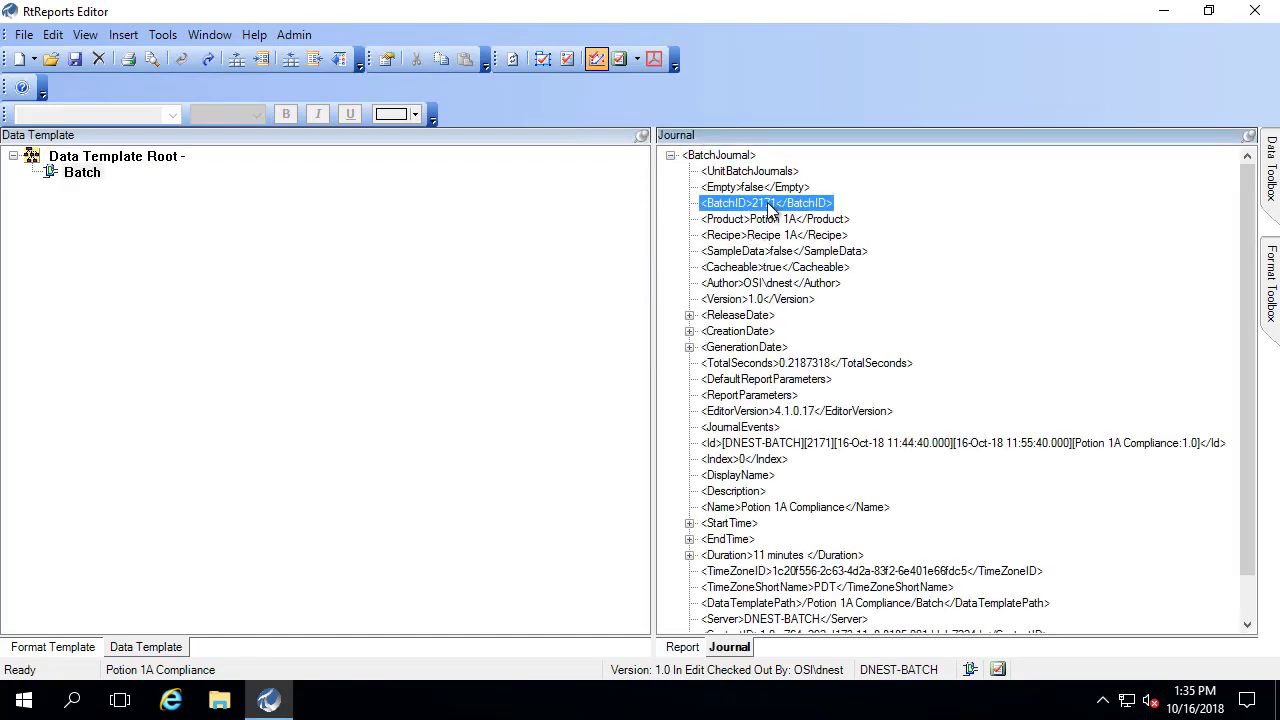
click(762, 220)
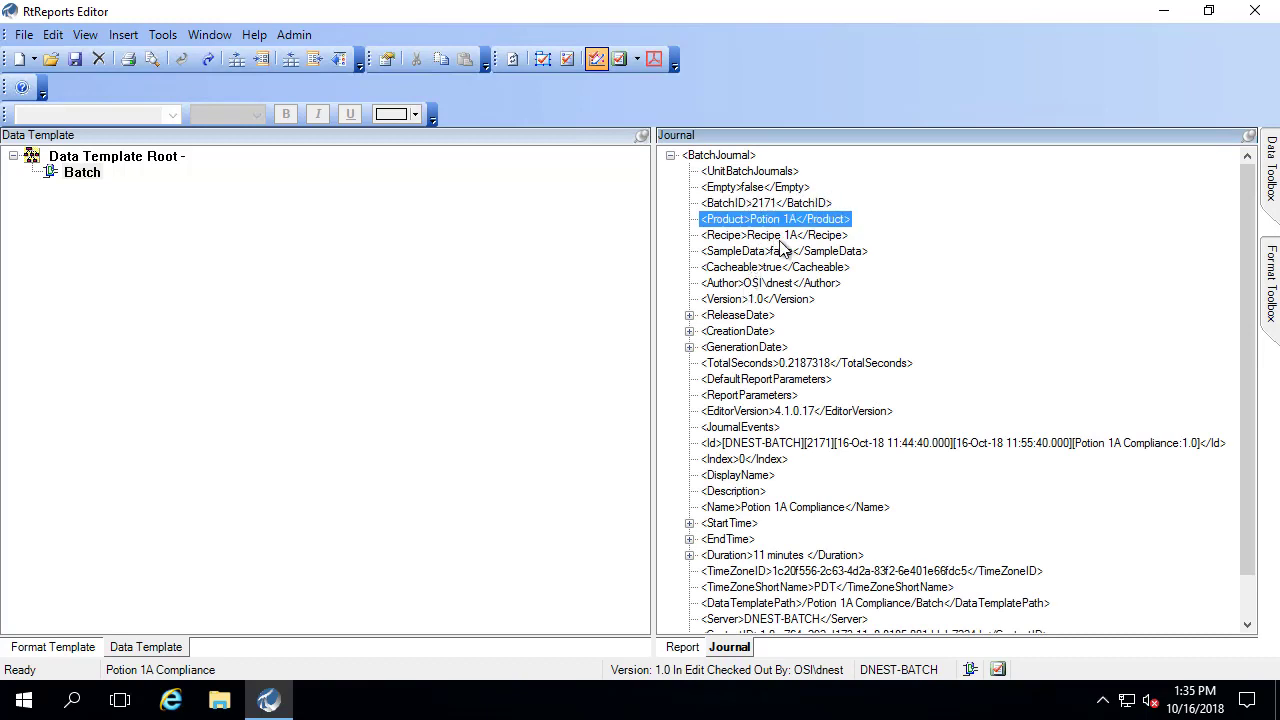
click(780, 237)
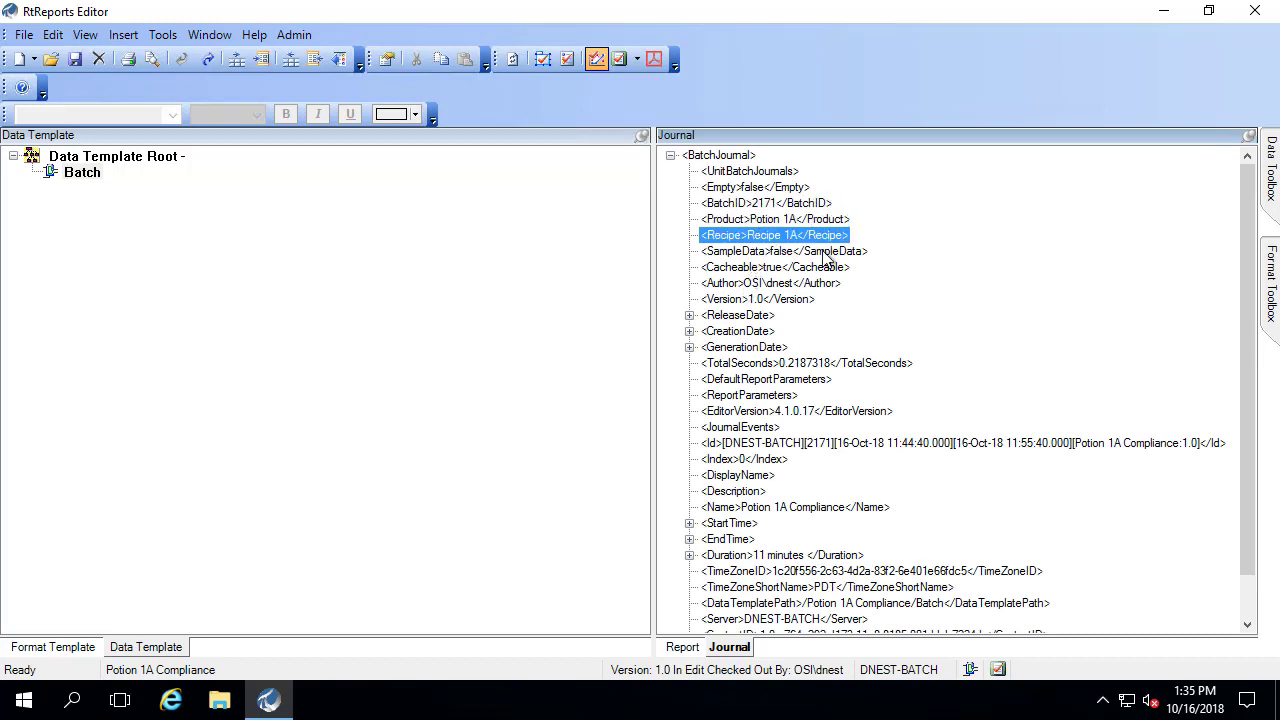
click(727, 525)
click(735, 540)
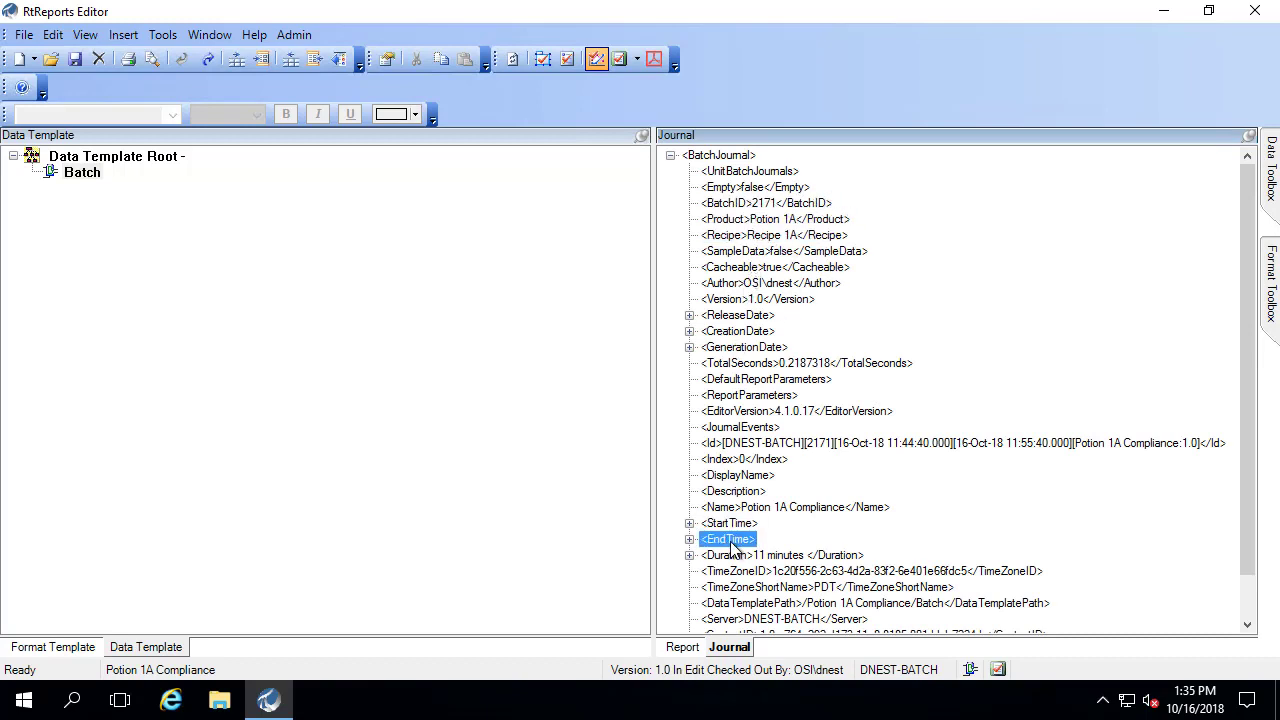
click(722, 173)
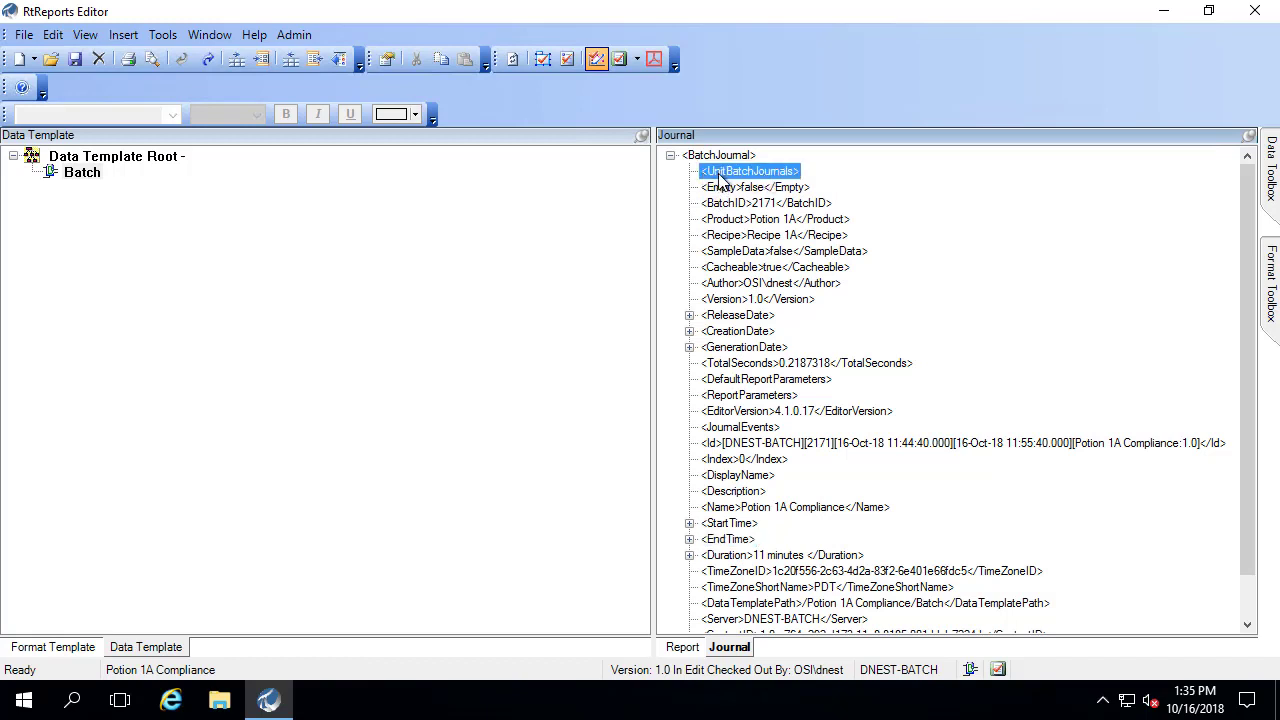
Insert a unit template named Mixing* under the Batch template.
click(92, 201)
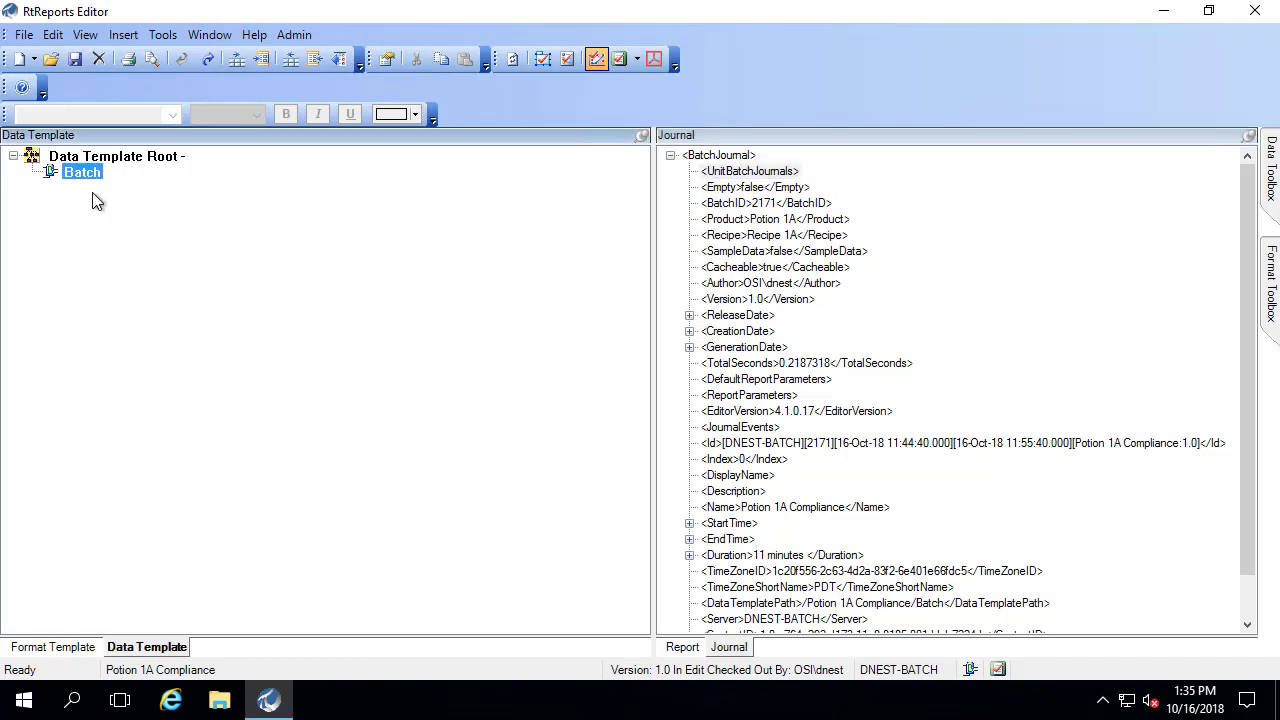
mouse_move(40, 179)
mouse_down()
mouse_move(130, 220)
mouse_move(199, 292)
mouse_up()
right_click(88, 172)
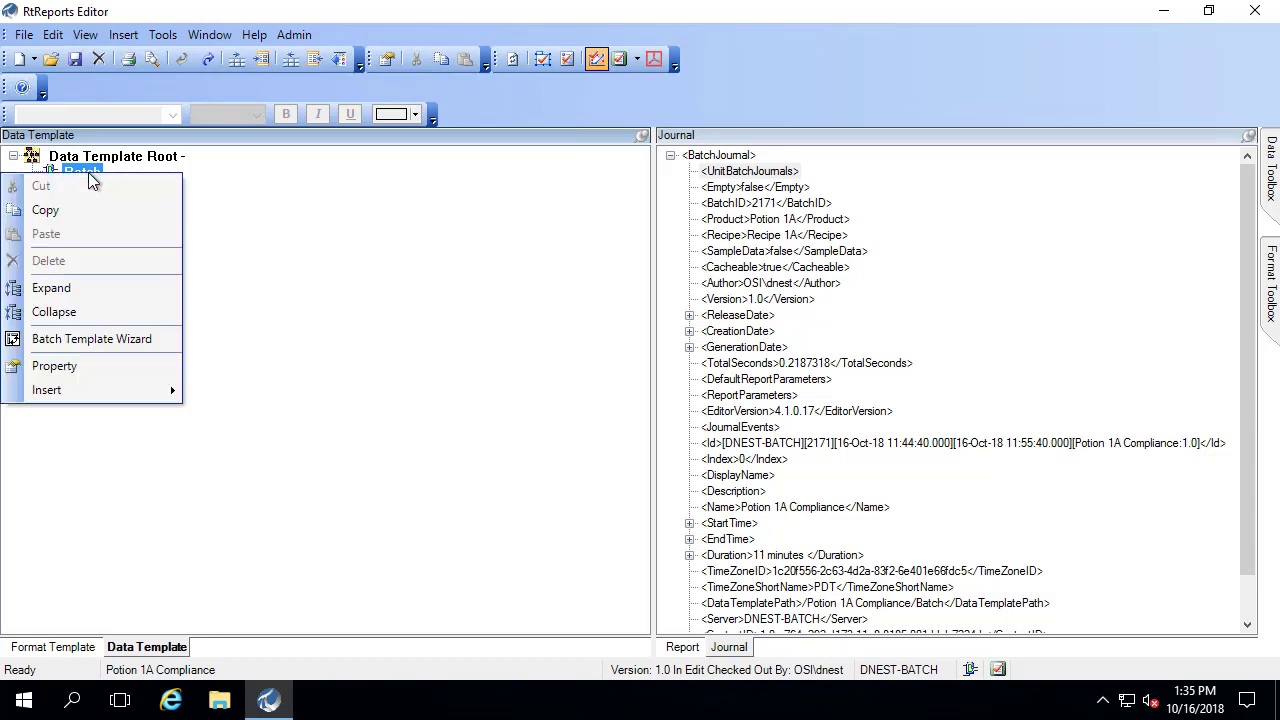
mouse_move(86, 390)
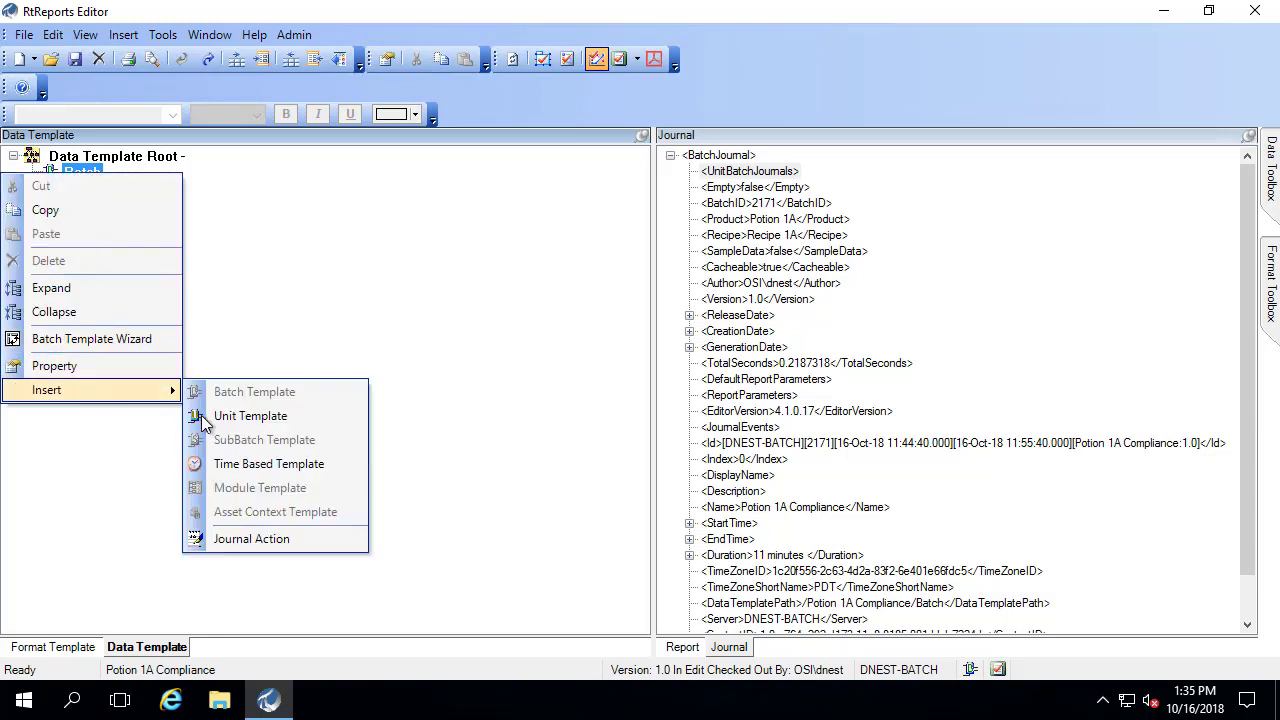
click(247, 416)
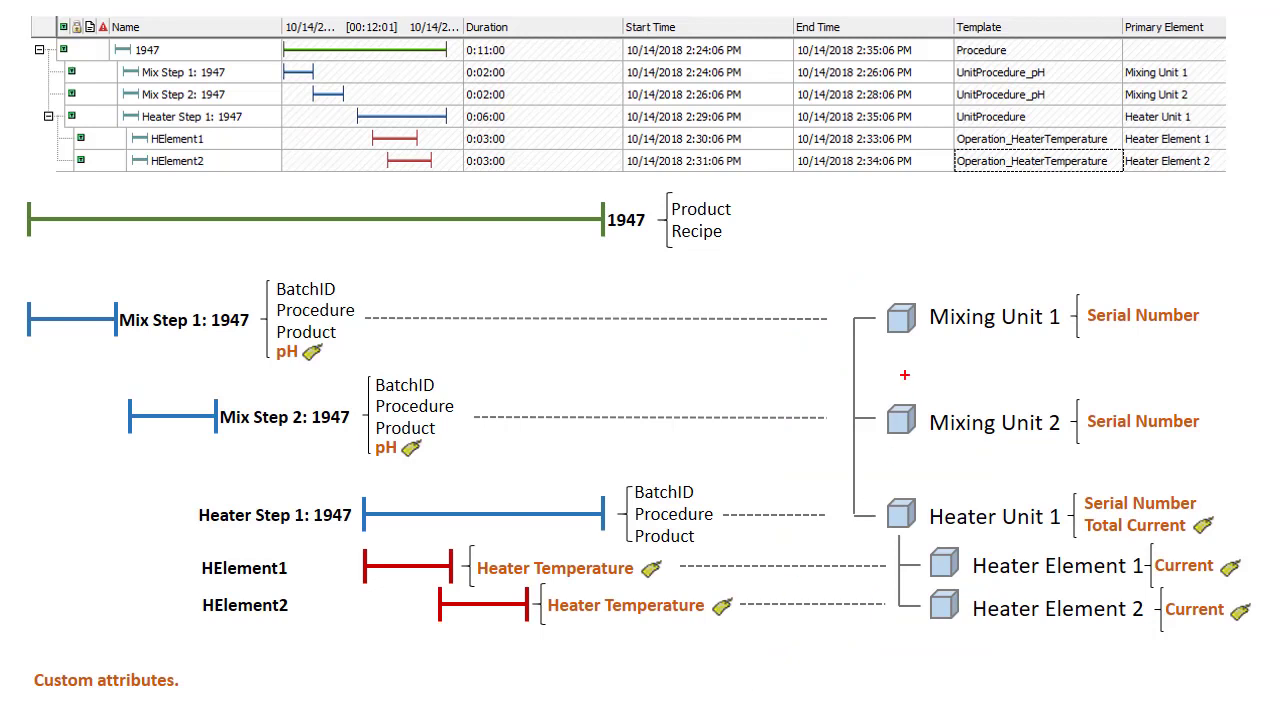
mouse_move(865, 287)
mouse_down()
mouse_move(956, 414)
mouse_move(1066, 451)
mouse_up()
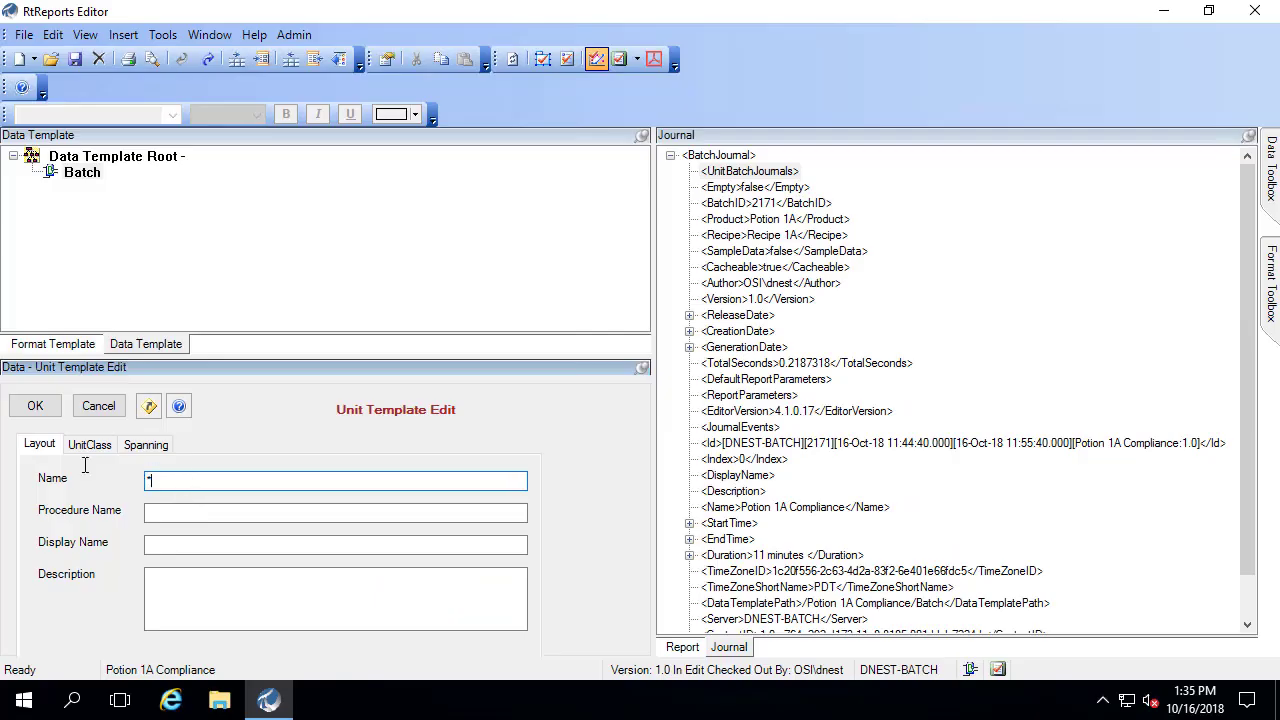
text(Mixing*)
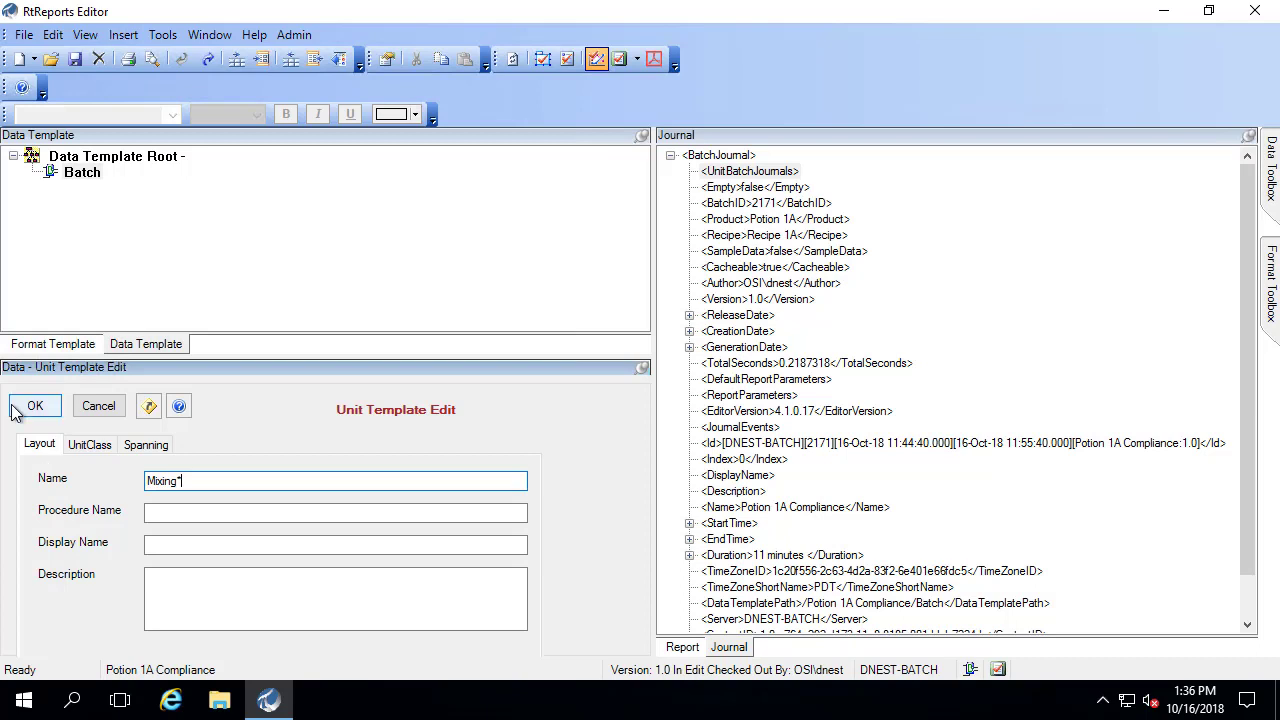
click(48, 412)
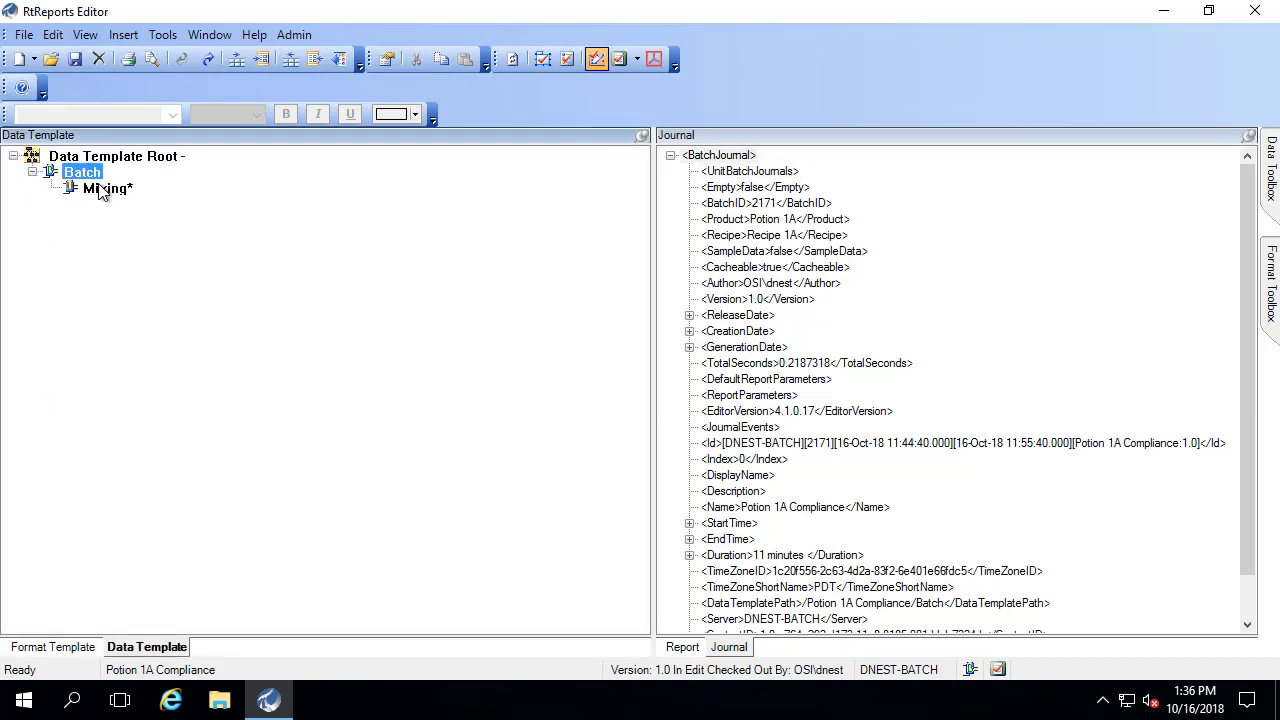
Refresh the test report and expand the first UnitBatchJournal to examine its PIUnitName and EventFrameName entries.
click(85, 35)
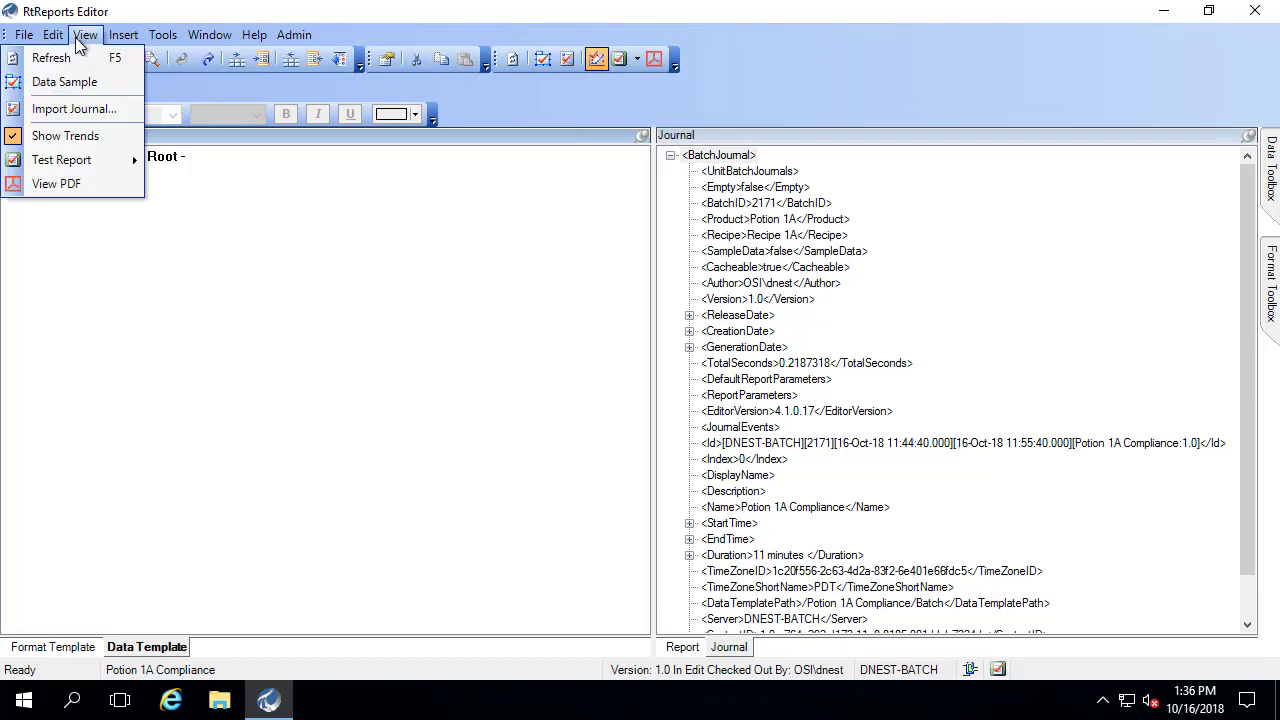
click(78, 54)
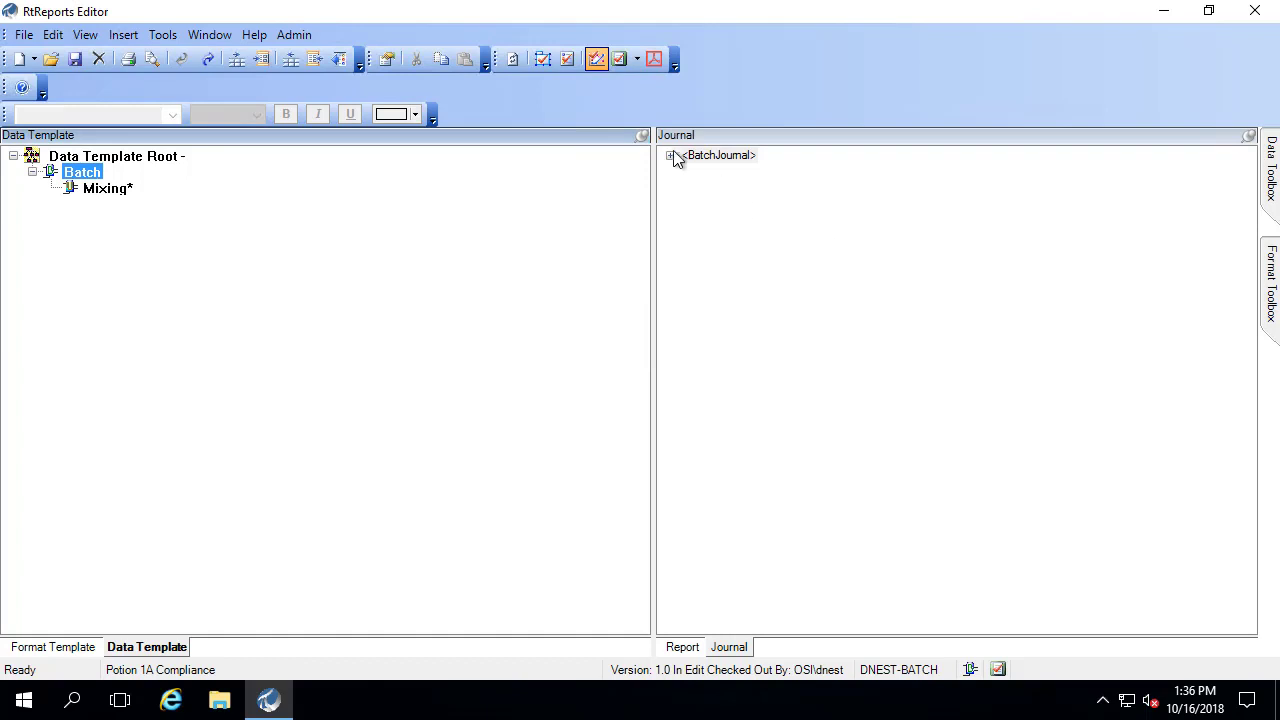
click(671, 157)
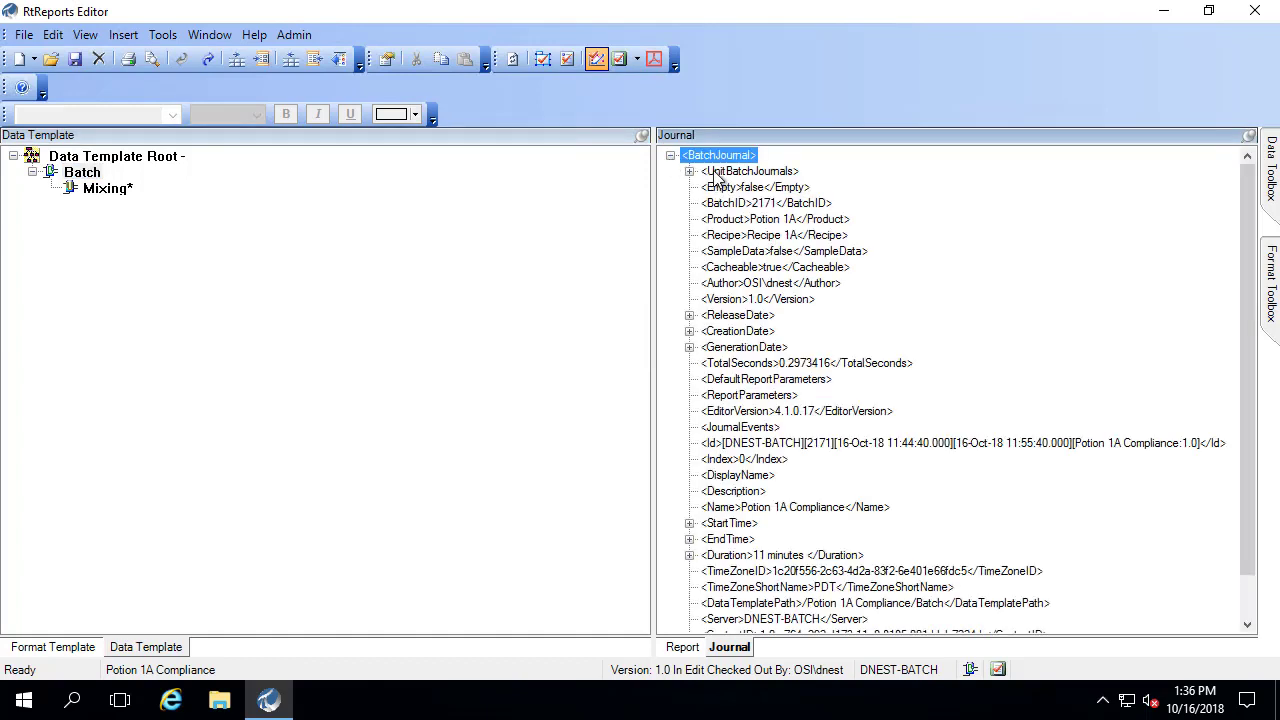
click(689, 172)
click(689, 172)
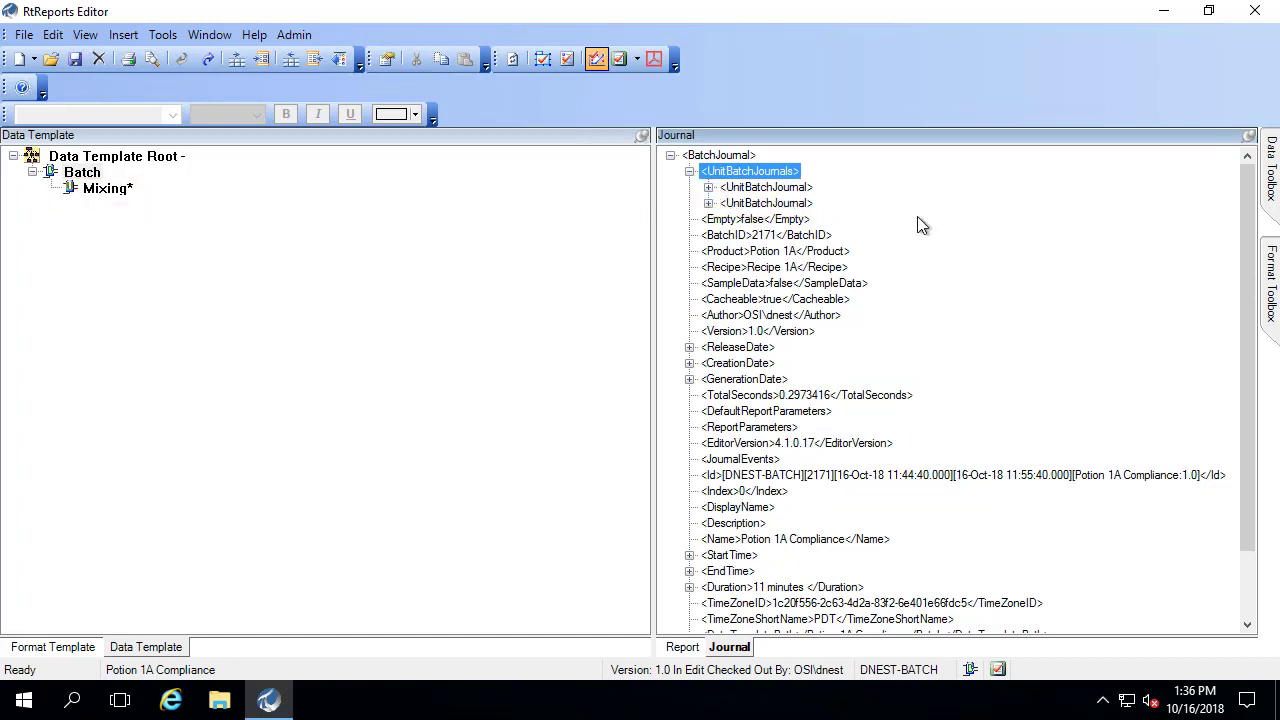
click(708, 188)
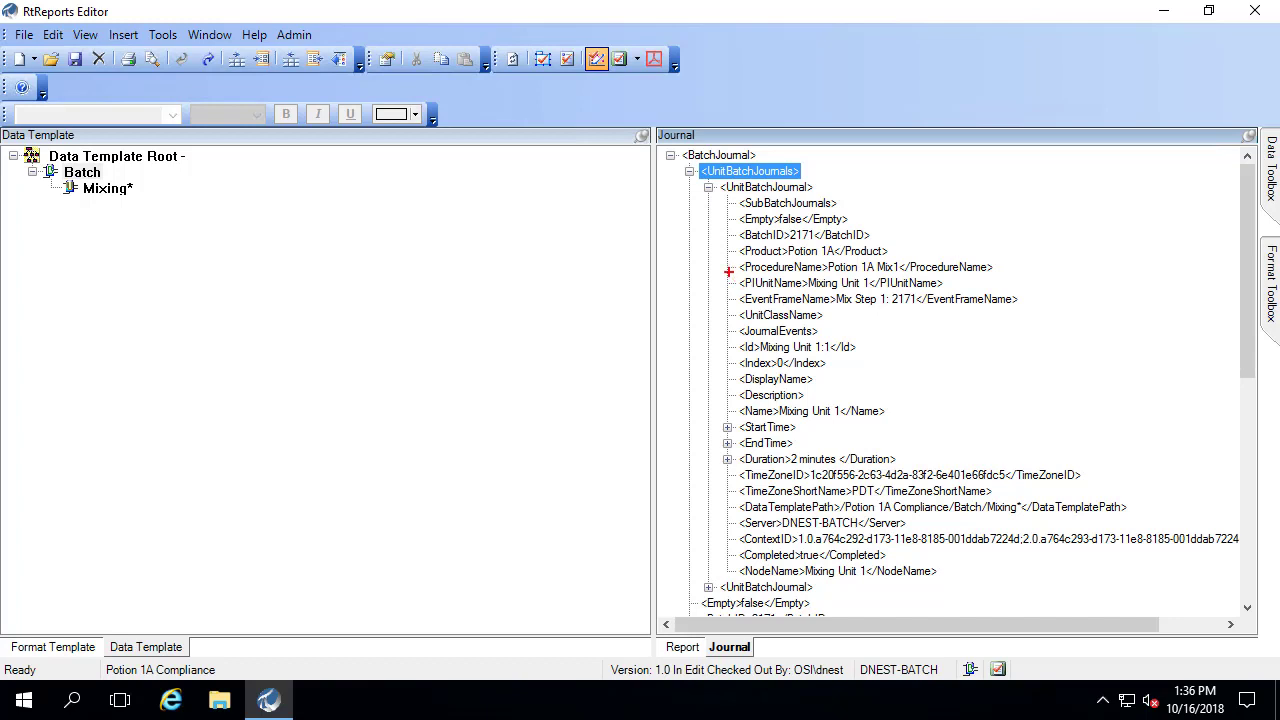
drag(729, 268, 897, 296)
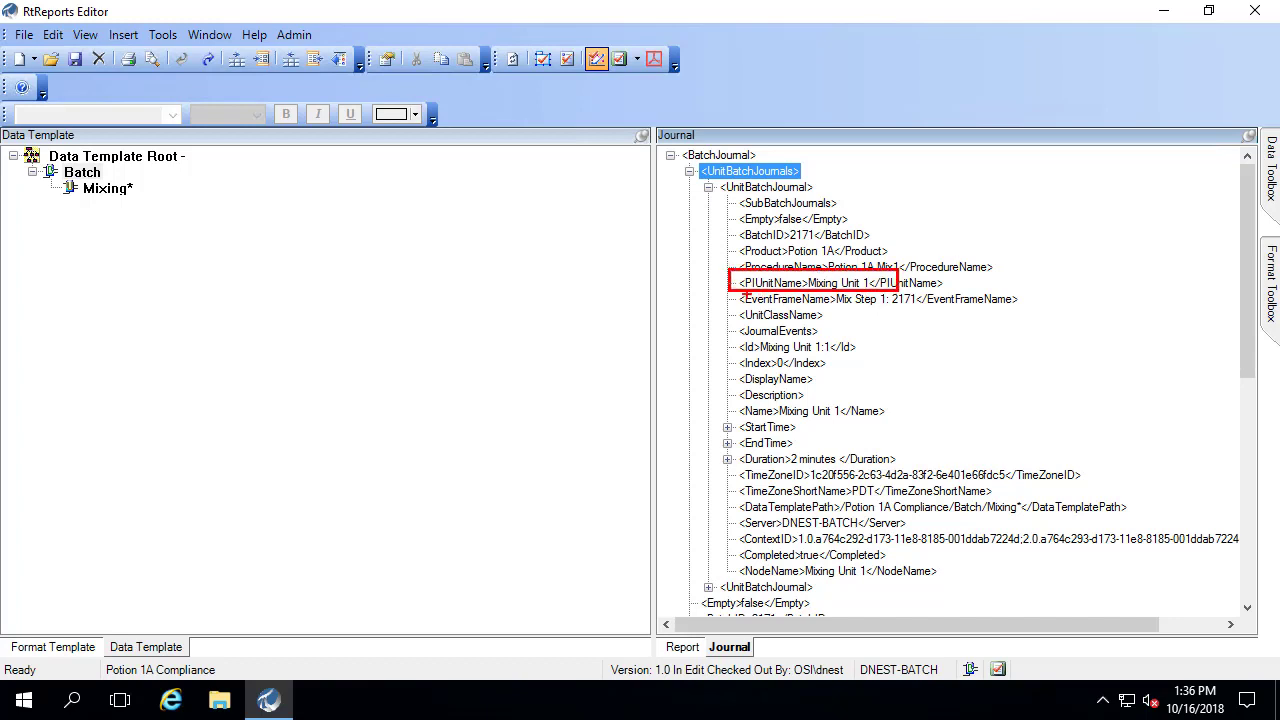
drag(729, 291, 950, 307)
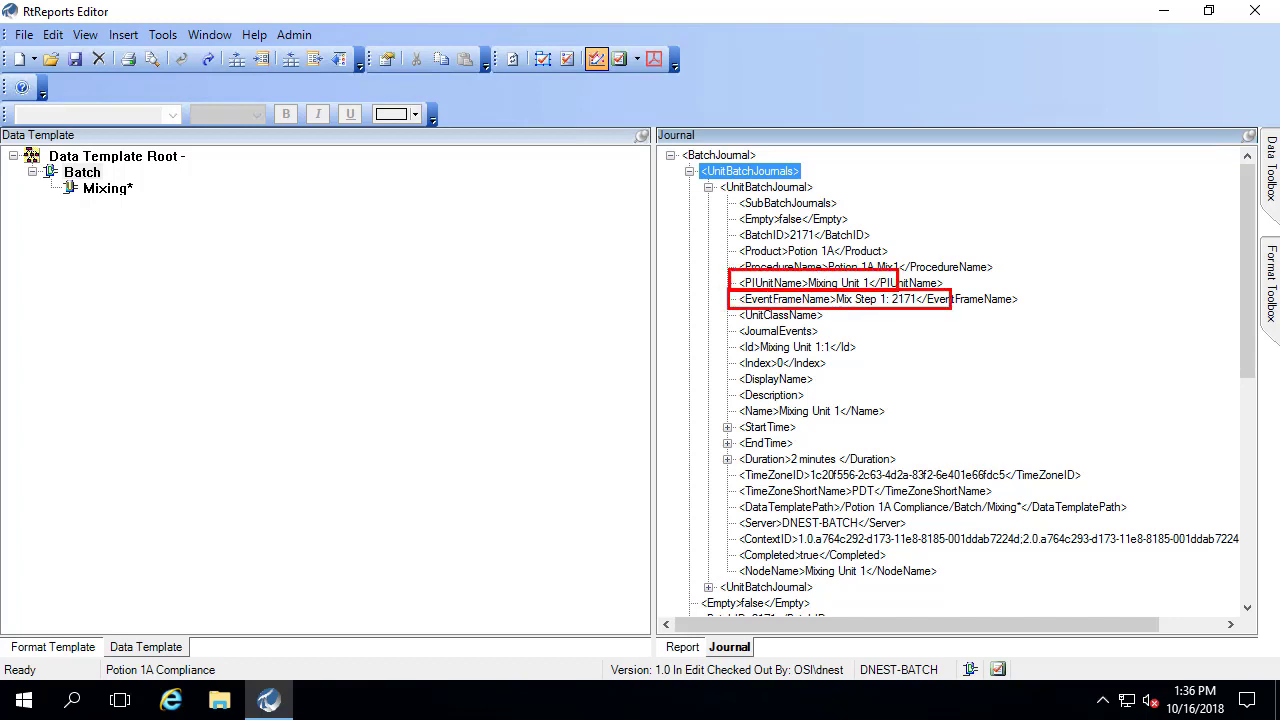
key(Escape)
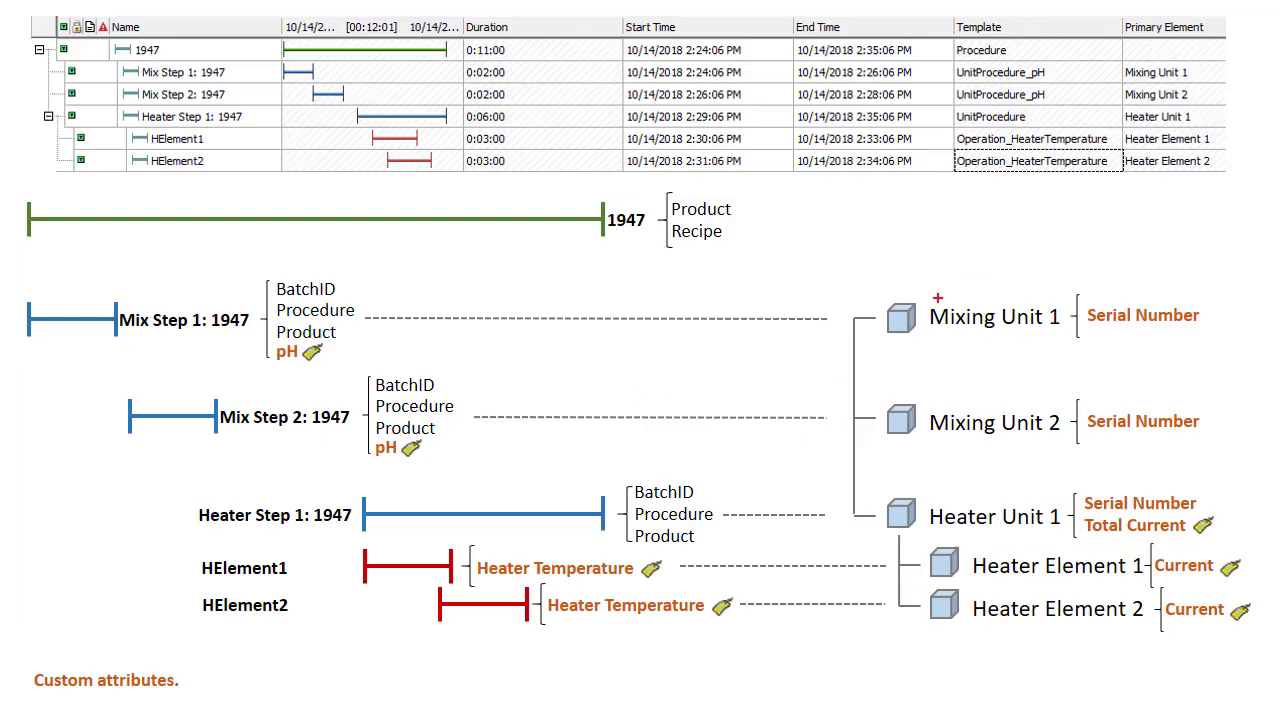
drag(878, 291, 1070, 447)
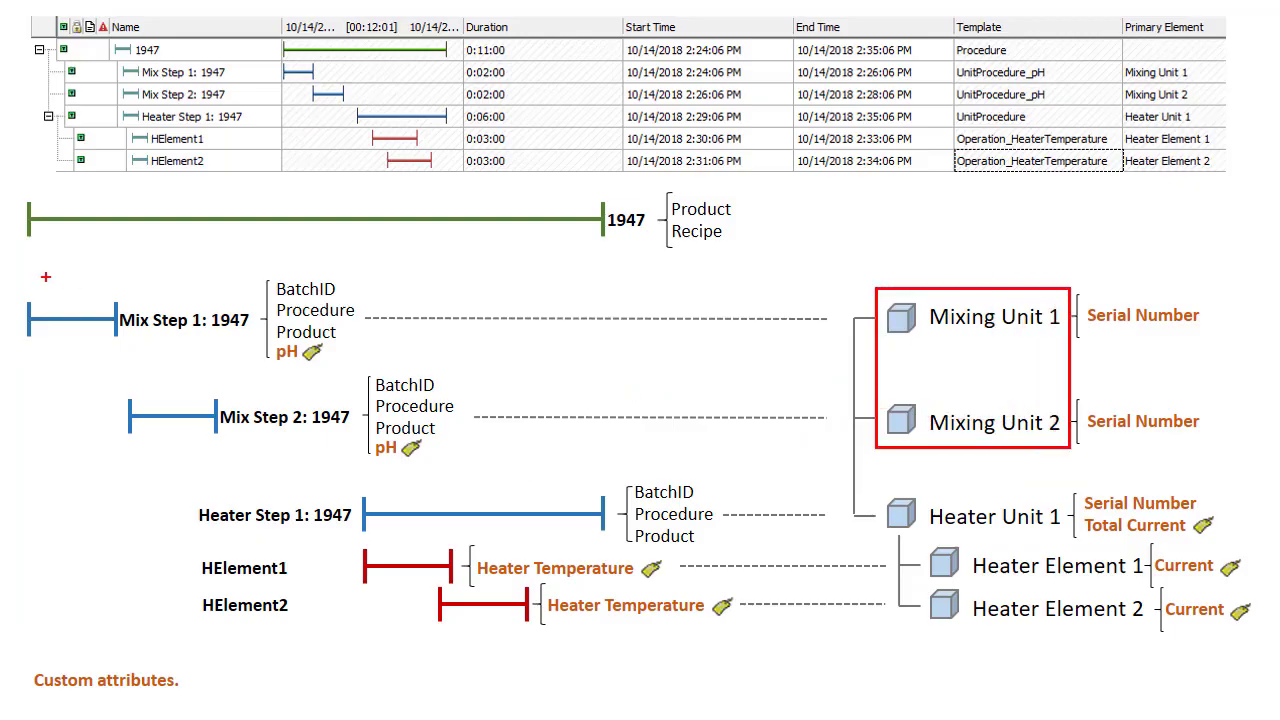
mouse_move(101, 302)
mouse_down()
mouse_move(165, 340)
mouse_move(210, 341)
mouse_up()
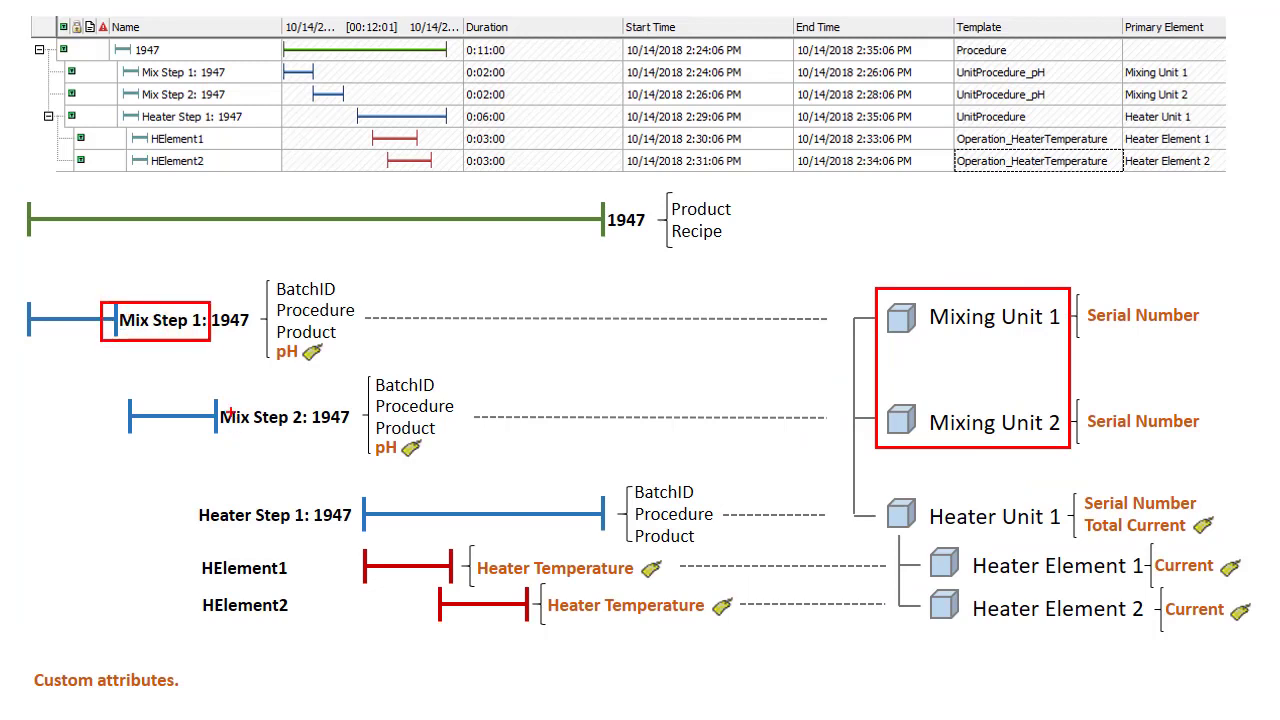
mouse_move(197, 401)
mouse_down()
mouse_move(214, 420)
mouse_move(310, 434)
mouse_up()
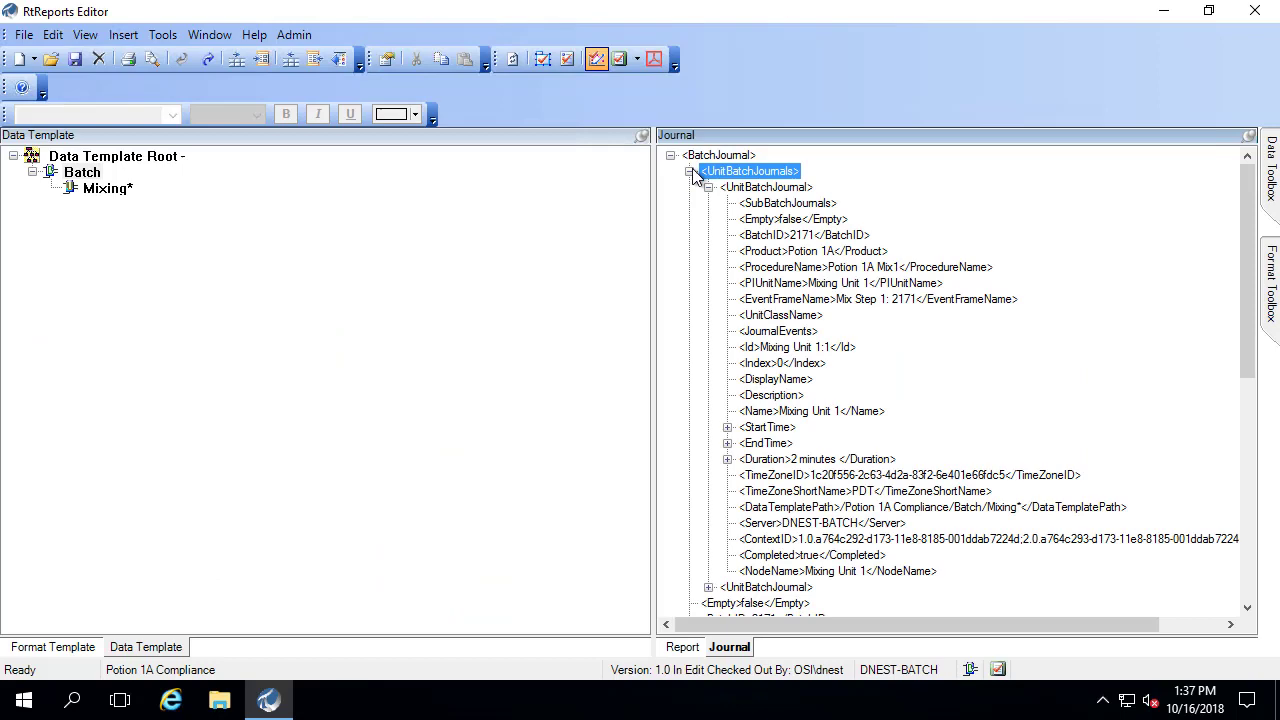
Collapse the first UnitBatchJournal and expand the second one to examine its PIUnitName and EventFrameName entries.
click(689, 171)
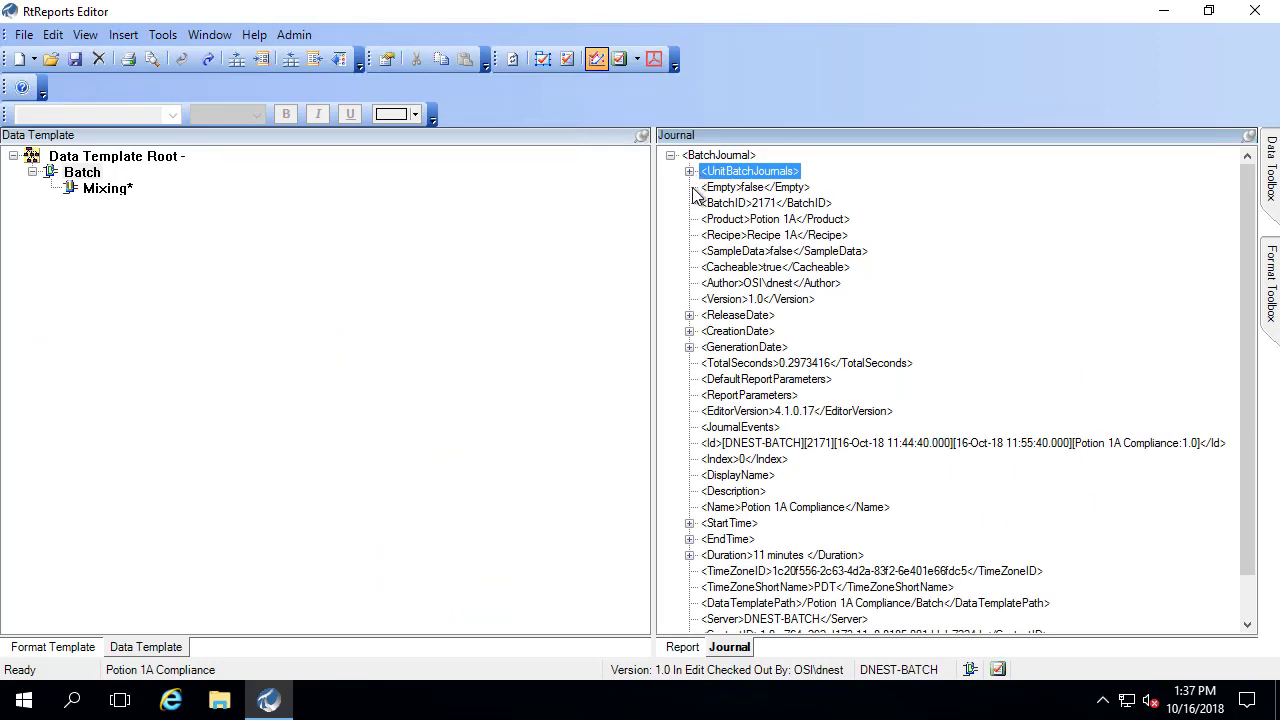
click(689, 171)
click(708, 187)
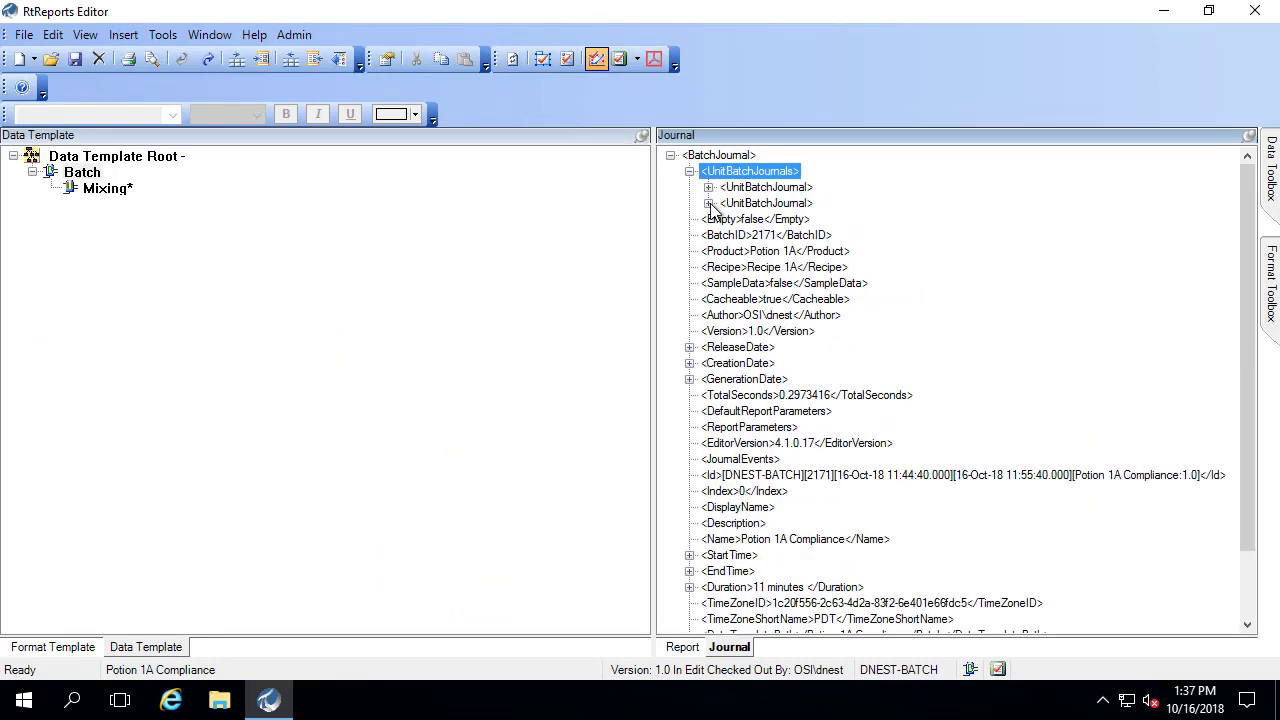
click(708, 203)
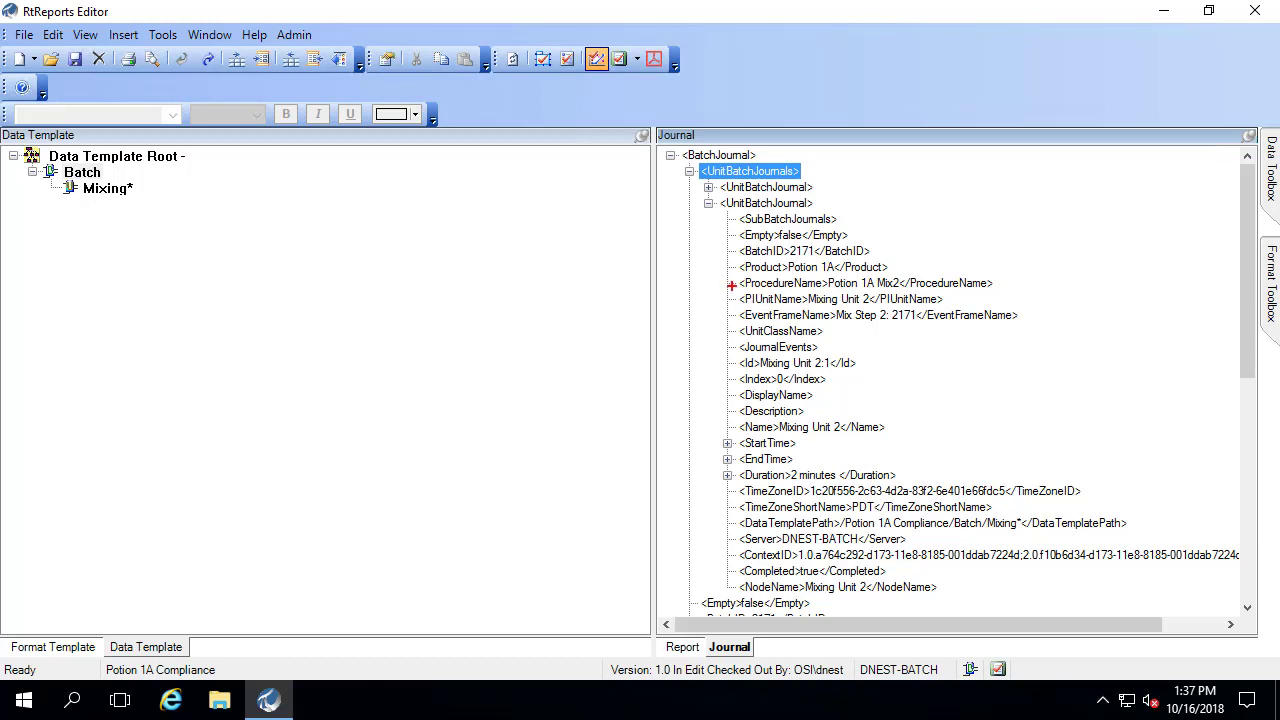
drag(732, 289, 886, 309)
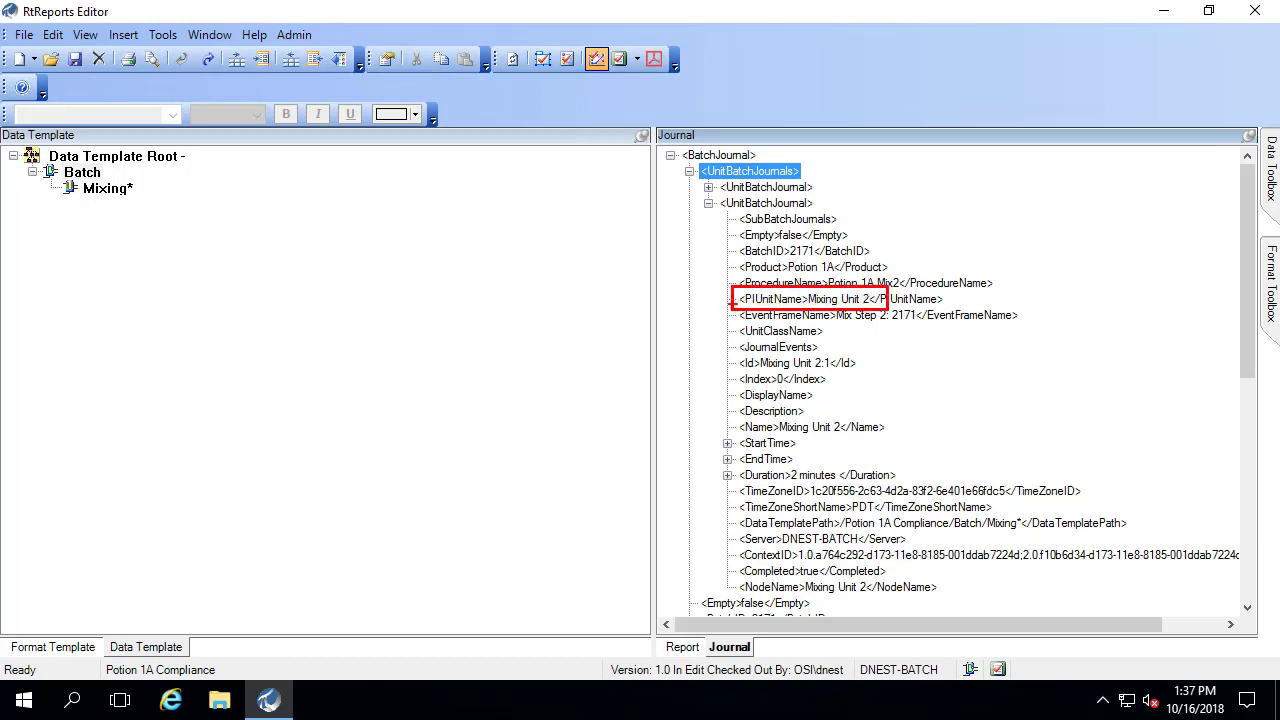
mouse_move(732, 305)
mouse_down()
mouse_move(808, 328)
mouse_move(940, 330)
mouse_up()
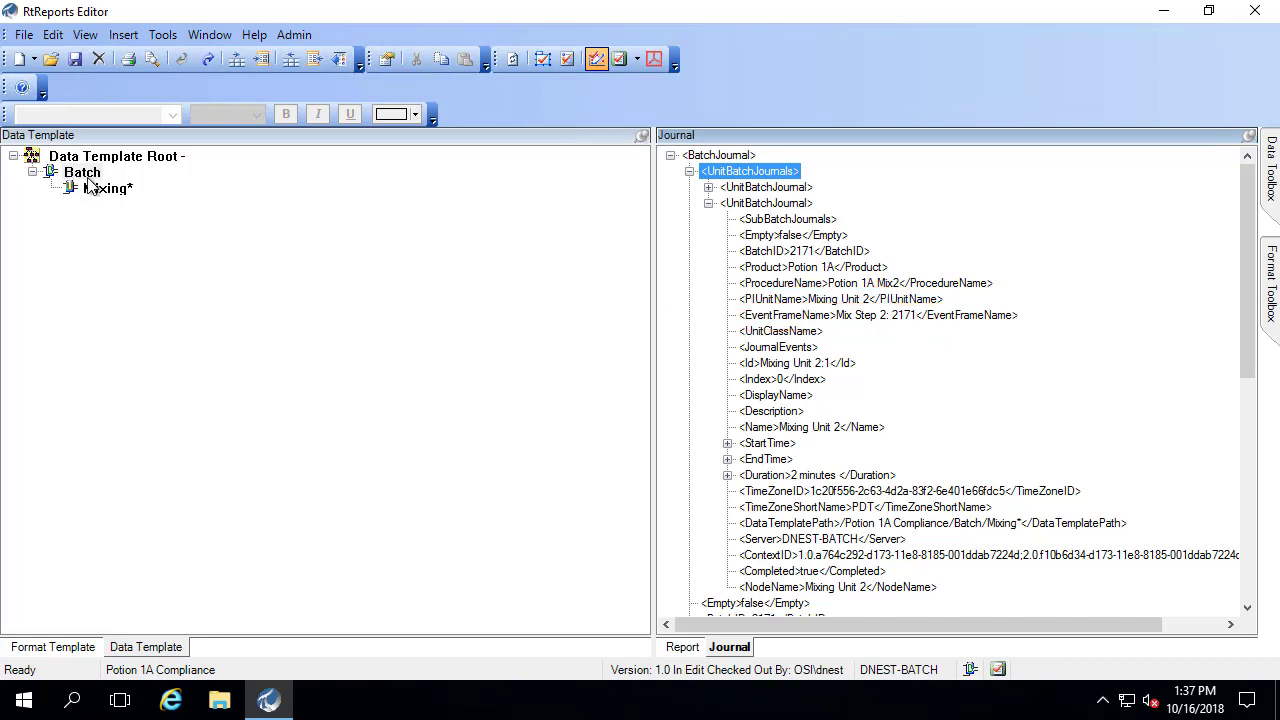
Insert a second unit template named Heater* under the Batch template.
right_click(84, 172)
mouse_move(70, 390)
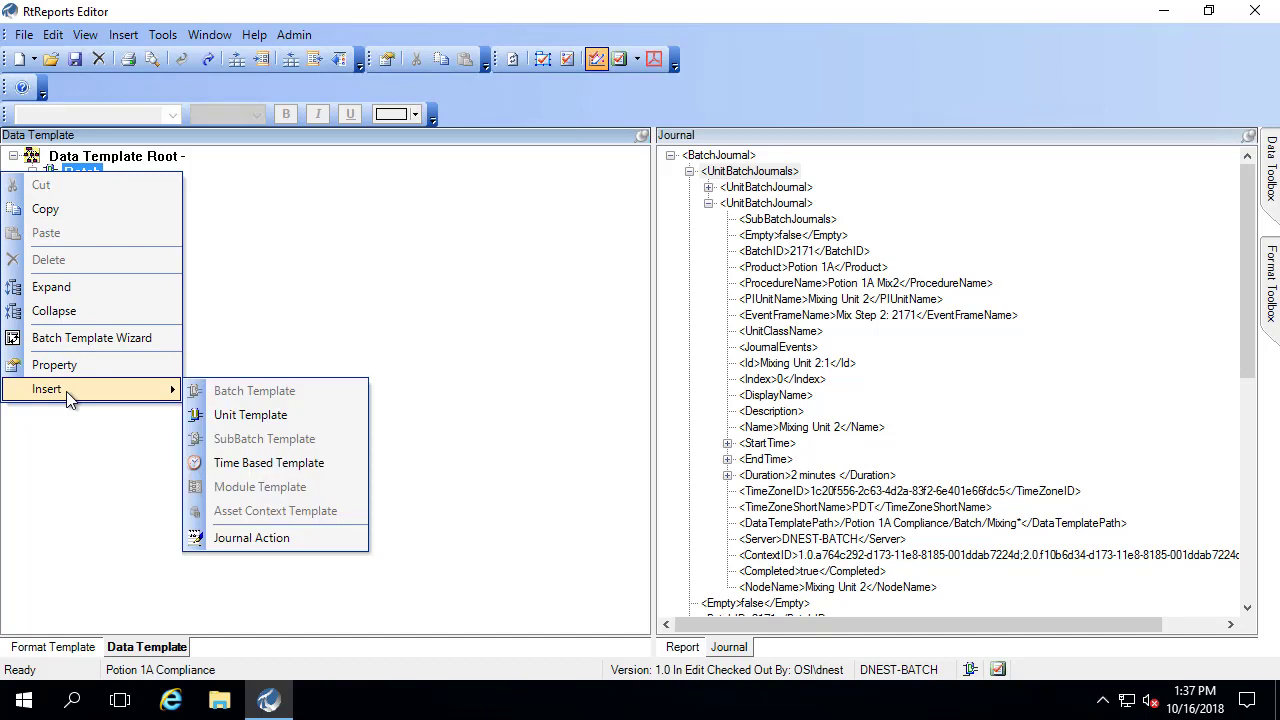
click(240, 414)
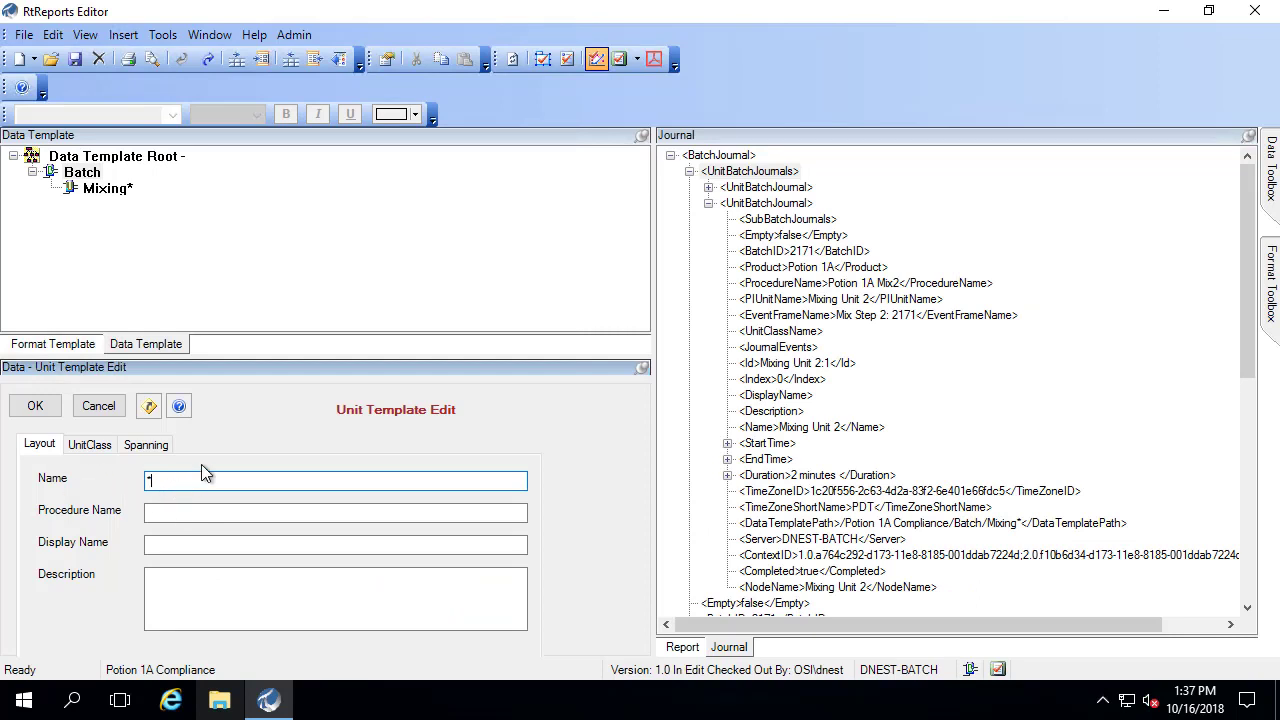
key(BackSpace)
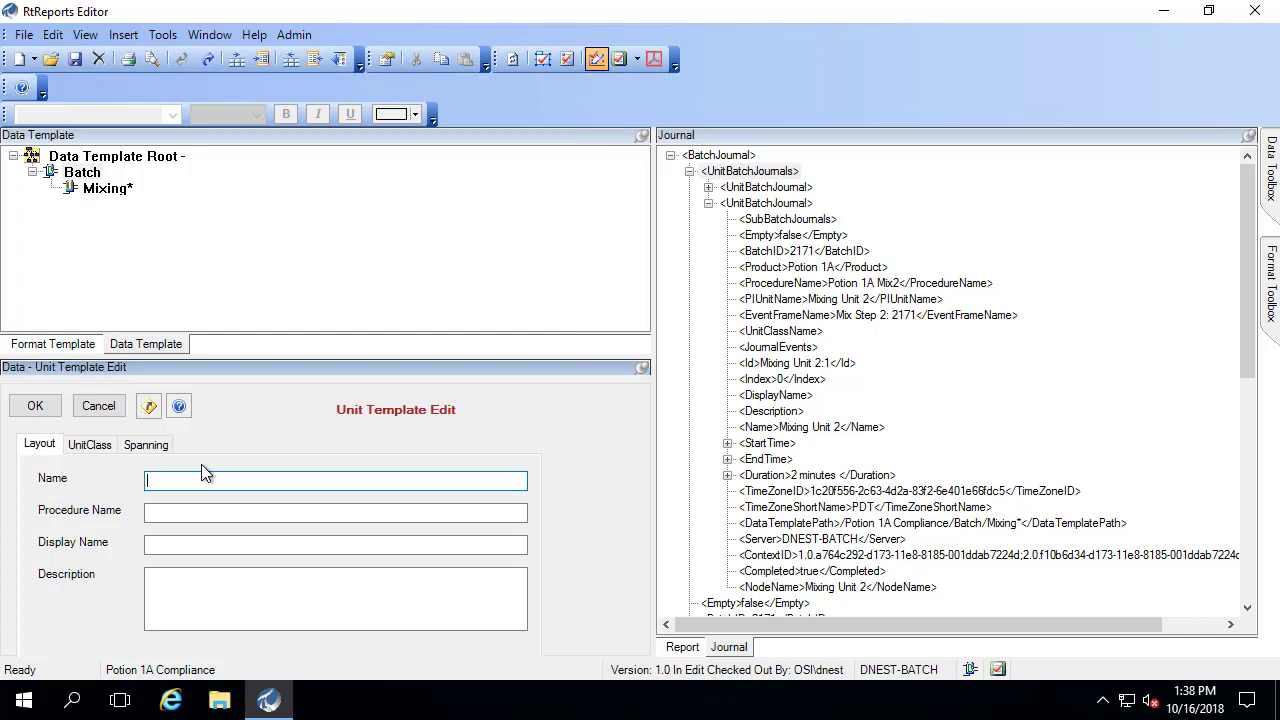
text(Heater*)
click(35, 405)
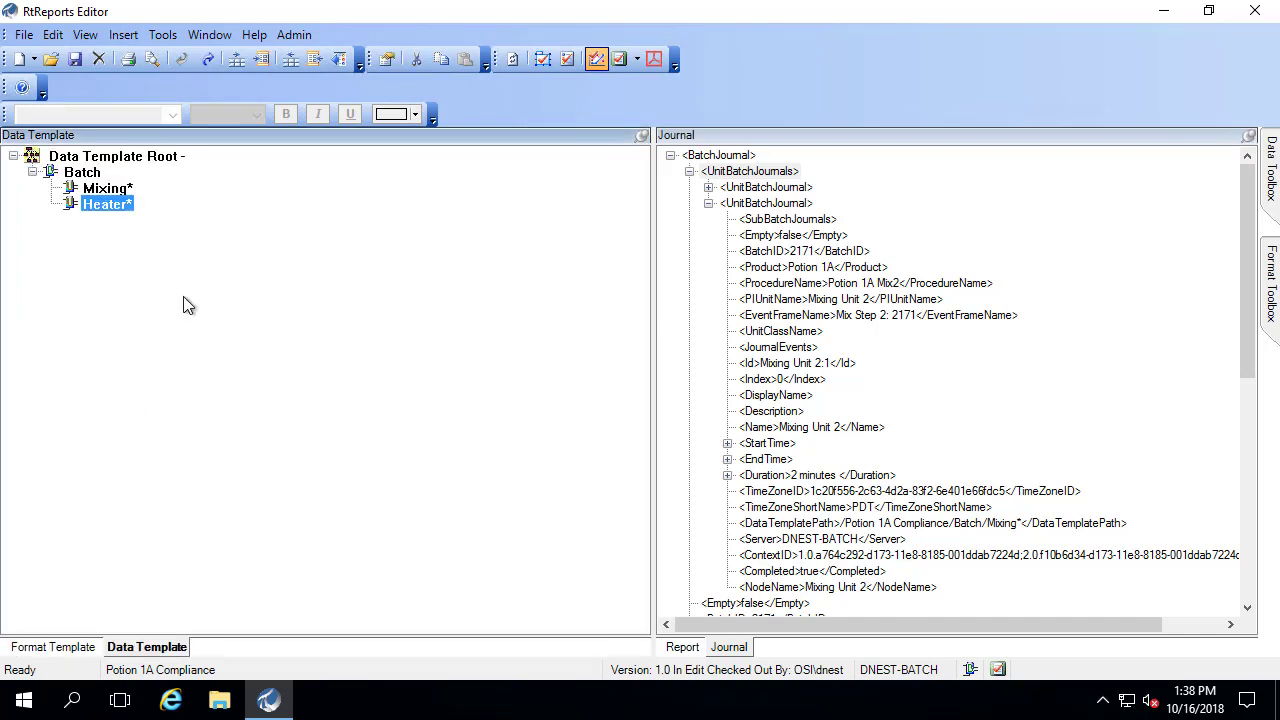
Refresh the test report and expand the third UnitBatchJournal to examine its PIUnitName entry.
click(86, 35)
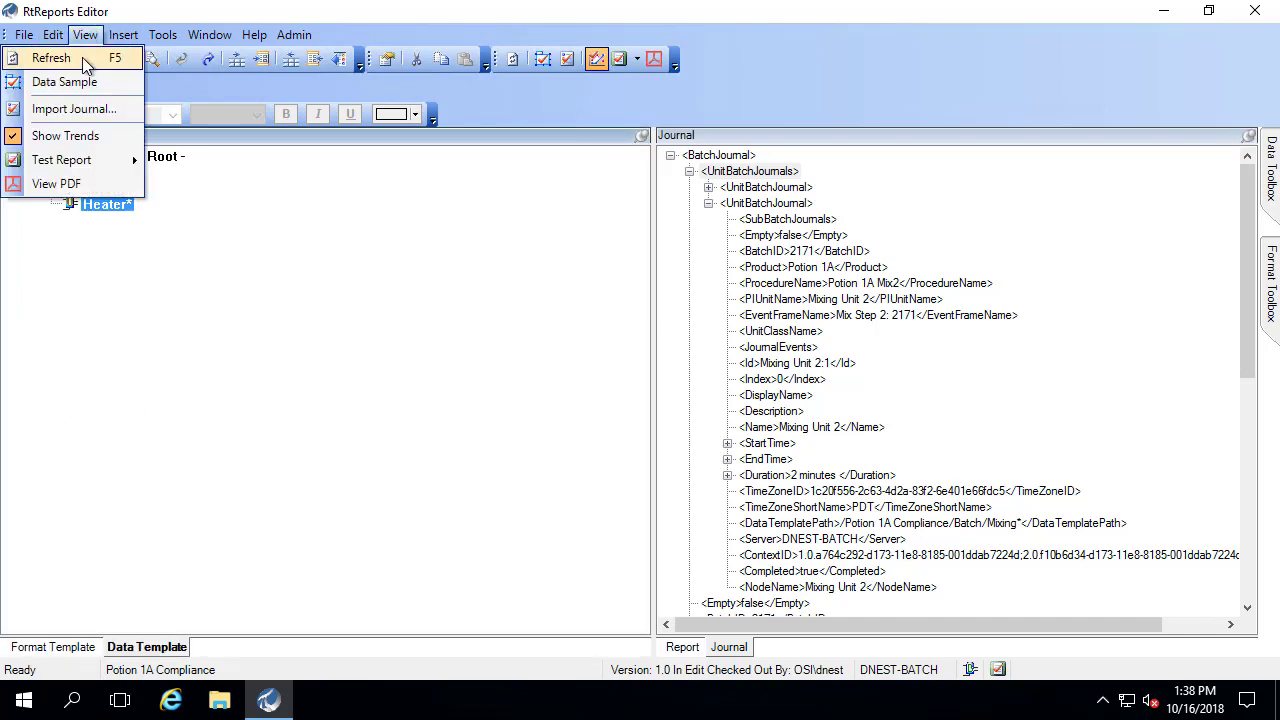
click(85, 55)
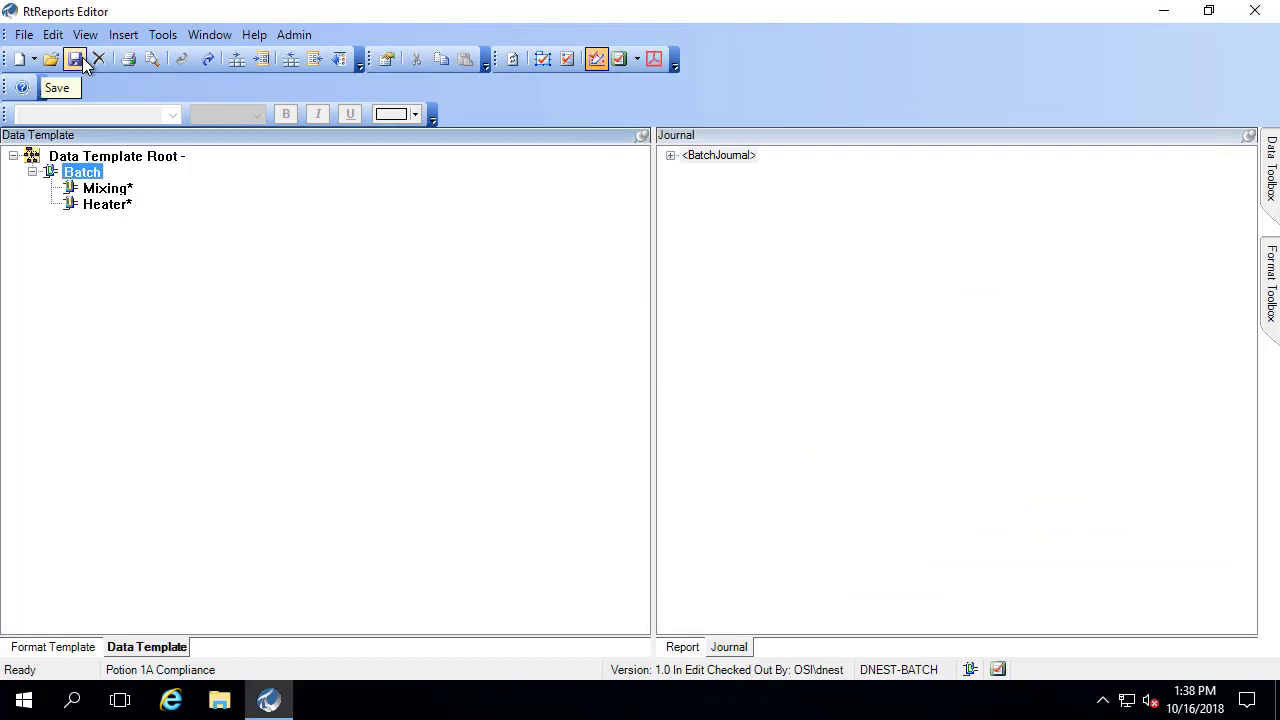
click(671, 157)
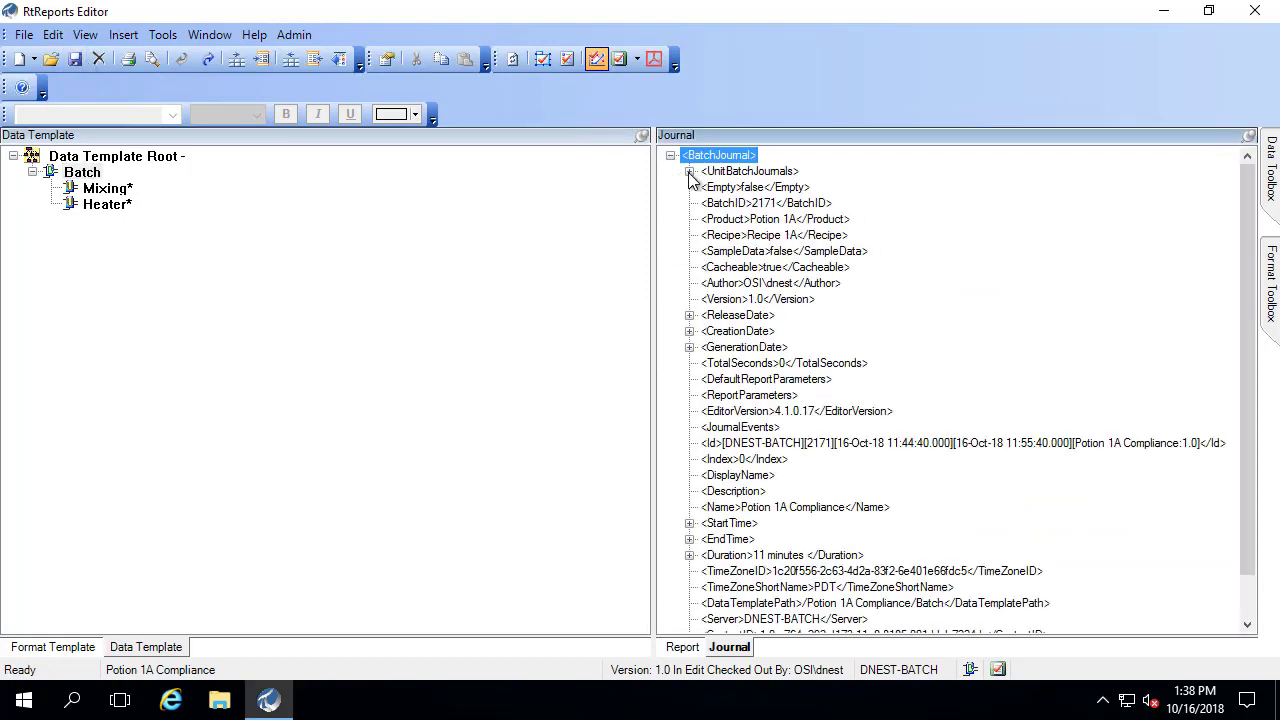
click(689, 172)
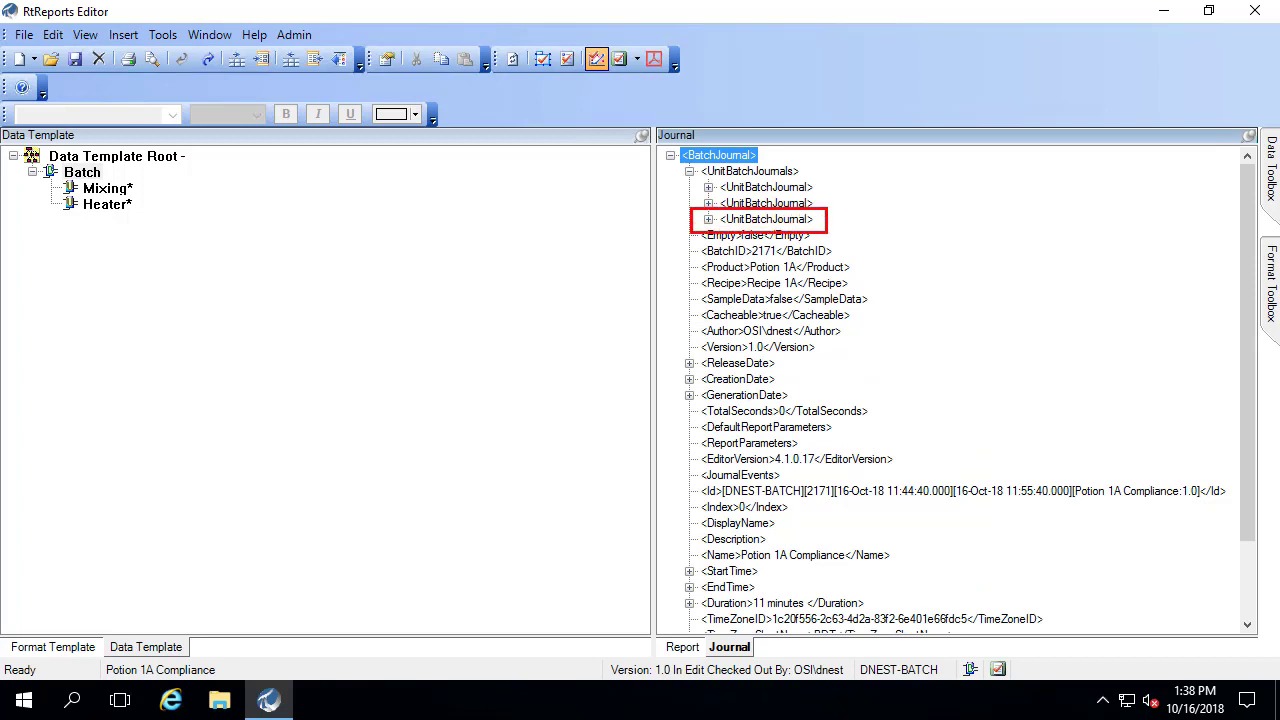
click(708, 219)
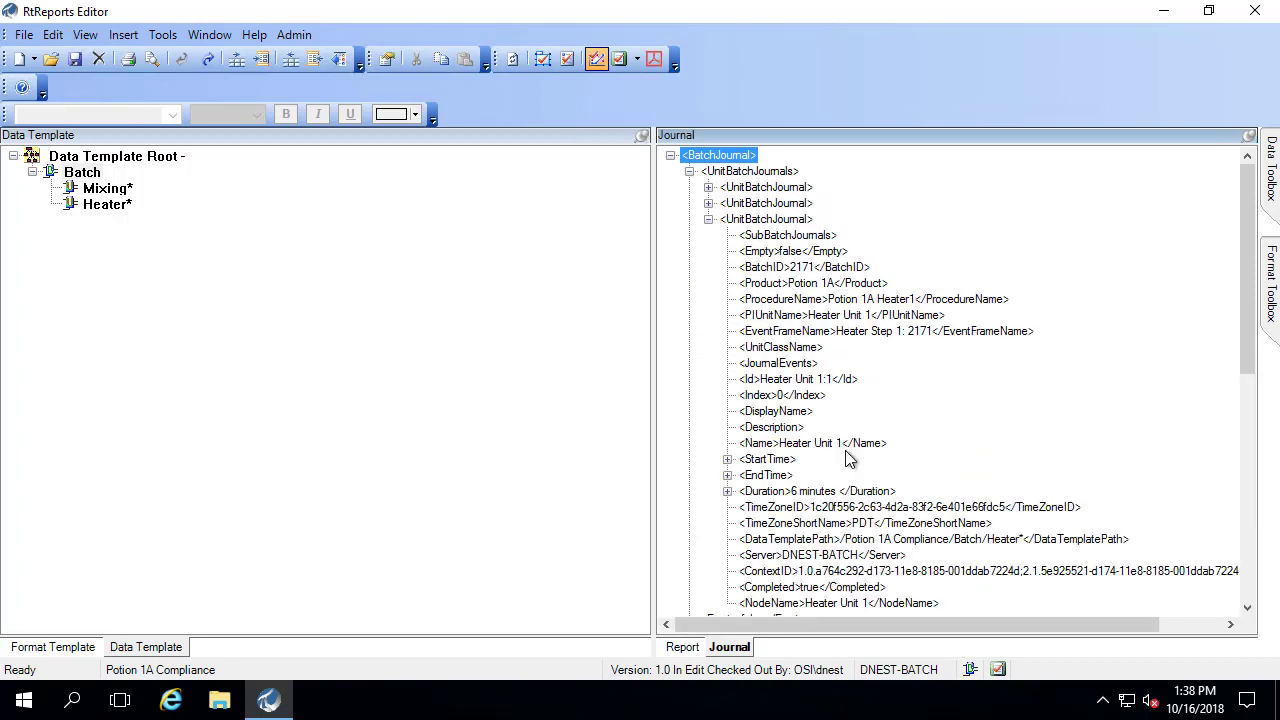
click(826, 316)
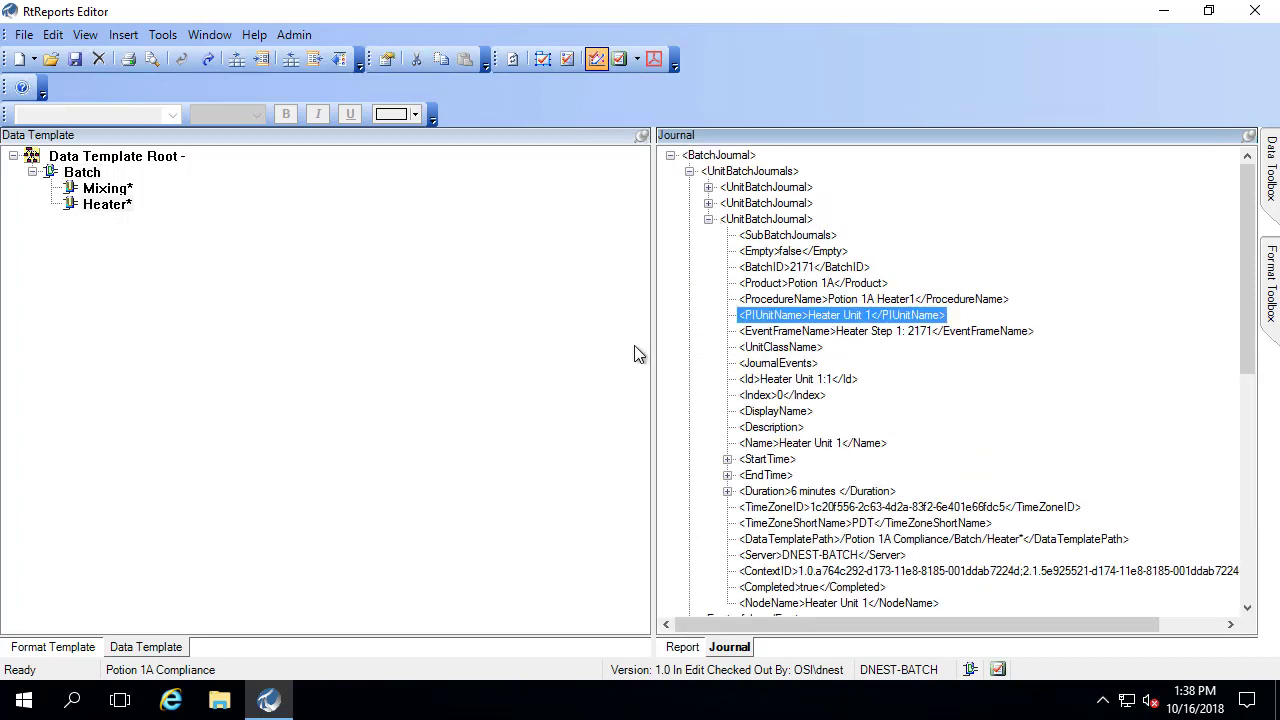